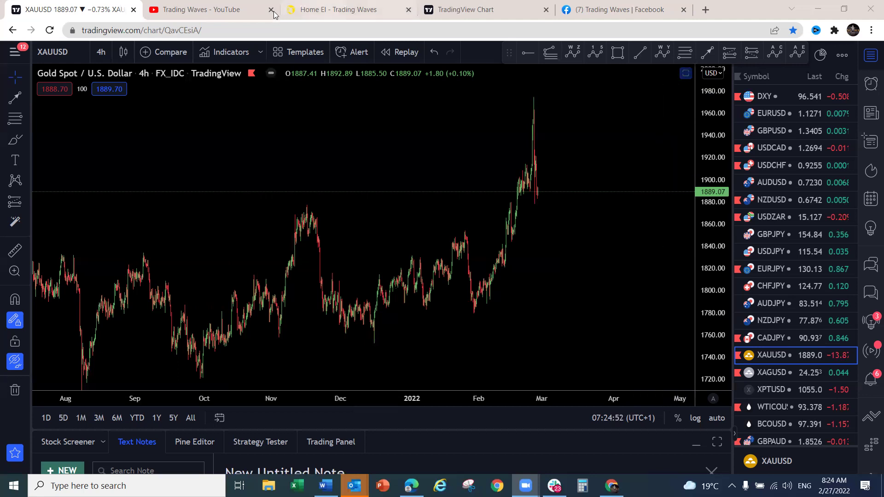
Open the Elliott Wave Forex & Cryptocurrency Weekly Outlook 21-25 Feb 2022 video from the Trading Waves YouTube channel
click(218, 12)
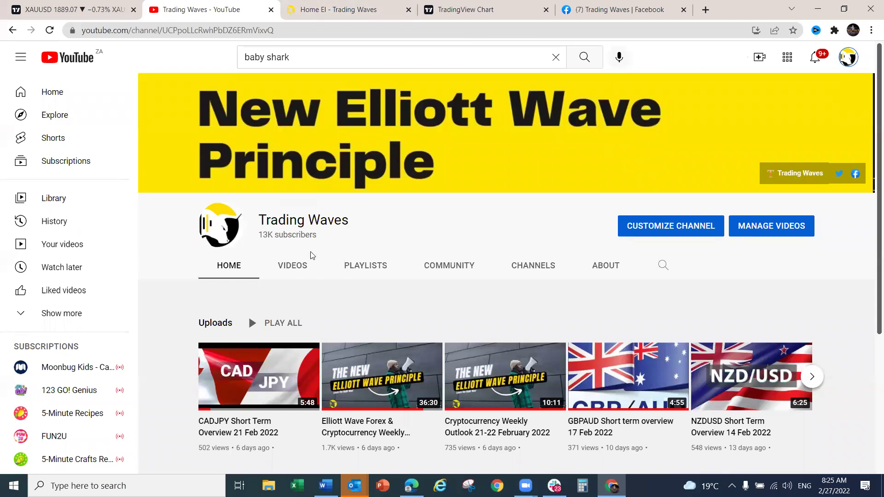
scroll(308, 257, down, 5)
scroll(307, 256, up, 5)
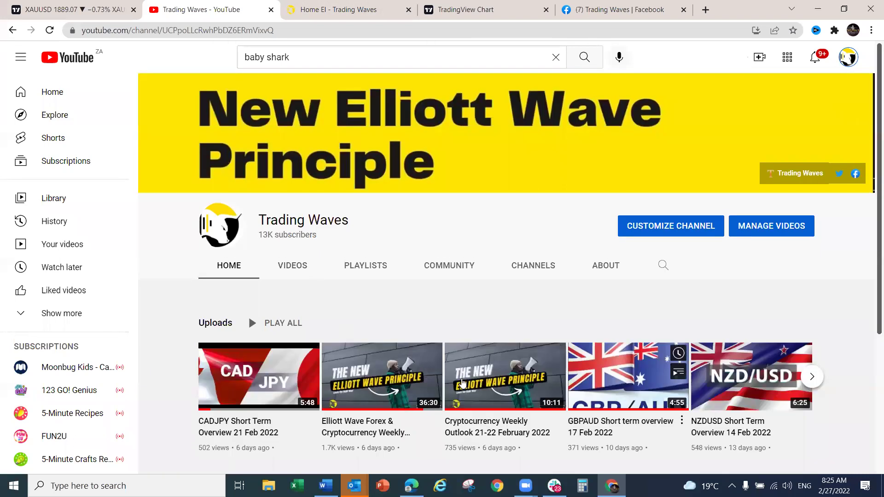
click(400, 378)
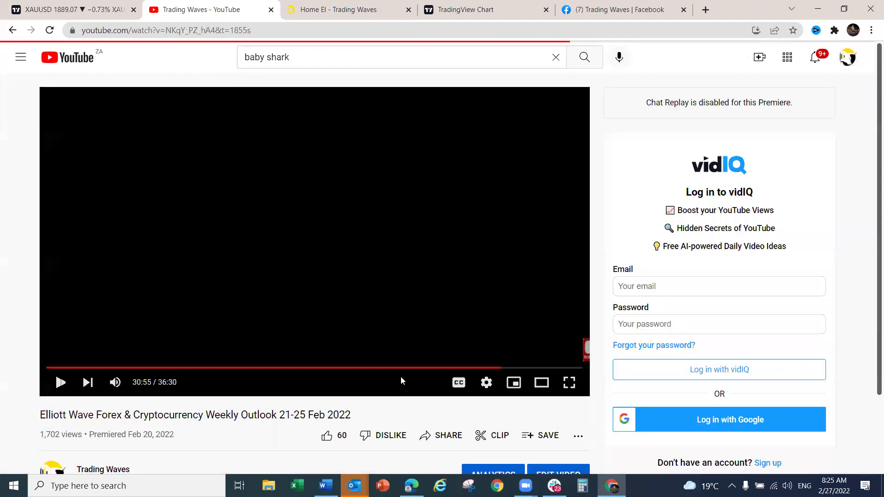
Expand the video's full description and look over its contact, website and related video links
scroll(422, 361, down, 5)
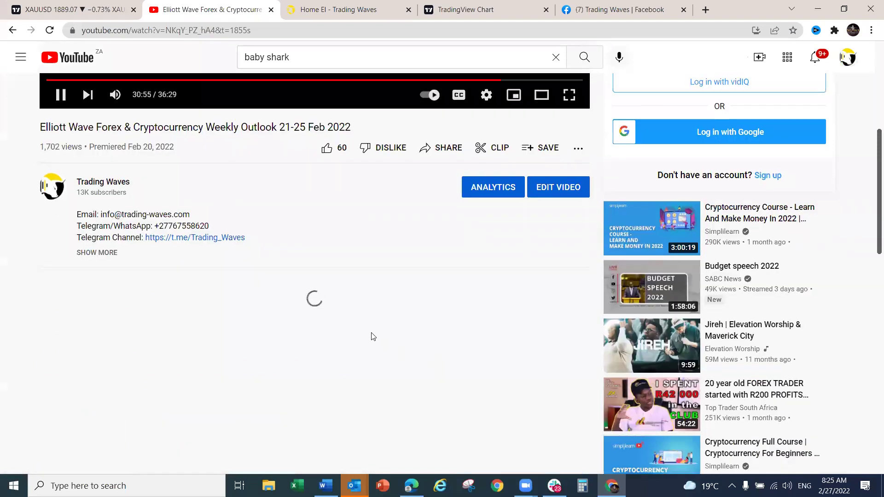
click(111, 259)
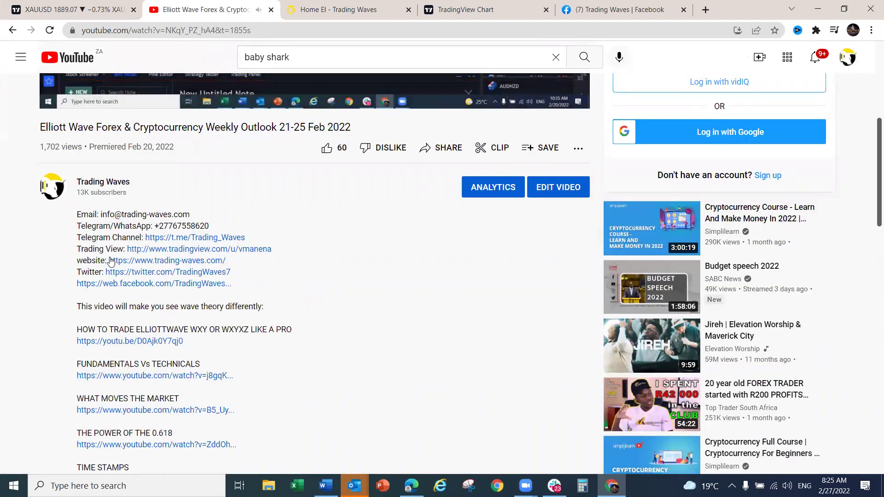
scroll(282, 217, up, 5)
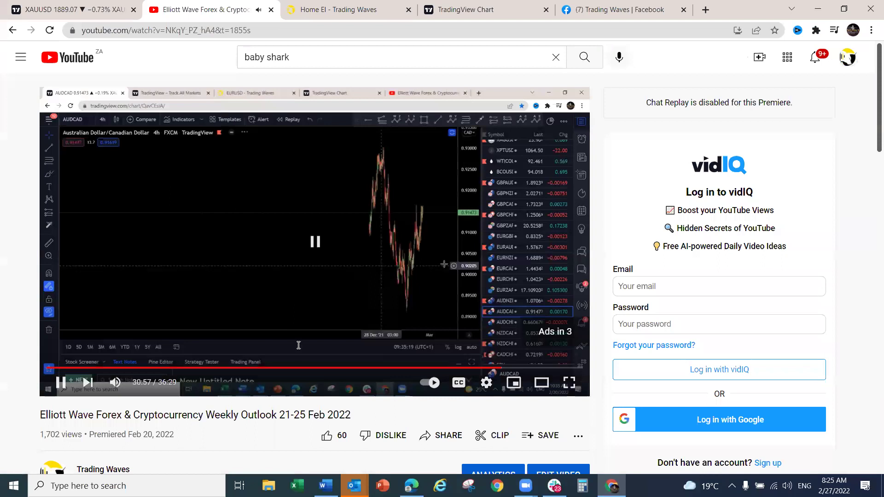
scroll(298, 343, down, 3)
scroll(219, 184, down, 7)
scroll(221, 202, up, 5)
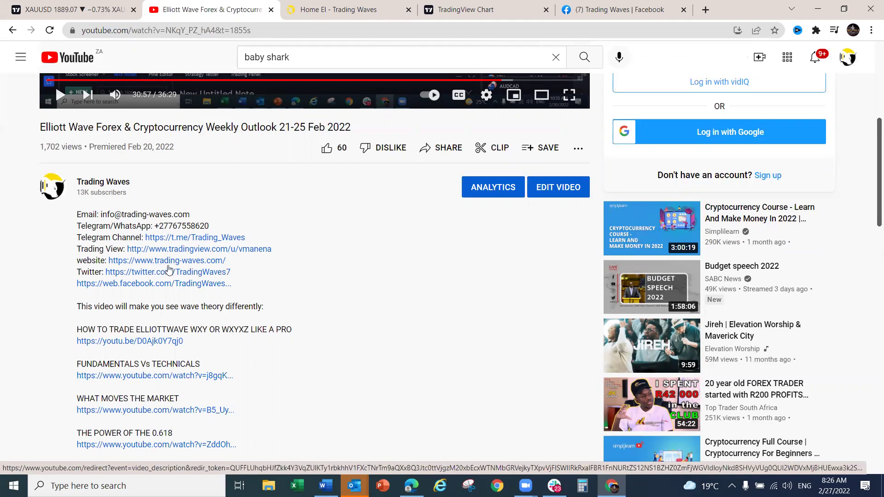
Switch to the Trading Waves website, review the home page sections and open the full list of courses
click(333, 10)
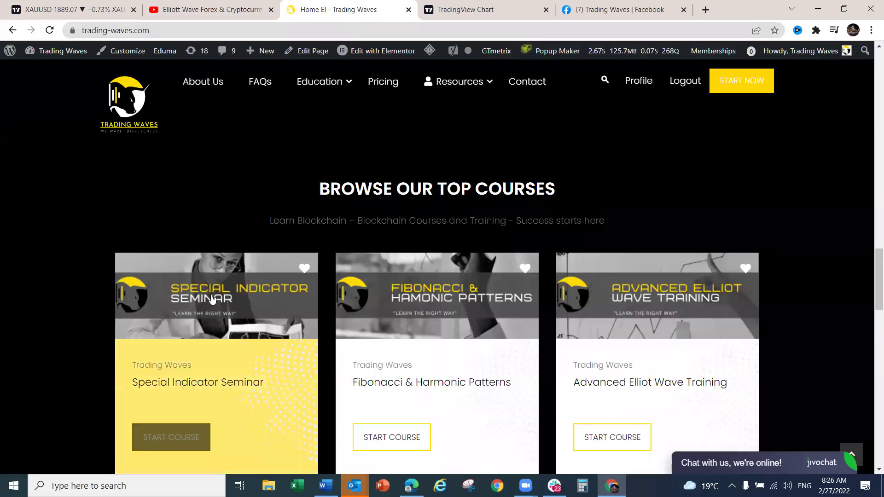
scroll(322, 328, up, 15)
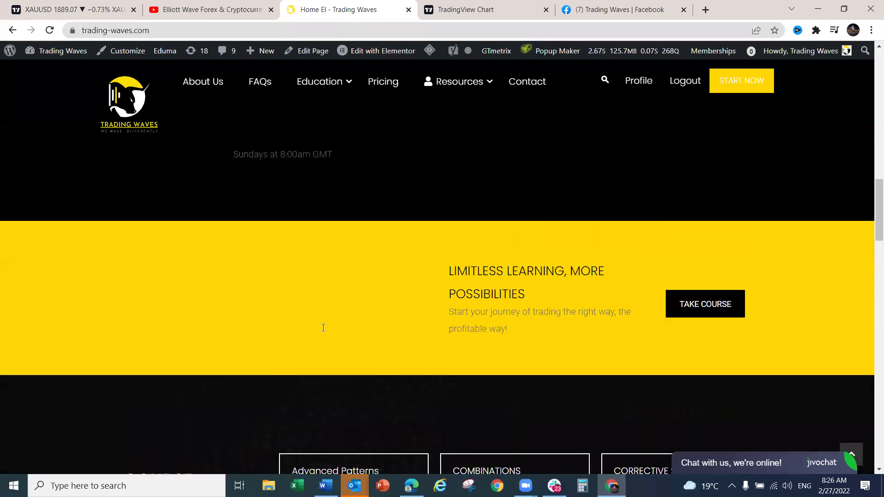
scroll(324, 328, up, 10)
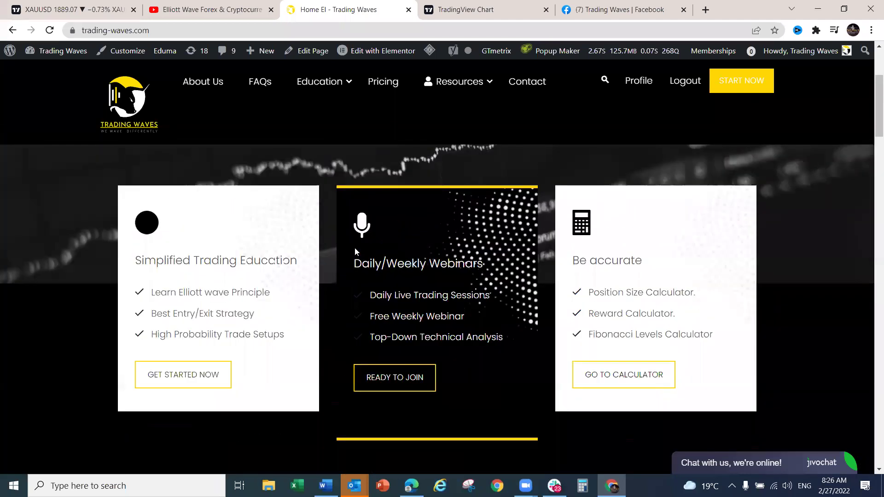
scroll(354, 258, down, 20)
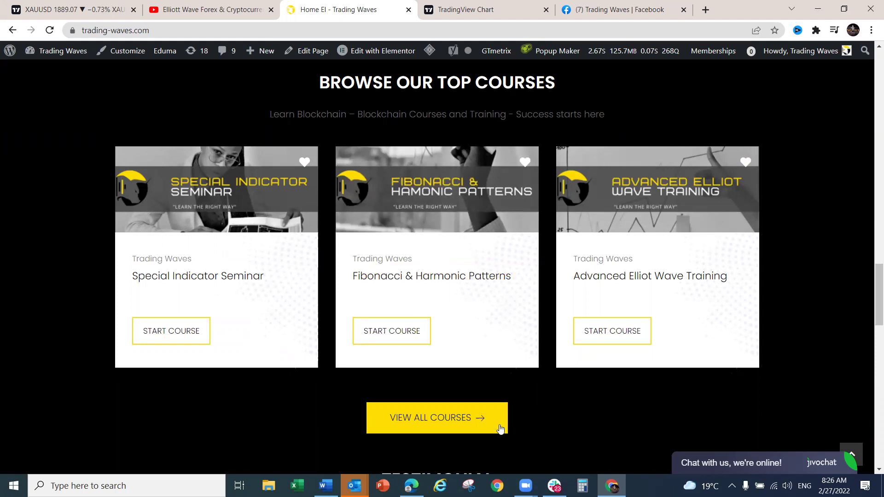
click(451, 424)
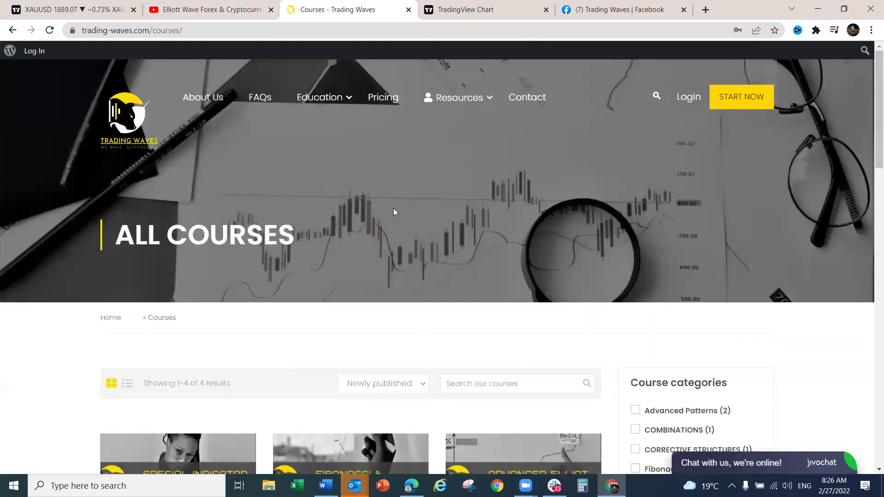
scroll(425, 253, down, 2)
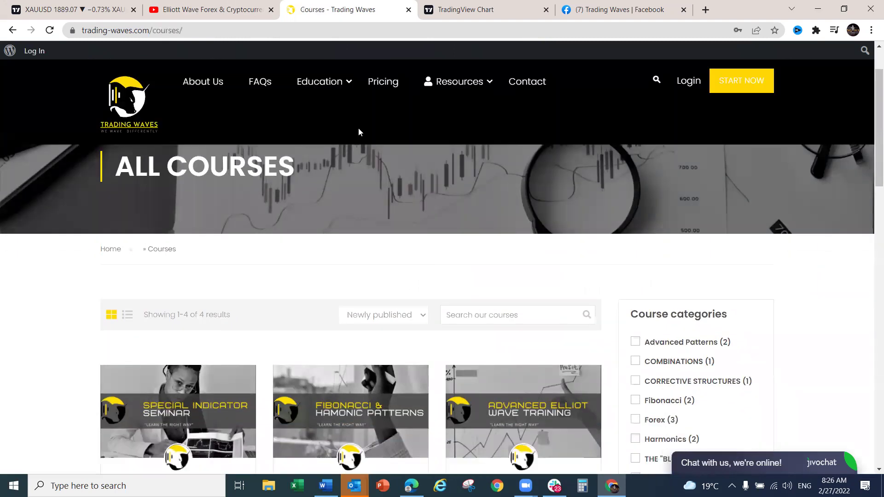
Return to the XAUUSD 4h chart on TradingView and show its price history back to the end of 2020
click(207, 17)
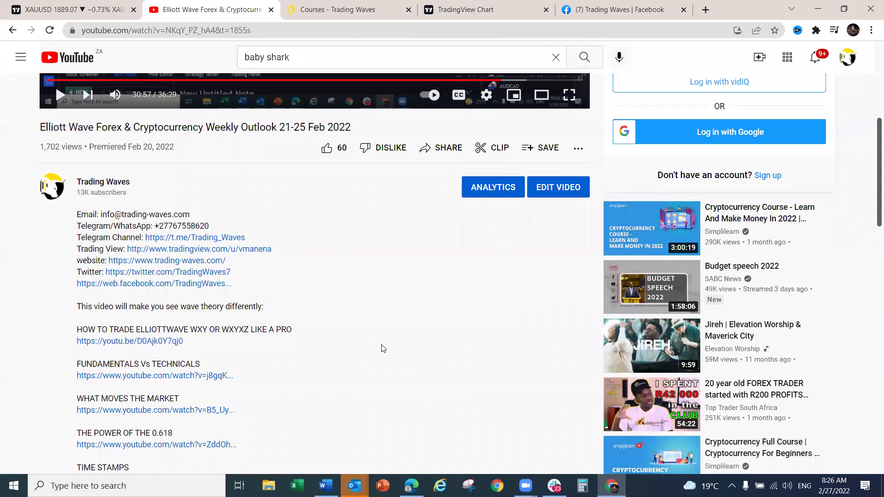
scroll(381, 349, up, 6)
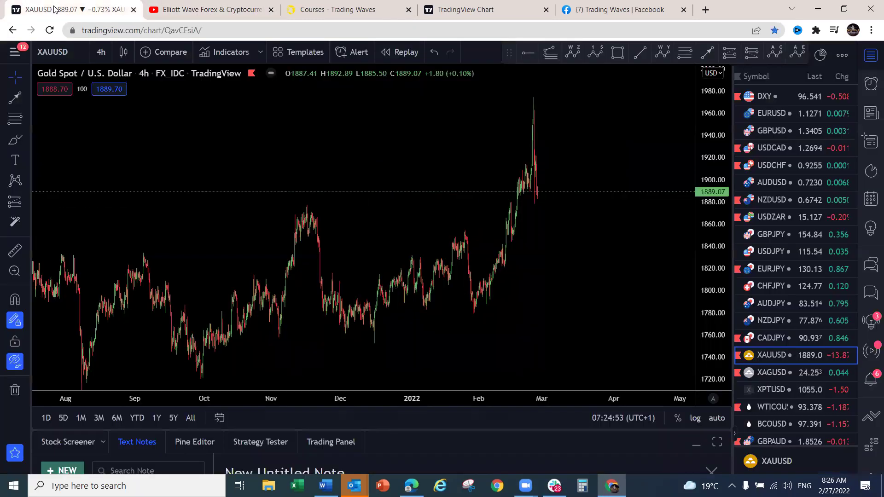
click(55, 12)
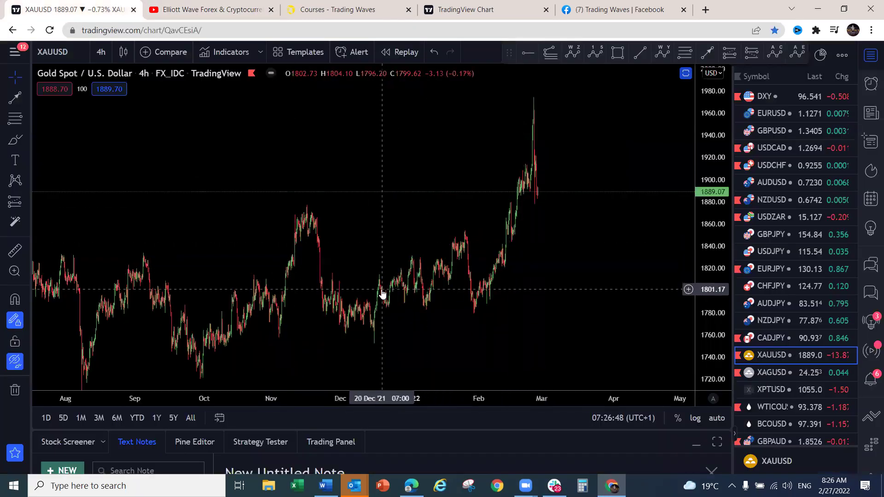
scroll(346, 309, down, 3)
drag(347, 306, 384, 285)
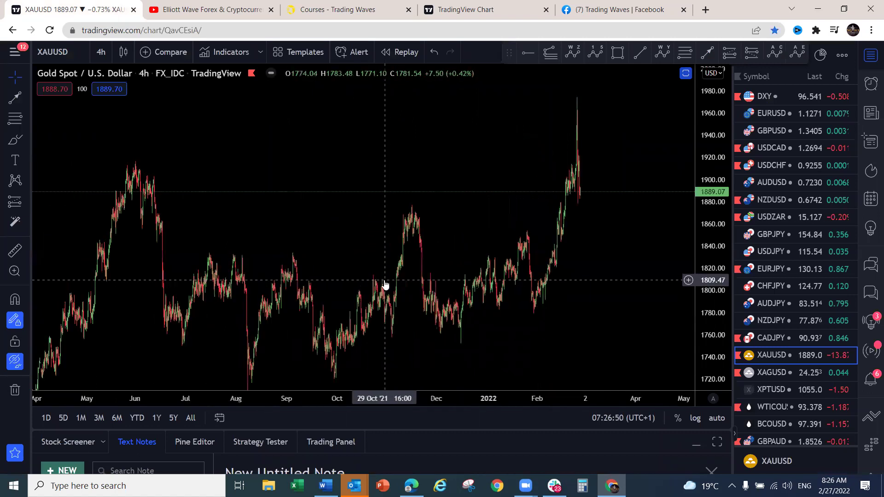
scroll(385, 285, down, 2)
drag(708, 203, 708, 230)
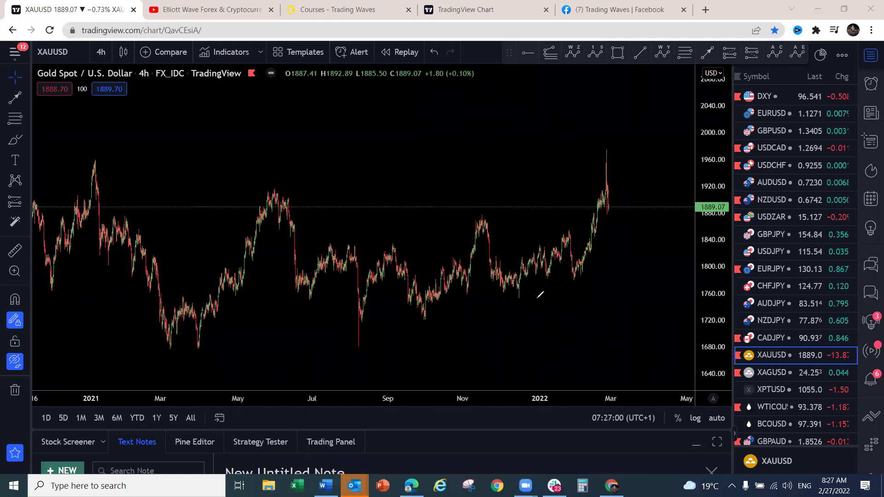
Sketch in yellow the rise from the December low with a small pullback, followed by a steep drop to about 1700
drag(512, 299, 523, 287)
click(516, 300)
mouse_move(516, 300)
mouse_down()
mouse_move(541, 251)
mouse_move(545, 330)
mouse_up()
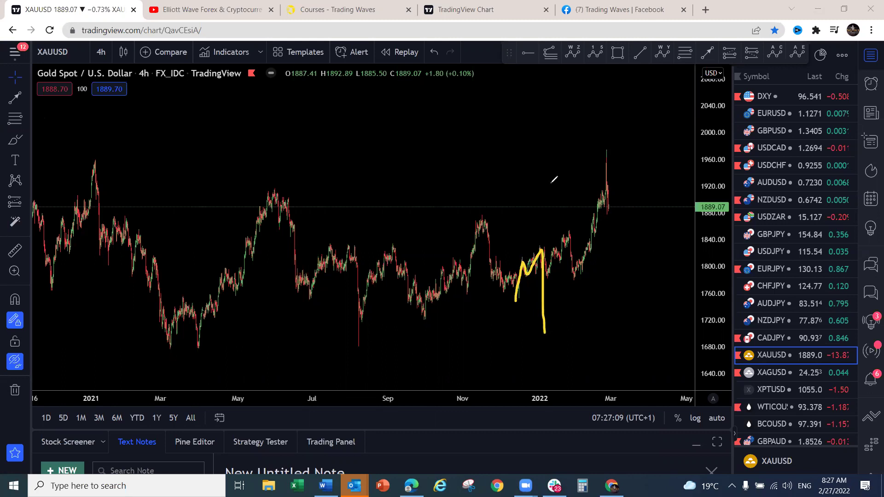
Sketch in yellow the fall from the November high and its rebound, trying alternative moves after it and undoing each one
mouse_move(484, 213)
mouse_down()
mouse_move(510, 300)
mouse_move(533, 253)
mouse_move(535, 364)
mouse_up()
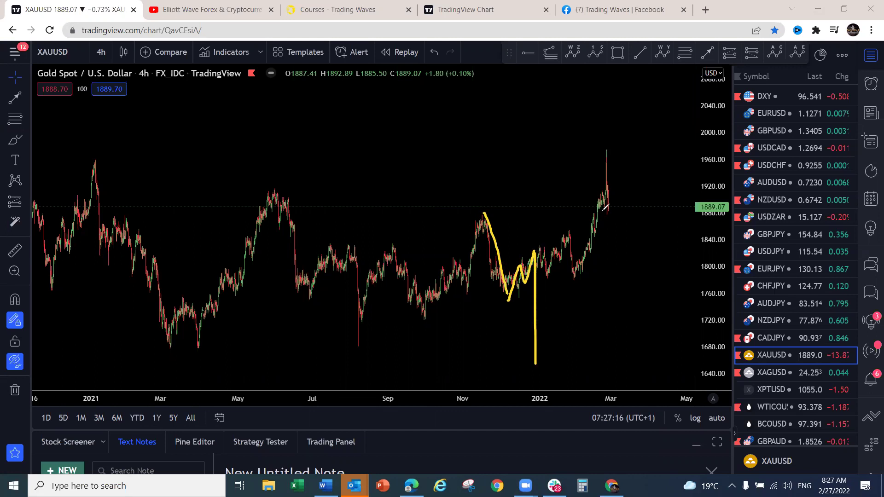
key(ctrl+z)
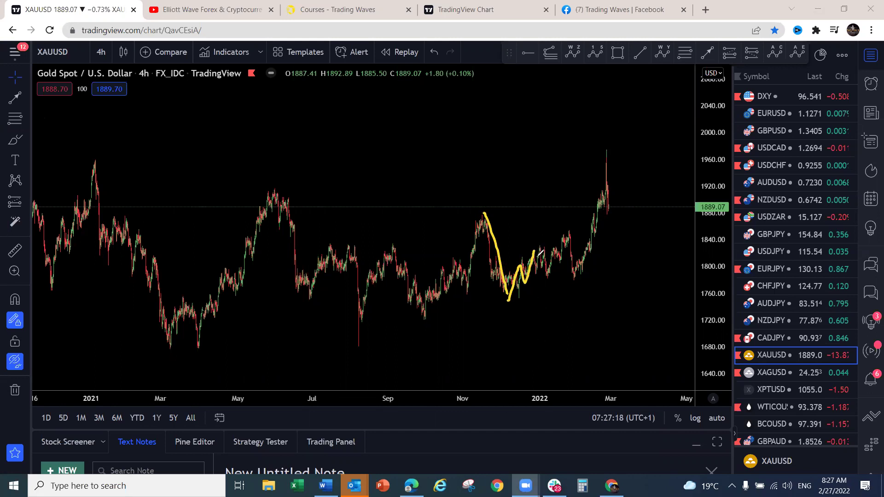
drag(535, 251, 557, 367)
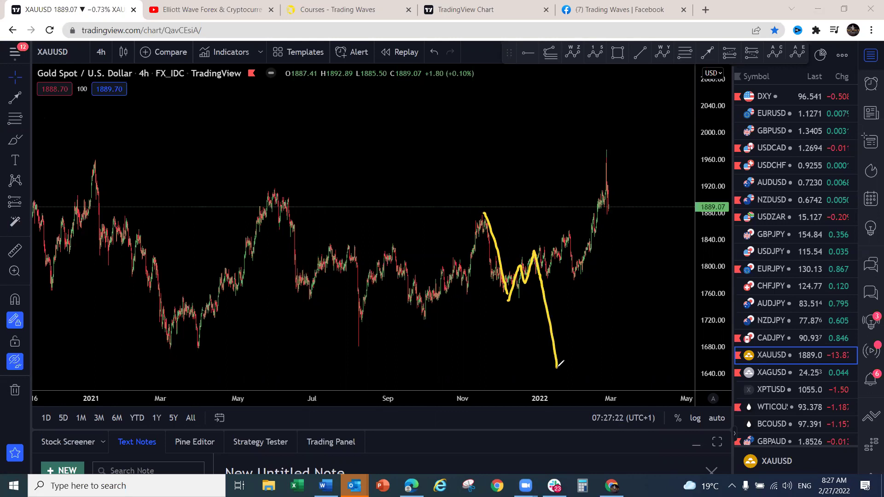
key(ctrl+z)
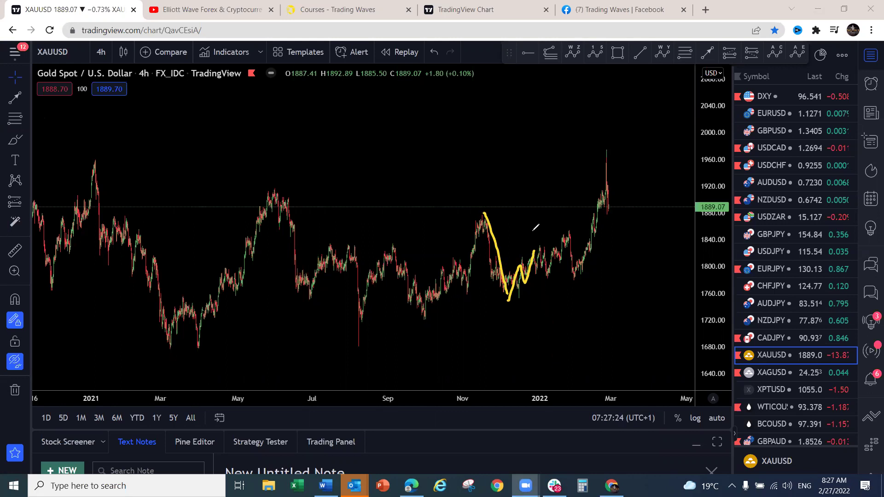
drag(534, 251, 545, 275)
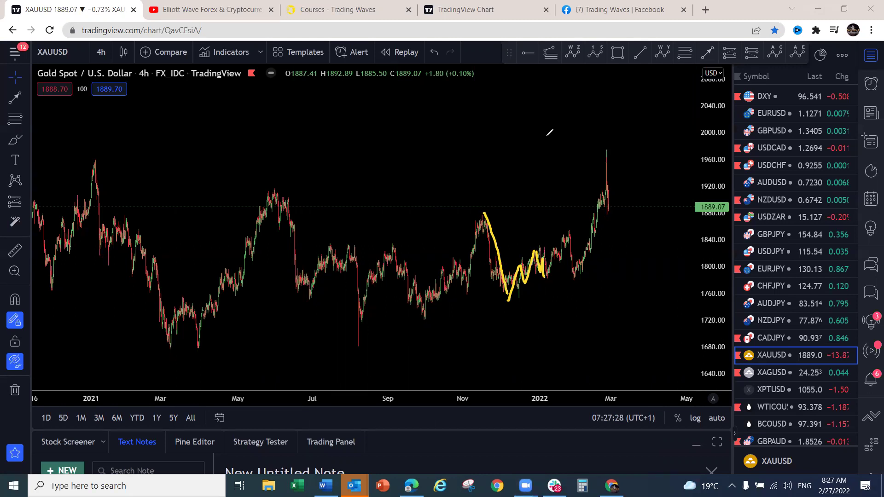
key(ctrl+z)
Trace the December-January rise in yellow, and the larger zigzag swings from the August low to the February high in red
mouse_move(514, 290)
mouse_down()
mouse_move(525, 273)
mouse_move(548, 271)
mouse_move(537, 248)
mouse_move(551, 273)
mouse_move(567, 228)
mouse_up()
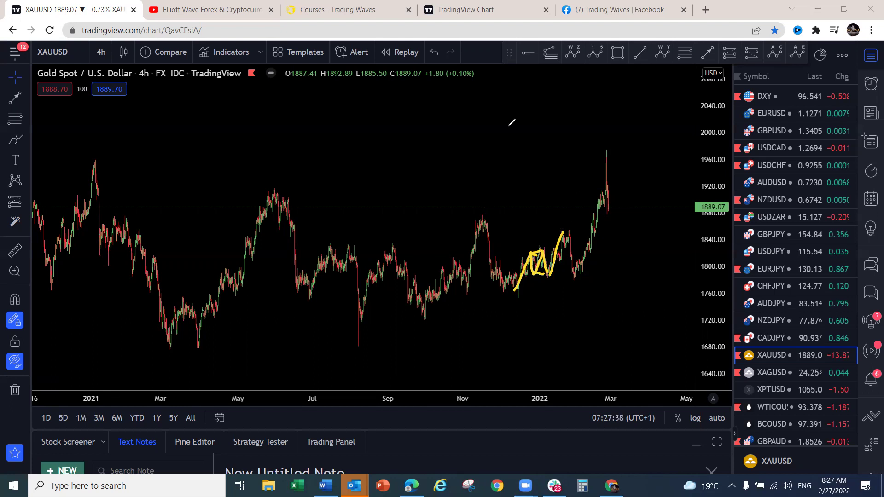
mouse_move(518, 295)
mouse_down()
mouse_move(564, 228)
mouse_move(576, 261)
mouse_move(619, 146)
mouse_up()
mouse_move(354, 348)
mouse_down()
mouse_move(409, 257)
mouse_move(418, 309)
mouse_move(476, 213)
mouse_move(481, 258)
mouse_move(518, 291)
mouse_up()
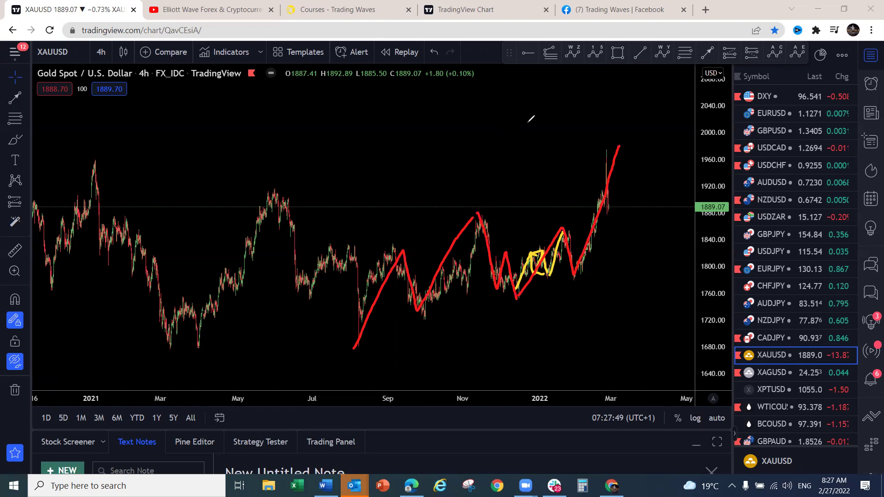
Draw a simplified pink three-leg path from the August low to the February high, with a projected decline to about 1680
drag(346, 351, 478, 212)
mouse_move(507, 253)
mouse_down()
mouse_move(518, 289)
mouse_move(622, 150)
mouse_move(616, 163)
mouse_move(620, 158)
mouse_move(652, 350)
mouse_up()
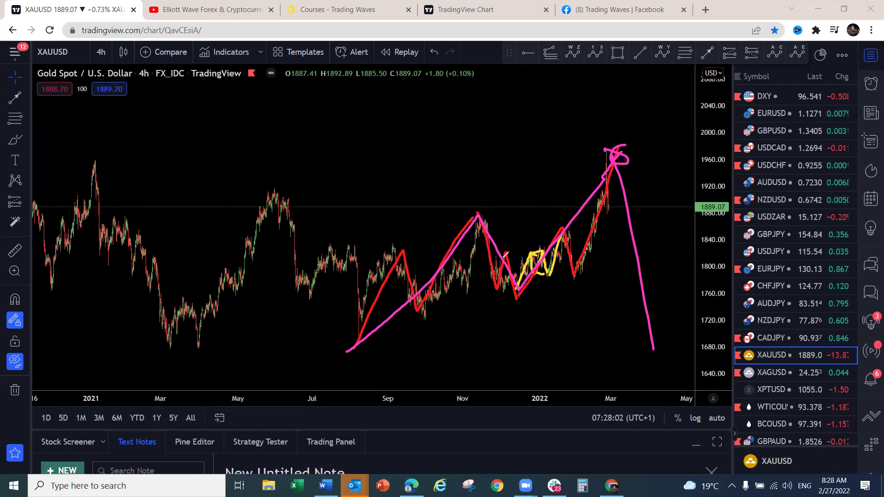
Label the pink swing points W, X and Y, circle the February high, and clear the chart annotations
mouse_move(459, 188)
mouse_down()
mouse_move(477, 205)
mouse_move(481, 179)
mouse_up()
mouse_move(512, 308)
mouse_down()
mouse_move(522, 310)
mouse_move(512, 334)
mouse_up()
drag(602, 120, 606, 140)
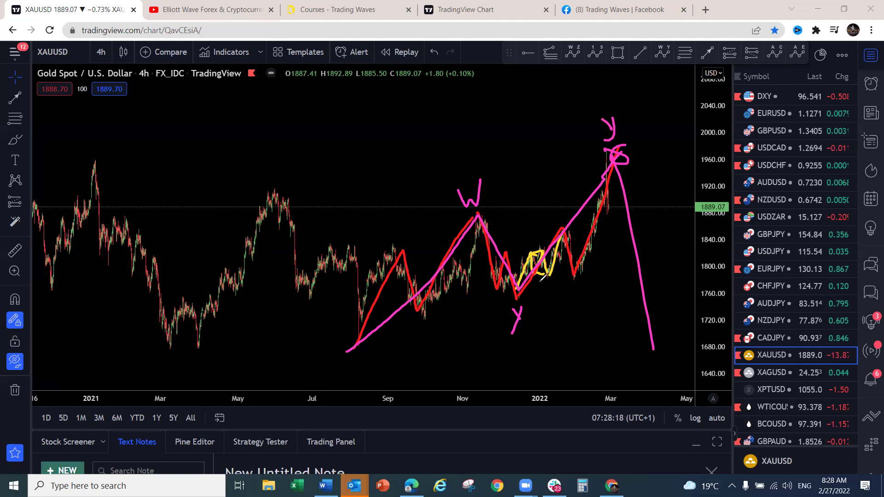
drag(517, 302, 575, 256)
key(ctrl+z)
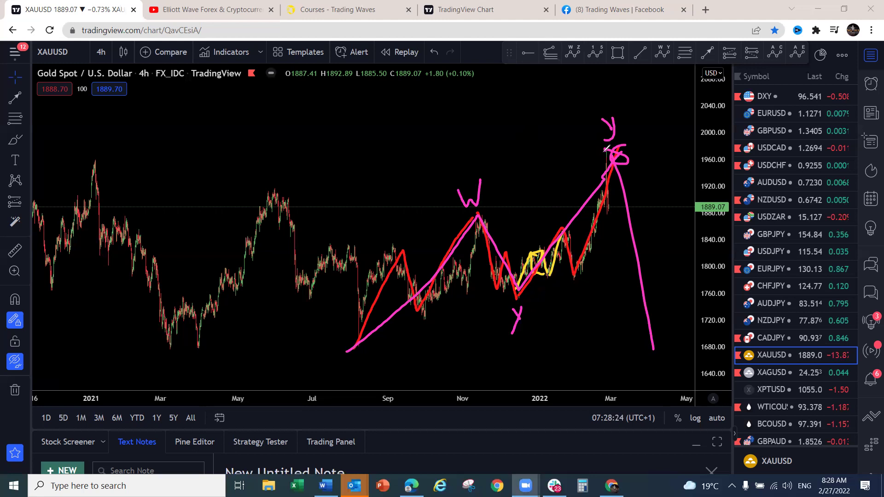
mouse_move(616, 145)
mouse_down()
mouse_move(599, 146)
mouse_move(622, 170)
mouse_move(614, 151)
mouse_up()
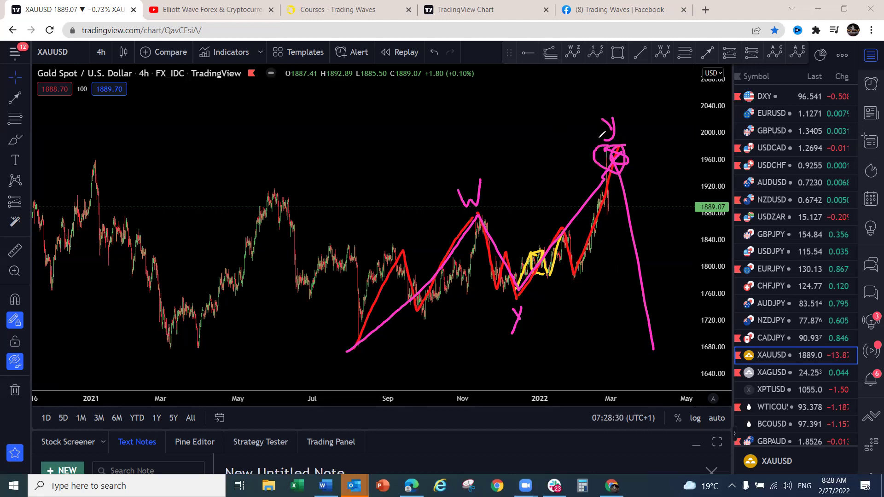
key(Escape)
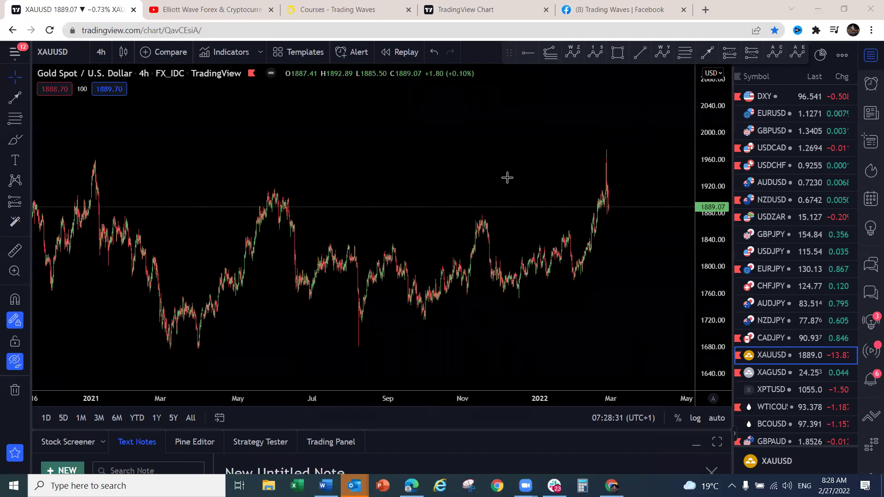
Return to the Trading Waves courses page and look over the site's pricing, resources and contact links
key(ctrl+3)
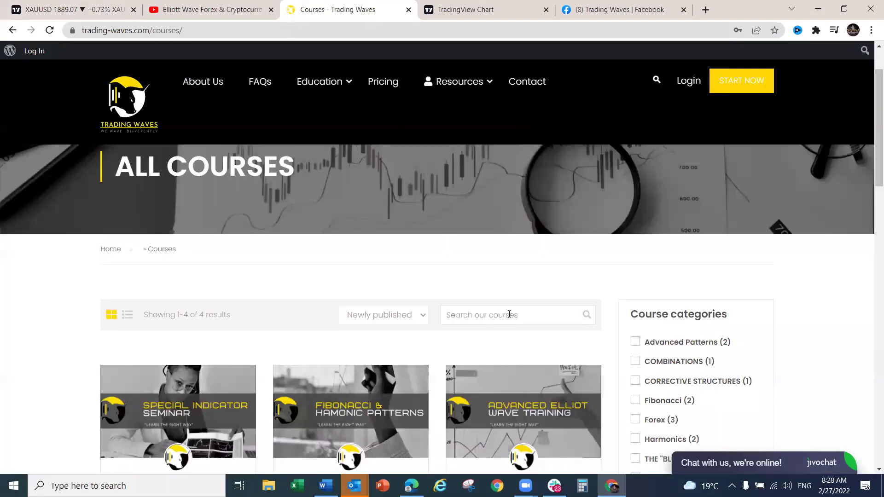
scroll(516, 302, up, 2)
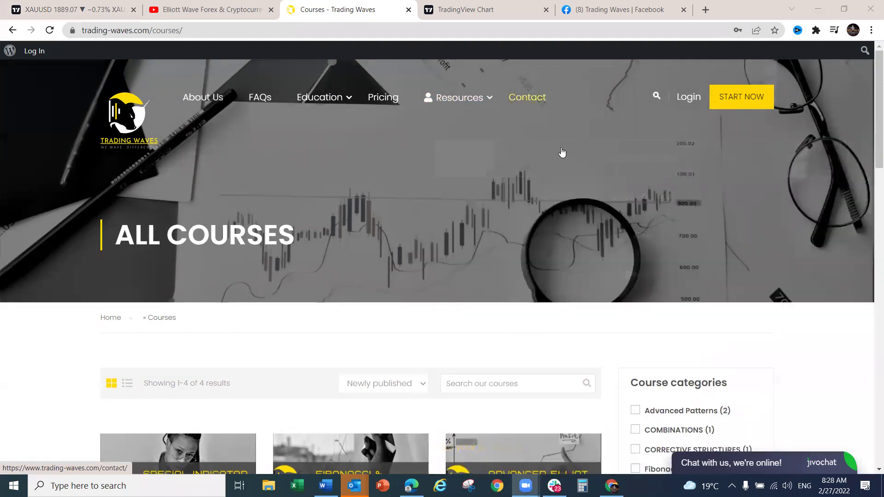
mouse_move(561, 152)
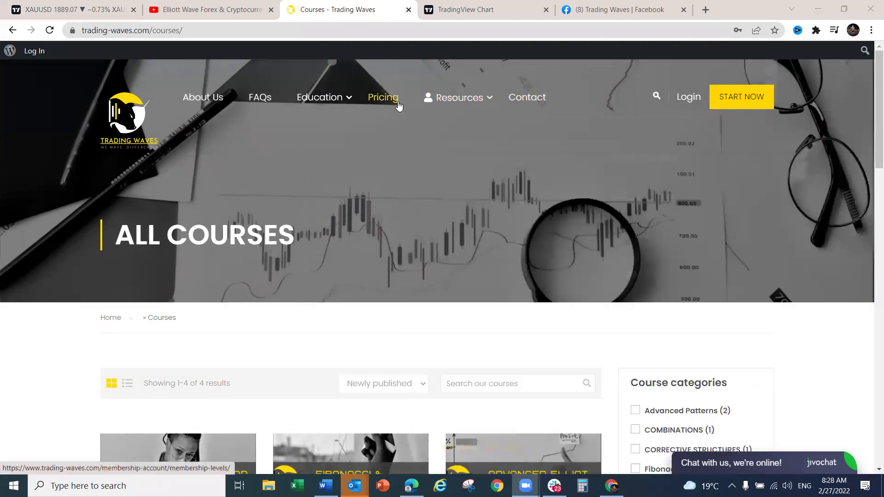
mouse_move(456, 102)
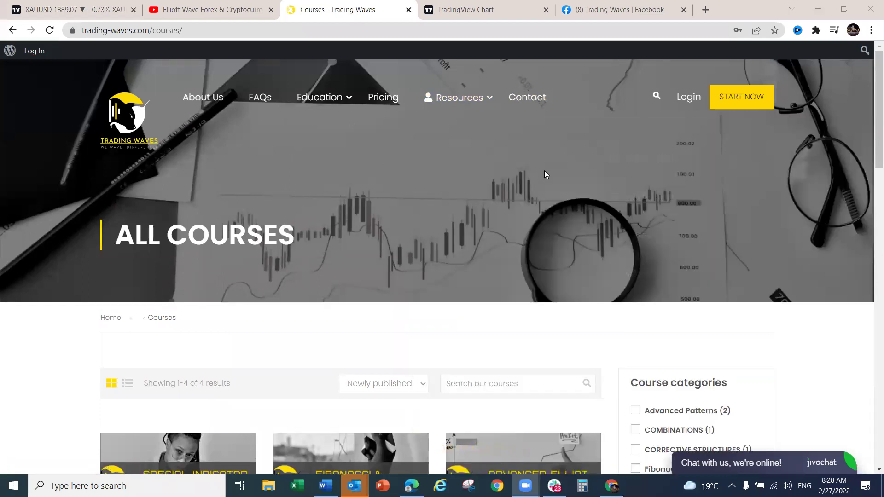
Log in to the Trading Waves site with the saved account and open the Gold page from the Instruments list
click(684, 100)
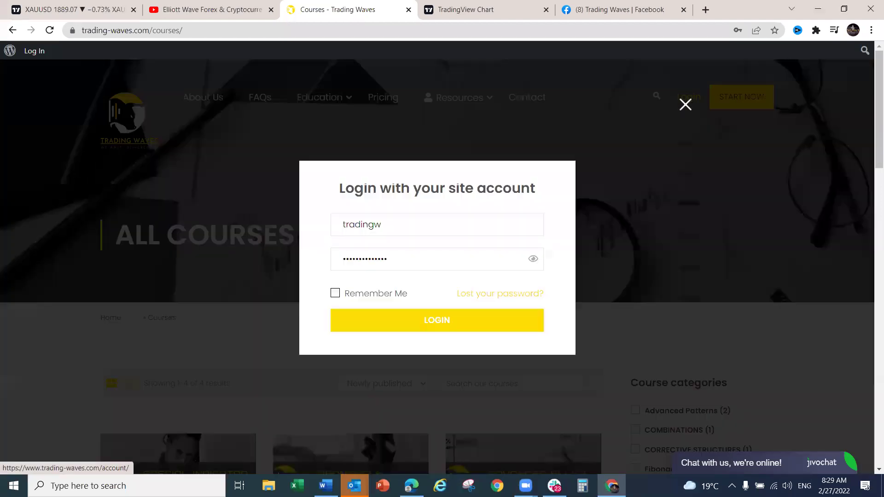
click(412, 318)
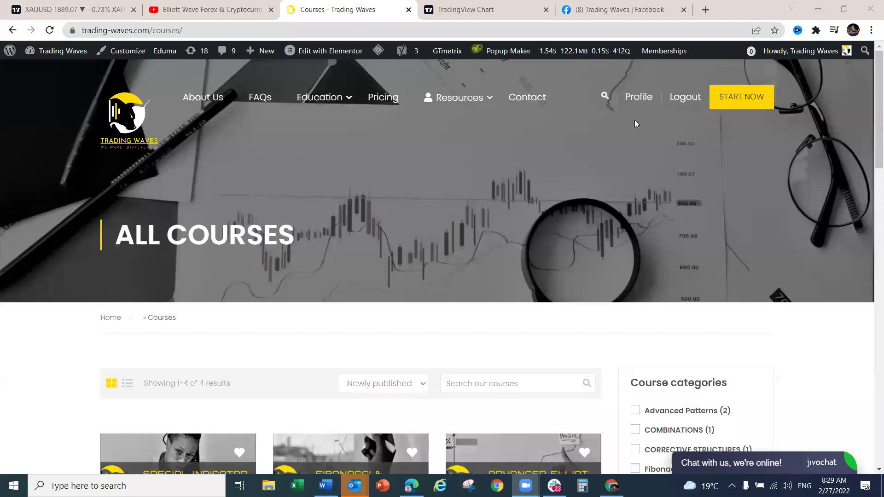
mouse_move(486, 100)
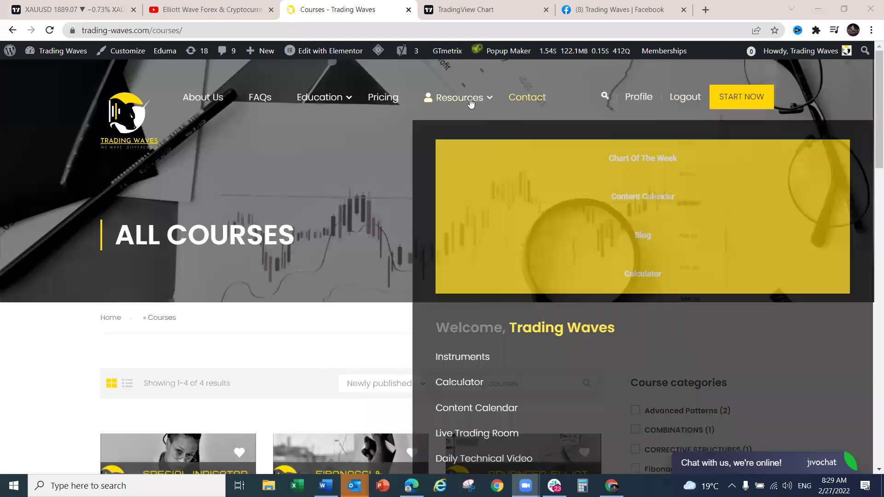
click(446, 358)
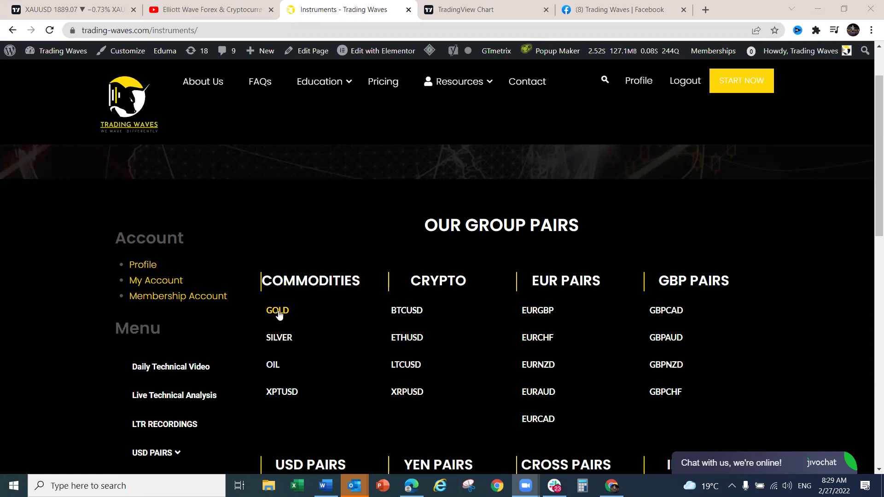
click(278, 318)
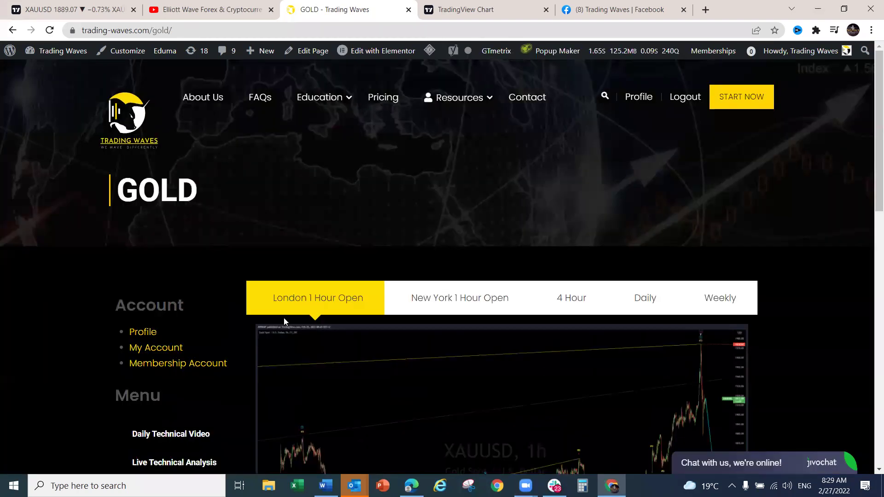
Show the Daily XAUUSD forecast on the Gold page and open that chart image at full size
scroll(463, 384, down, 2)
scroll(465, 386, down, 2)
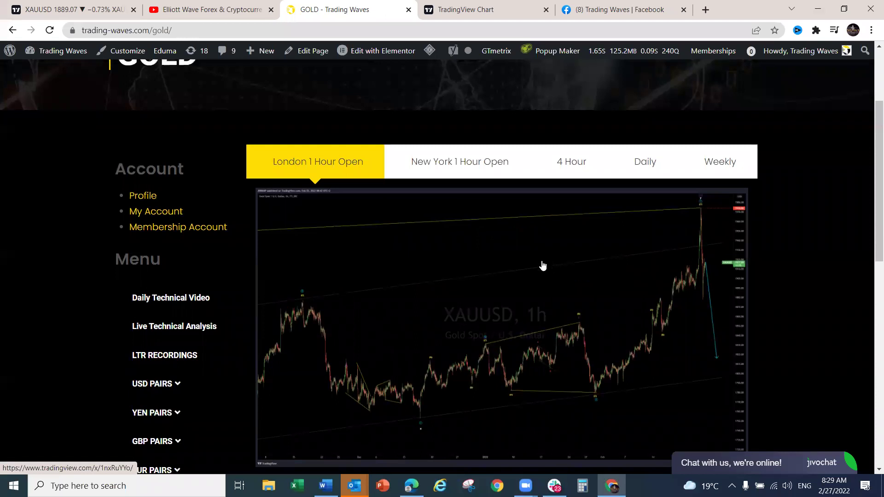
click(643, 168)
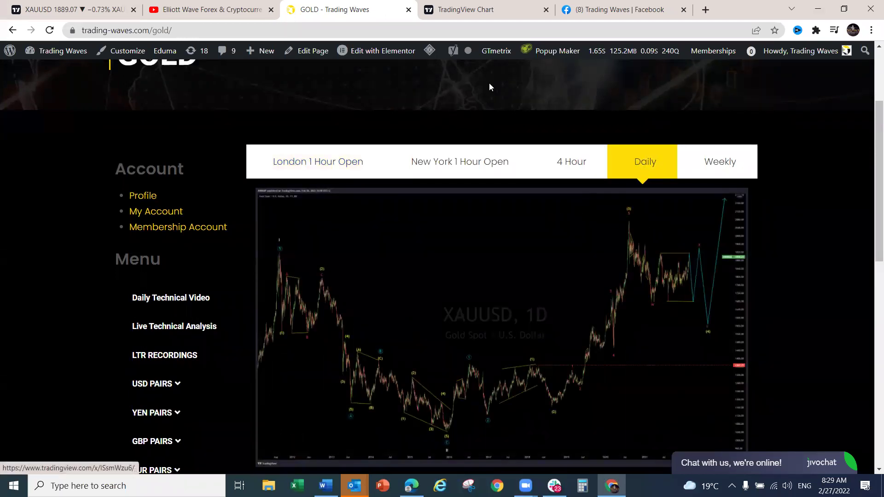
click(377, 252)
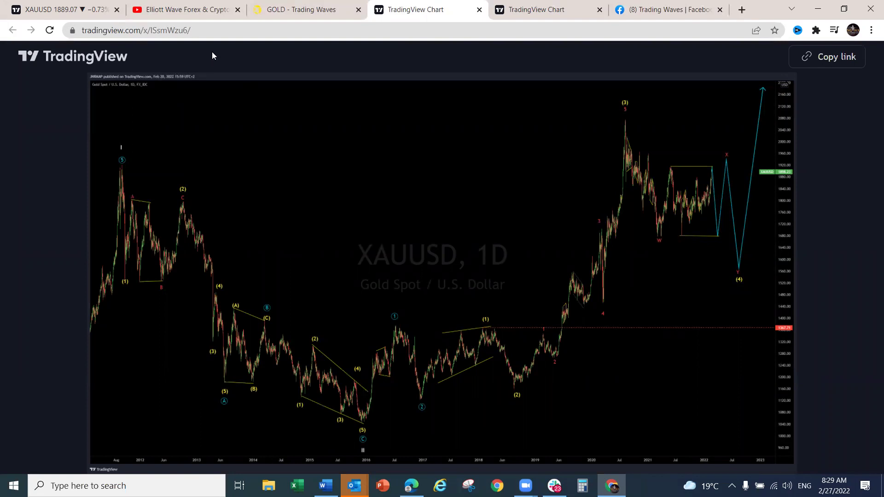
Draw a pink stroke up the latest rise to the box's upper boundary and mark a small reversal at its peak
drag(709, 189, 712, 168)
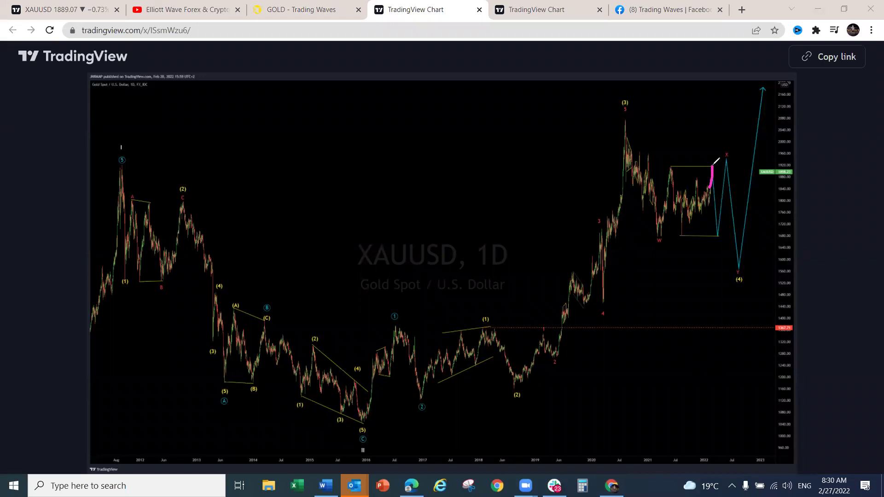
drag(714, 156, 715, 176)
drag(711, 154, 714, 159)
click(473, 122)
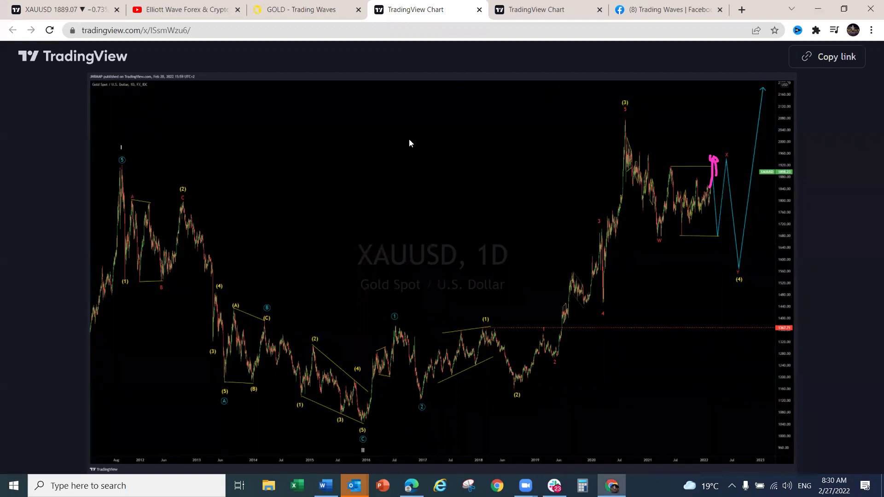
Return to the Gold page, sketch a pink reversal at the 4 Hour forecast's latest peak, and clear the annotations on the Daily view
key(ctrl+shift+Tab)
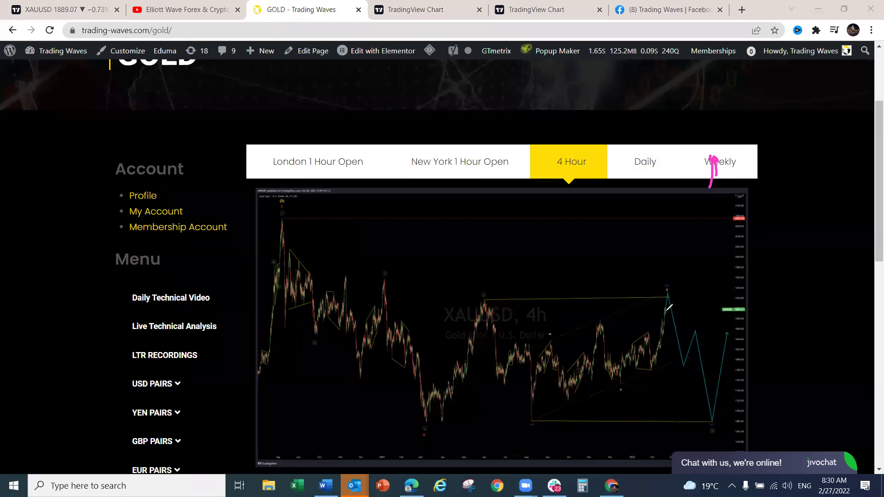
mouse_move(668, 304)
mouse_down()
mouse_move(670, 284)
mouse_move(677, 317)
mouse_up()
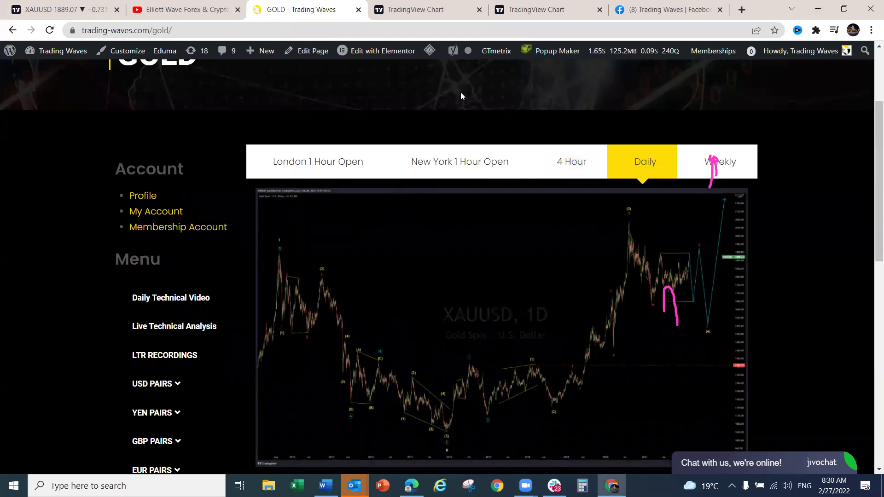
key(Escape)
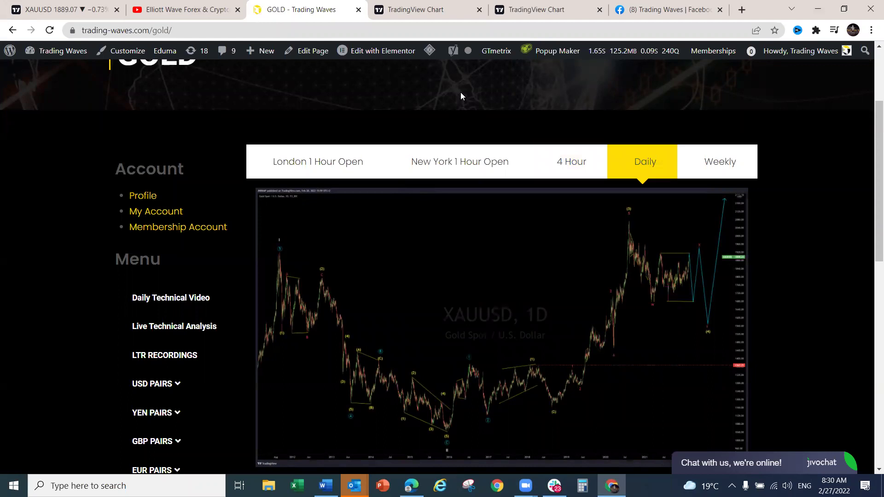
Trace the projected decline from the upper boundary in pink on the Daily chart, and mark the same turn on the 4 Hour chart
mouse_move(691, 266)
mouse_down()
mouse_move(690, 251)
mouse_move(693, 298)
mouse_up()
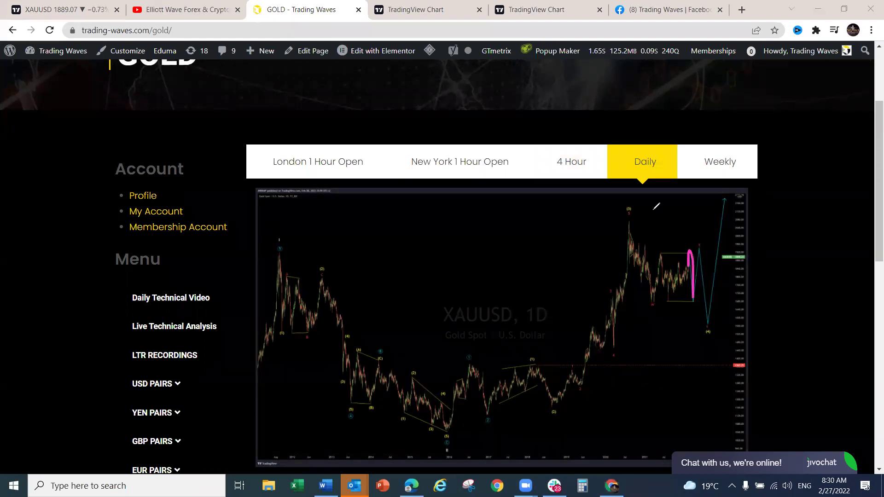
click(575, 185)
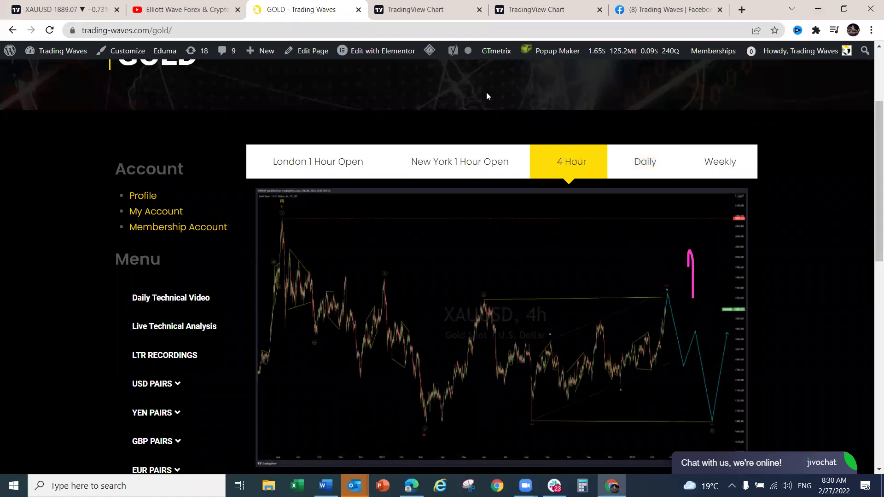
key(Escape)
mouse_move(660, 311)
mouse_down()
mouse_move(669, 284)
mouse_move(671, 323)
mouse_up()
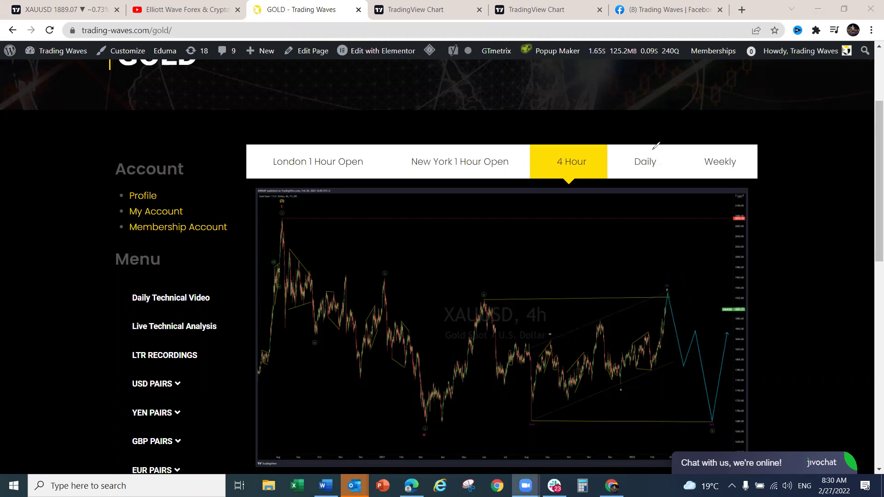
Mark the spike high in pink on the New York 1 Hour Open chart, and circle the matching peak on the 4 Hour chart
click(479, 166)
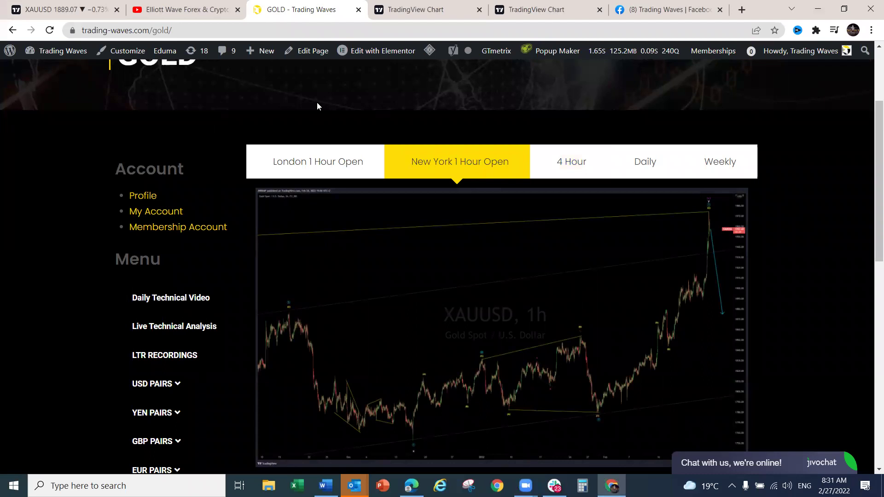
mouse_move(704, 245)
mouse_down()
mouse_move(704, 207)
mouse_move(710, 209)
mouse_up()
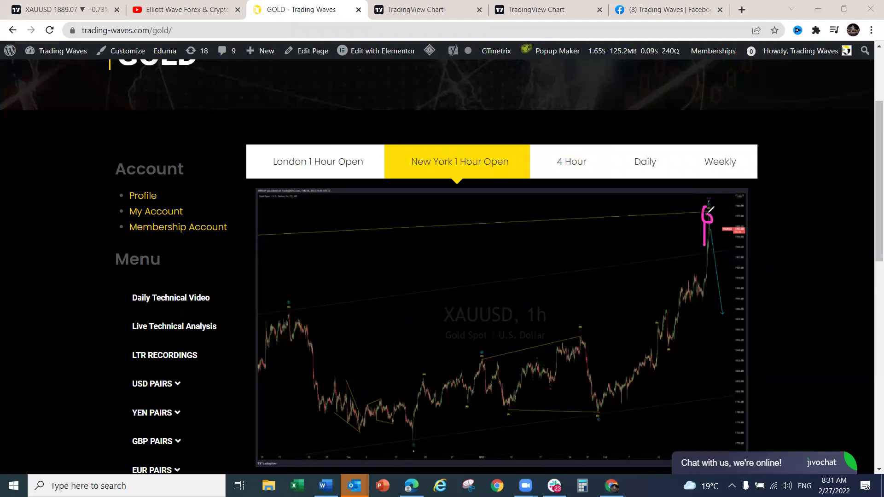
click(588, 173)
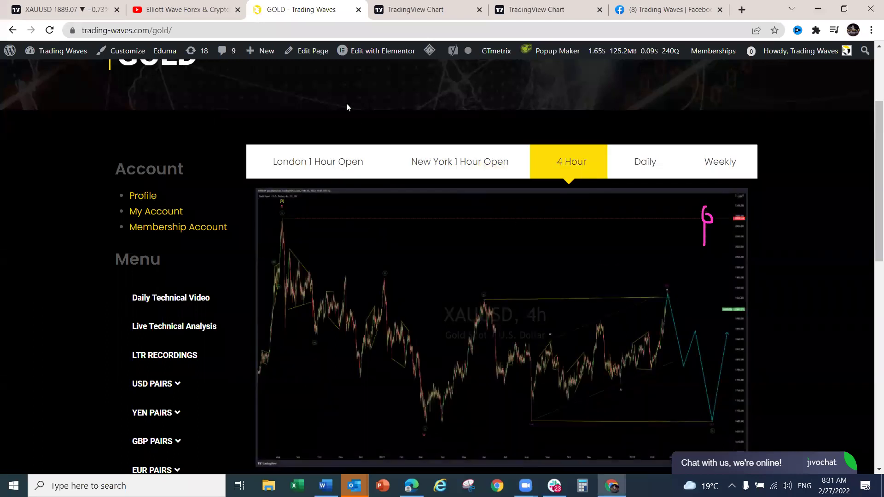
drag(669, 287, 666, 293)
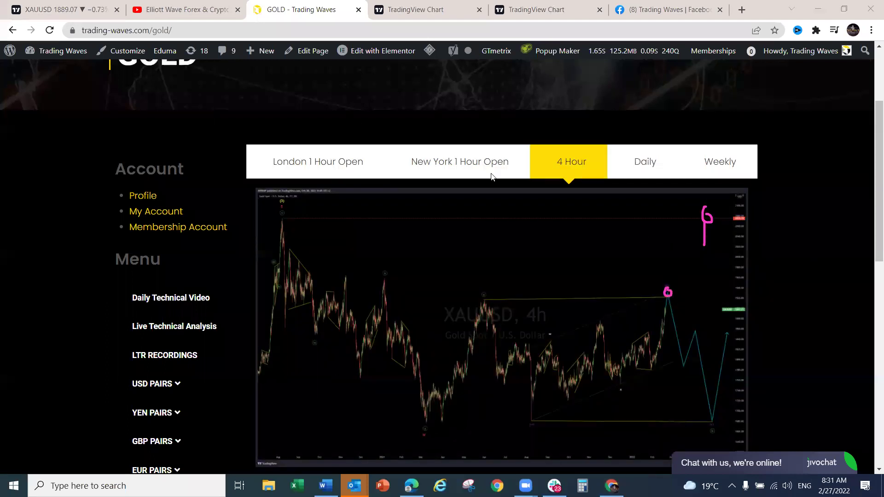
Go back to the New York 1 Hour Open chart, circle only its spike high in pink, and clear the annotations
click(476, 171)
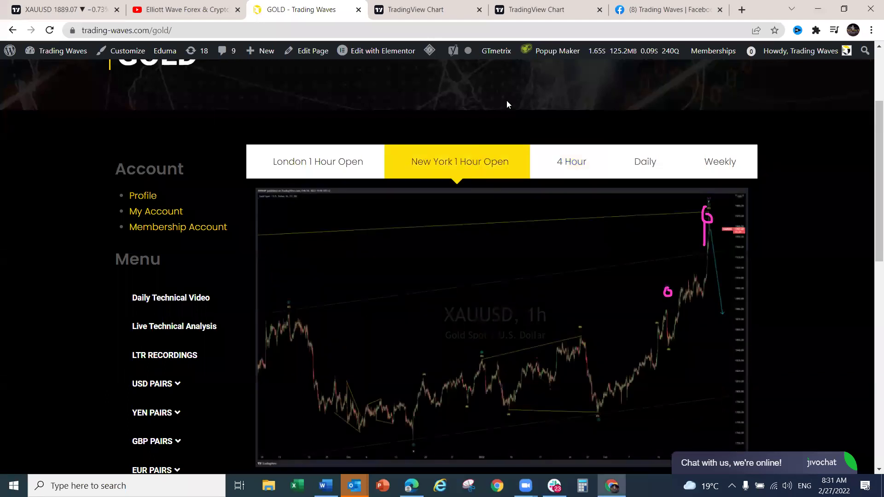
key(Escape)
drag(710, 208, 709, 225)
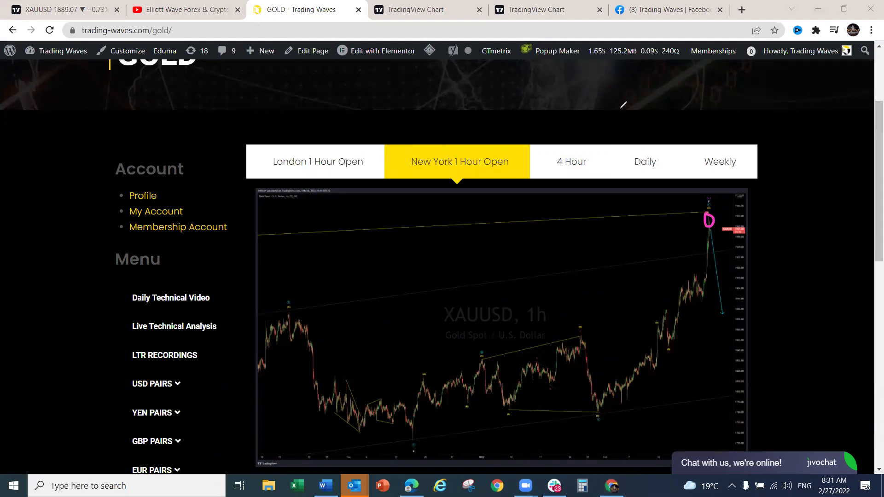
key(Escape)
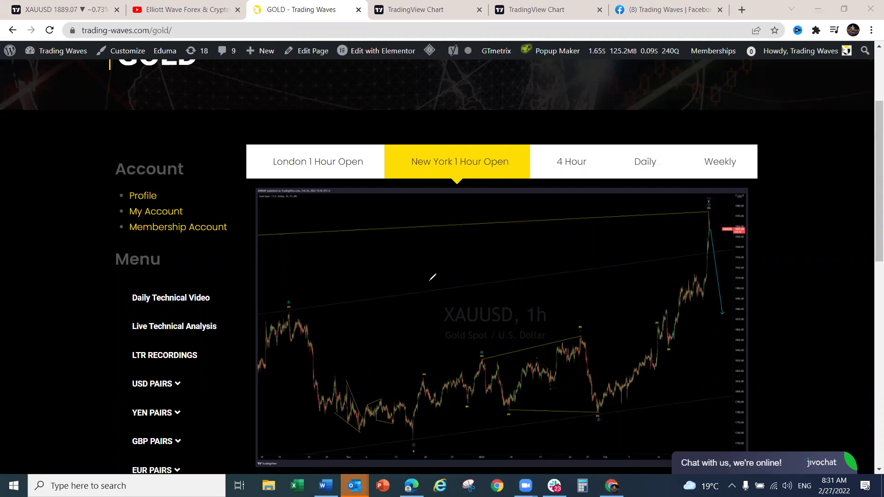
Compare the New York and London 1 Hour Open charts, and trace the London chart's drop from the peak and projected decline in pink
click(323, 167)
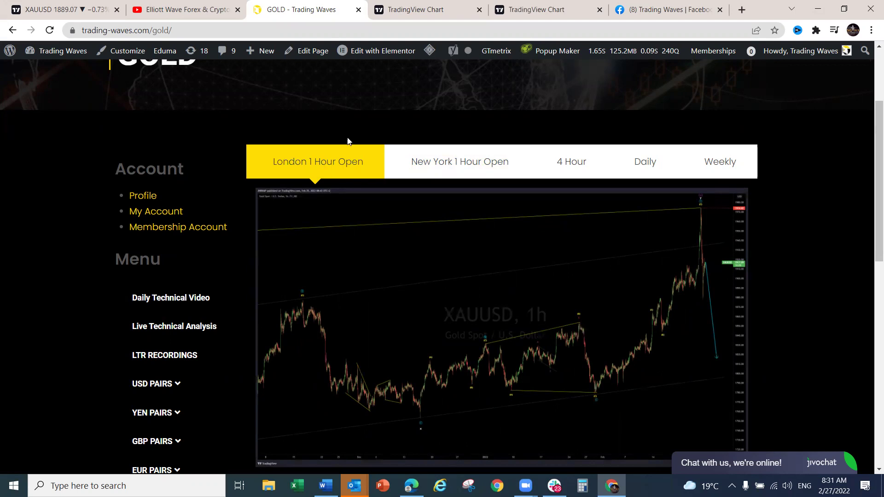
click(471, 165)
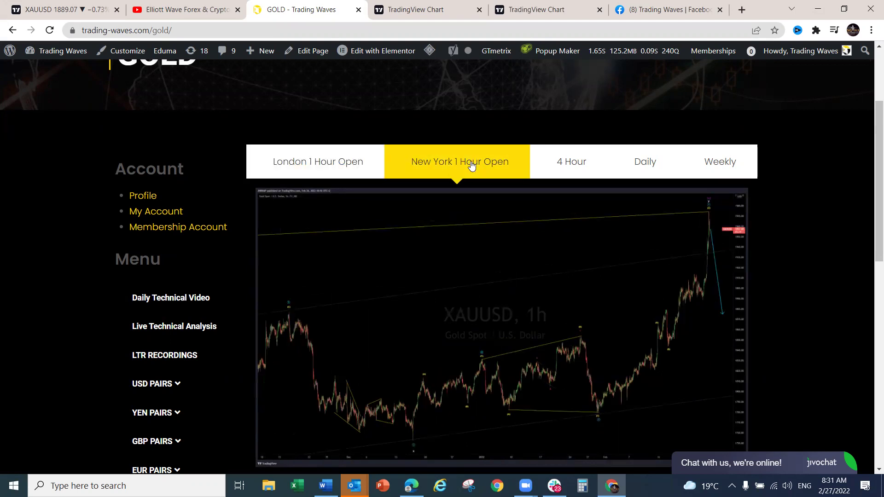
click(315, 167)
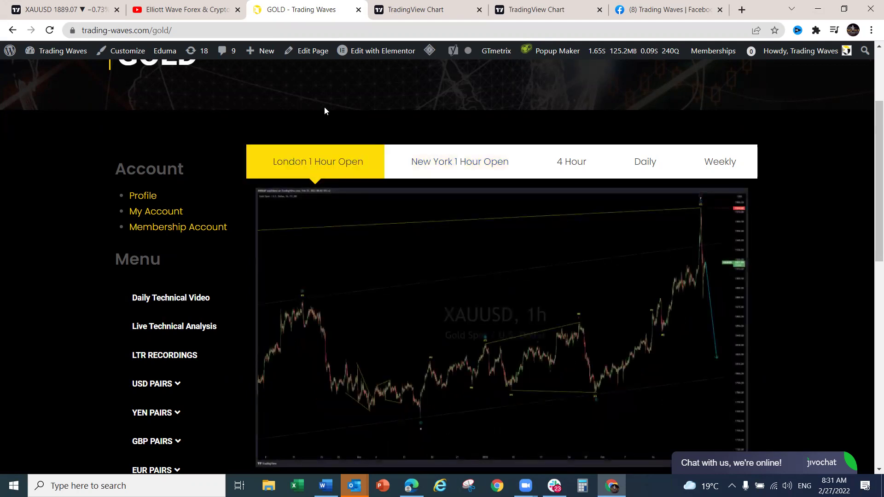
drag(705, 207, 711, 293)
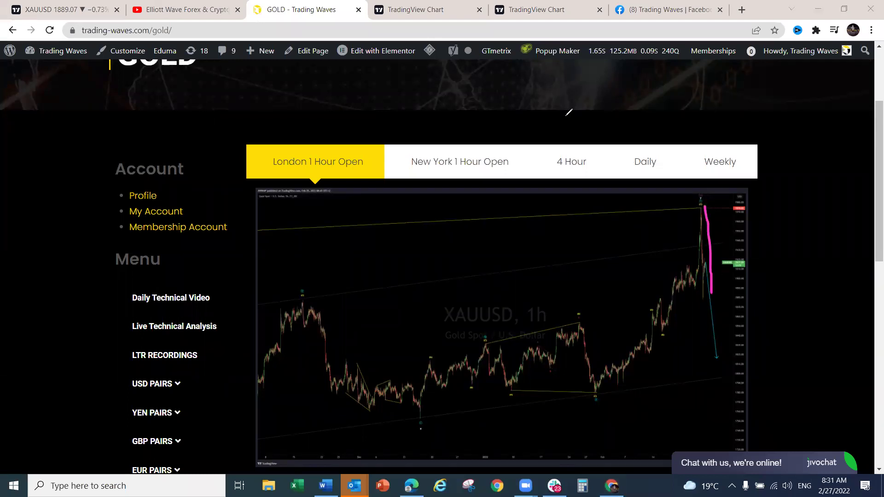
drag(703, 211, 709, 296)
mouse_move(712, 262)
mouse_down()
mouse_move(725, 250)
mouse_move(721, 378)
mouse_up()
mouse_move(706, 303)
mouse_down()
mouse_move(723, 267)
mouse_move(713, 269)
mouse_up()
Switch to the live XAUUSD chart in TradingView, set its interval to 1 day, and reframe the recent price action
click(64, 10)
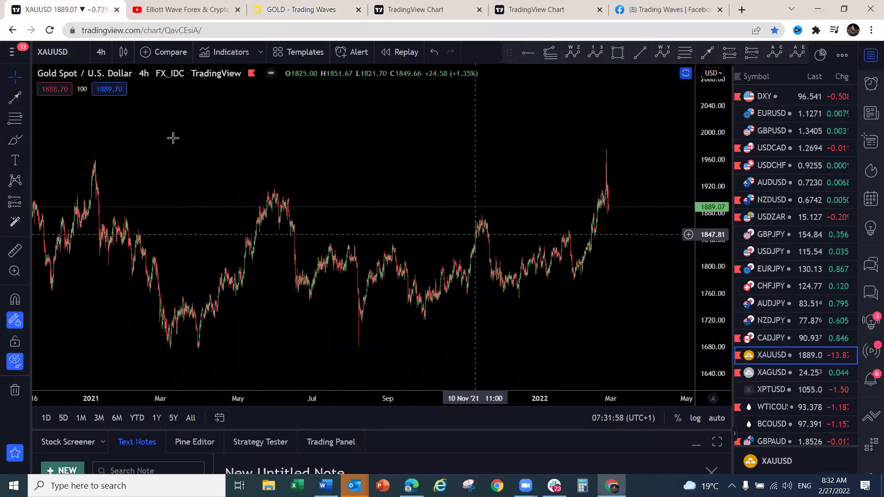
click(103, 51)
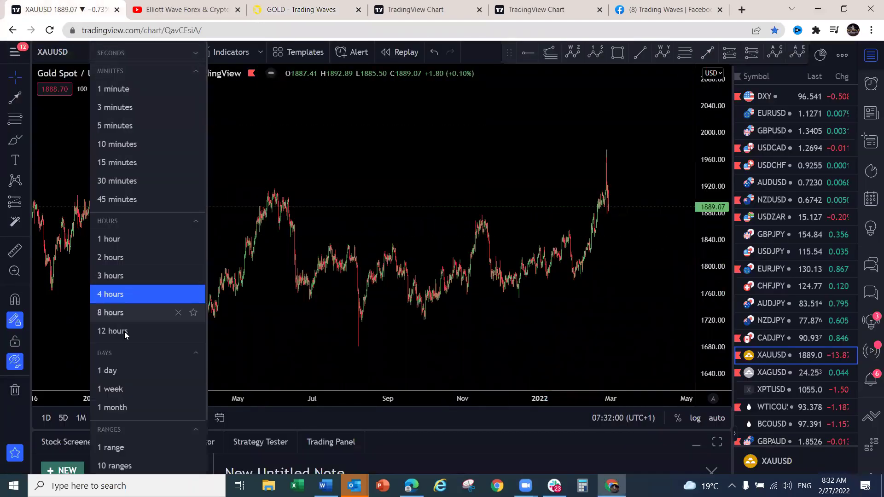
click(117, 367)
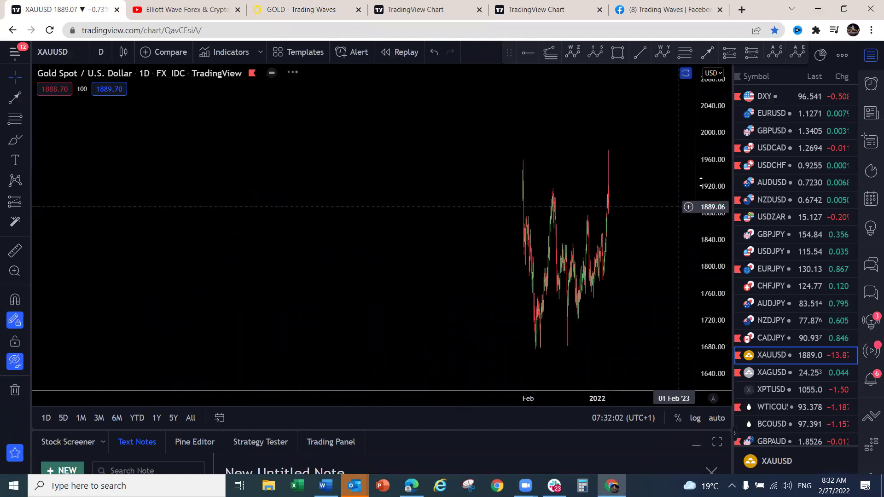
drag(630, 313, 564, 302)
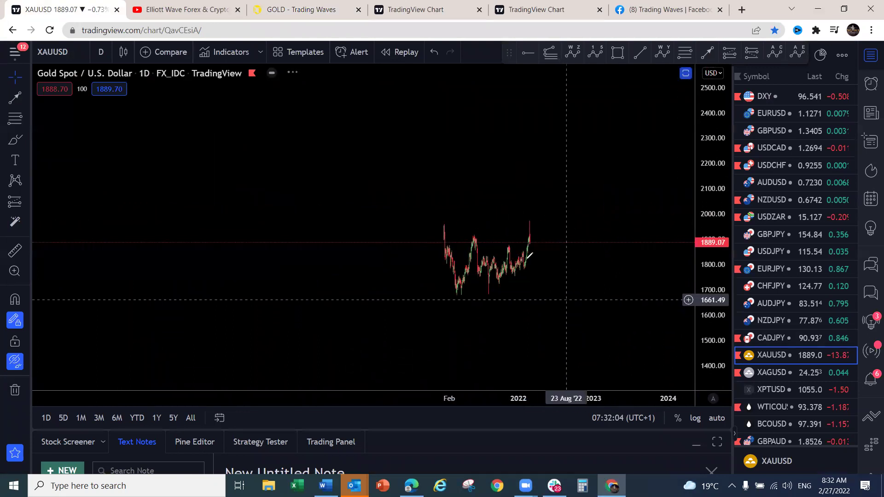
Draw a pink decline from the 2022 peak to about 1690, with support near 1680 and a resistance line joining the 2021 and 2022 highs
drag(530, 225, 547, 292)
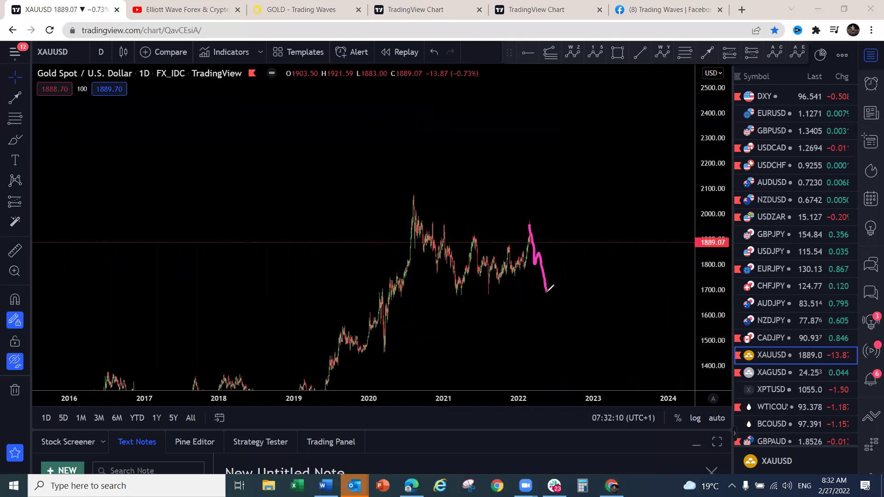
drag(491, 295, 550, 294)
drag(479, 237, 530, 227)
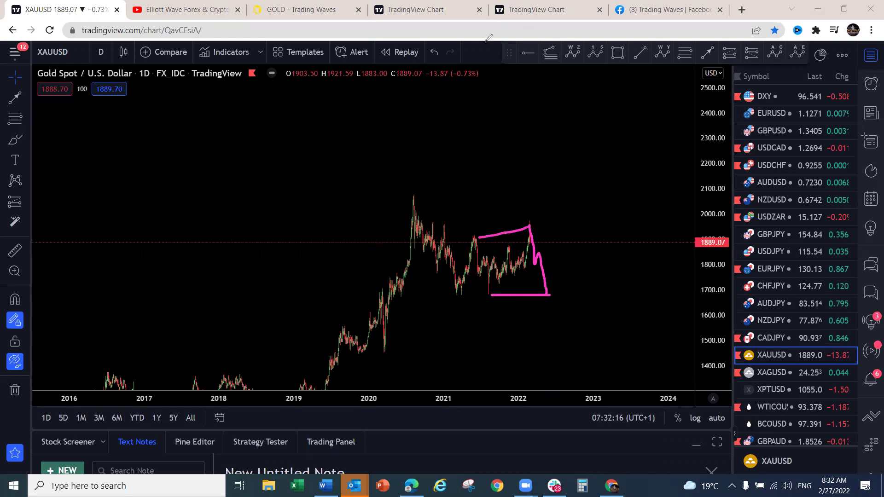
Trace the gold swings in yellow to about 1945, then draw the 2020–2021 decline and a projected drop to about 1520 and rise to 2240 in red
mouse_move(453, 297)
mouse_down()
mouse_move(477, 238)
mouse_move(548, 294)
mouse_move(569, 227)
mouse_up()
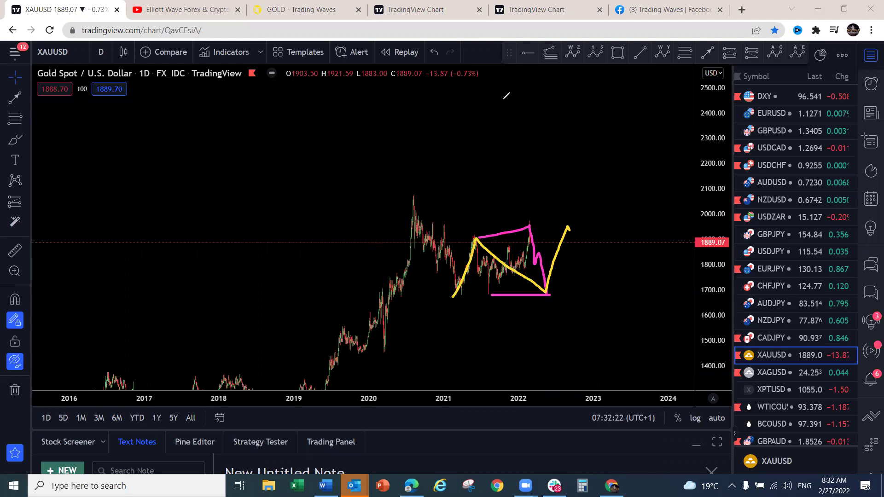
mouse_move(406, 203)
mouse_down()
mouse_move(443, 236)
mouse_move(456, 303)
mouse_up()
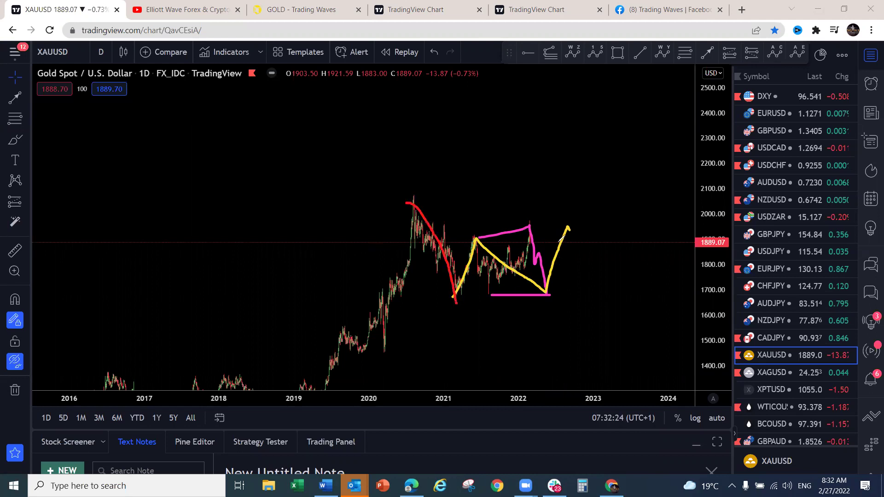
mouse_move(566, 226)
mouse_down()
mouse_move(601, 331)
mouse_move(657, 153)
mouse_up()
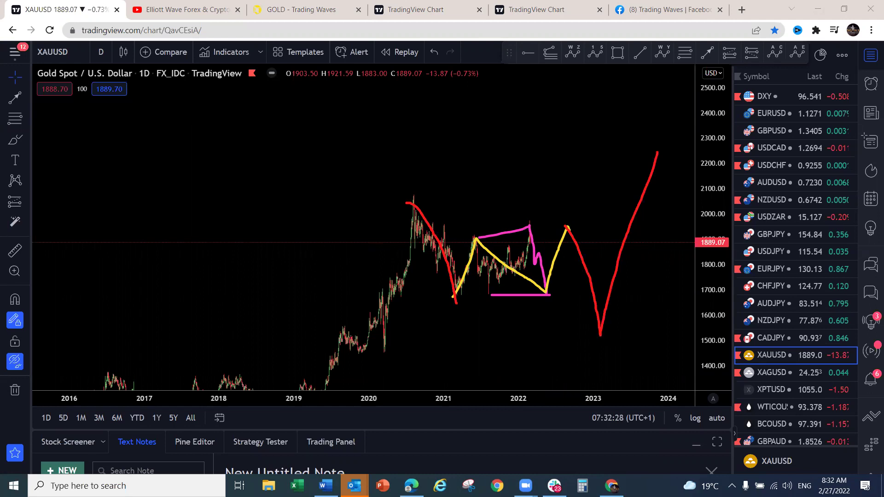
Mark the turning points with red handwritten wave labels, tick the pink decline, and clear all annotations from the gold chart
drag(435, 305, 450, 318)
mouse_move(583, 193)
mouse_down()
mouse_move(577, 206)
mouse_move(570, 201)
mouse_up()
drag(535, 266, 542, 257)
mouse_move(595, 341)
mouse_down()
mouse_move(603, 352)
mouse_move(596, 363)
mouse_up()
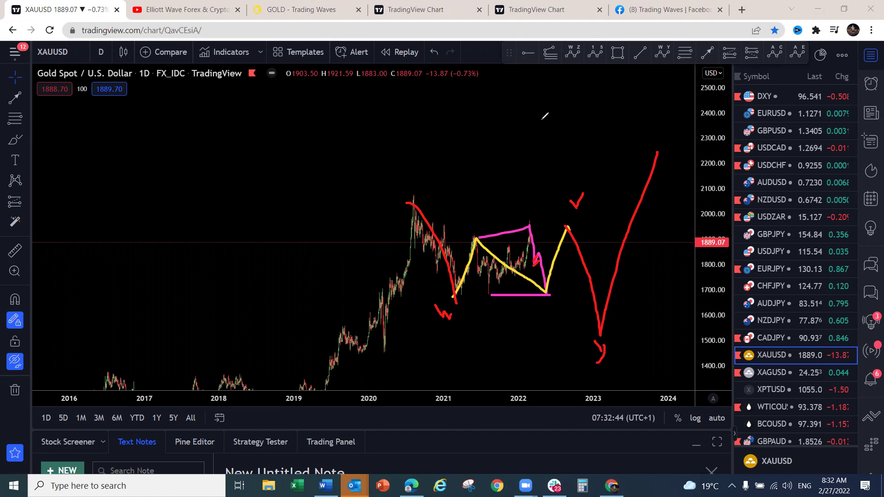
key(Escape)
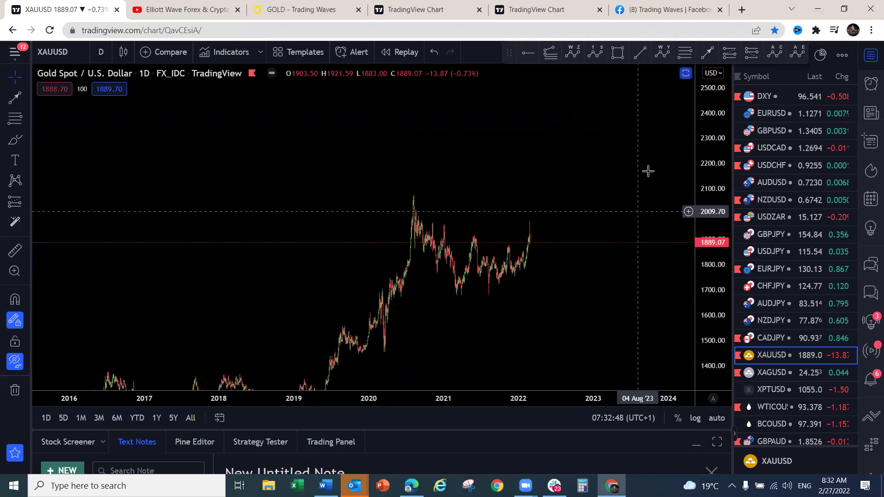
Show the Trading Waves Facebook page and view both chart images in its NZDUSD 163 PIPS trade setup post
click(654, 10)
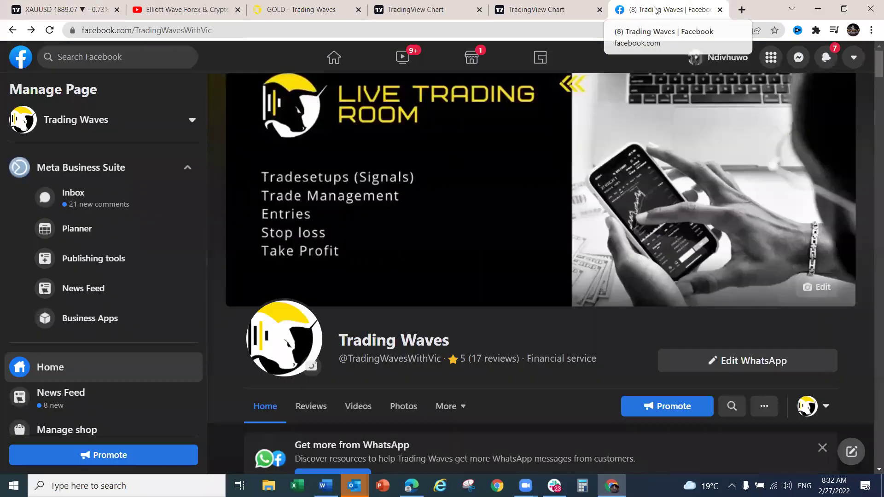
scroll(509, 229, down, 1)
scroll(509, 228, down, 5)
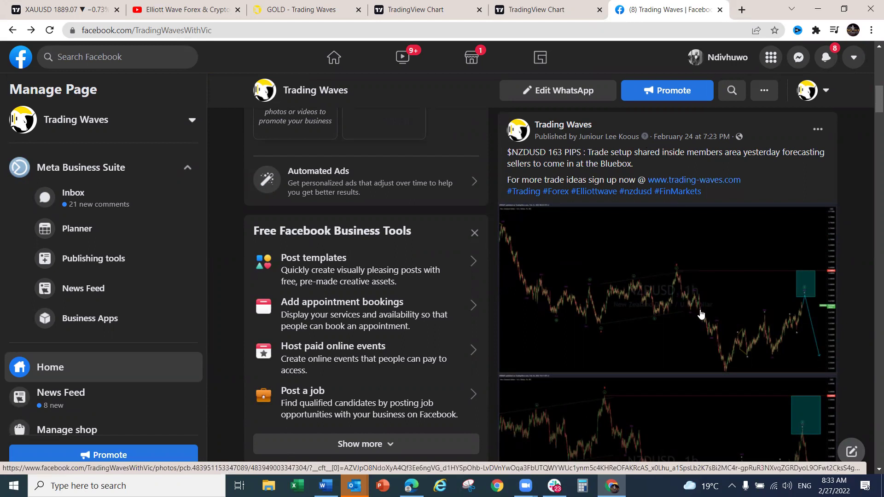
scroll(700, 313, down, 6)
scroll(700, 310, up, 6)
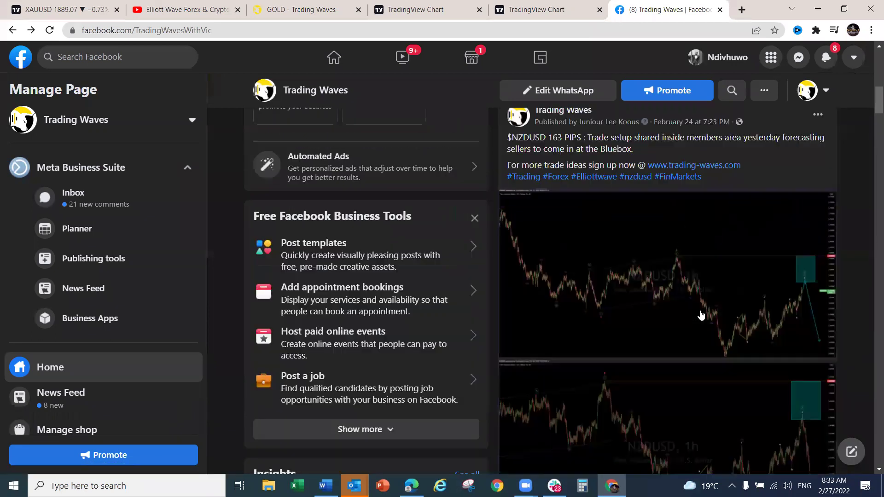
click(704, 283)
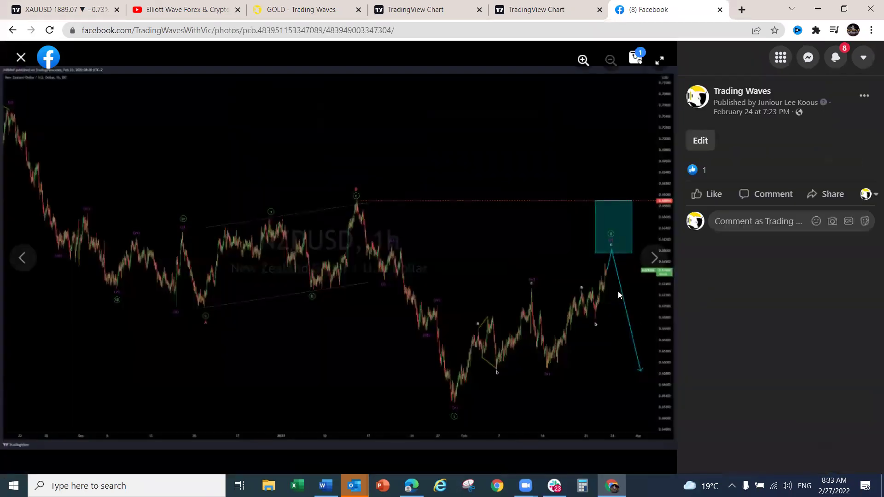
click(656, 262)
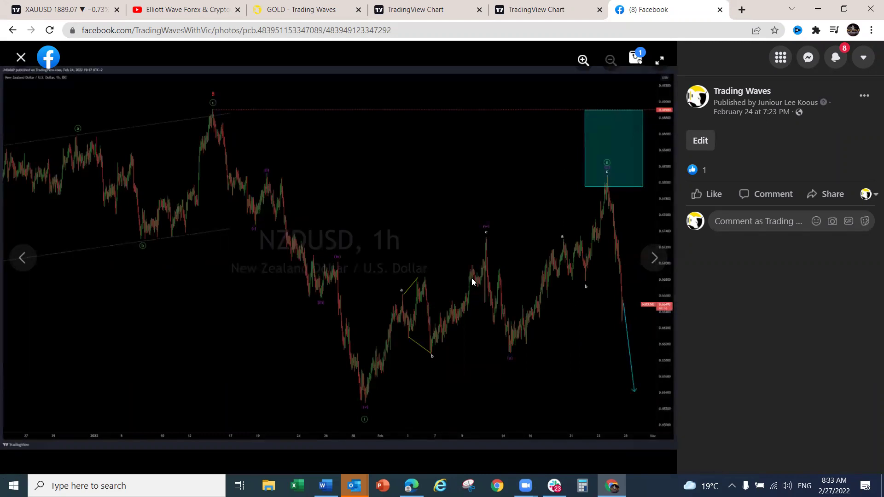
Return to the live XAUUSD chart, draw a red decline from the 2022 peak to about 1715, and clear it
click(45, 15)
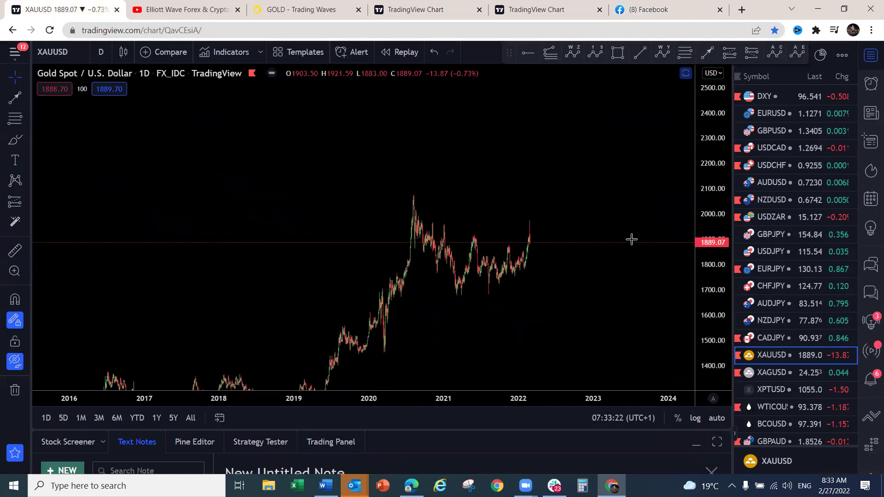
drag(531, 226, 542, 288)
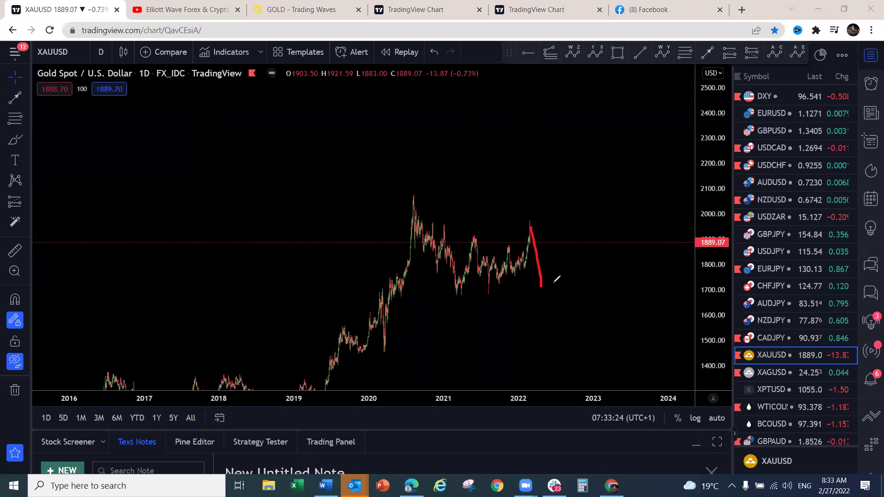
key(Escape)
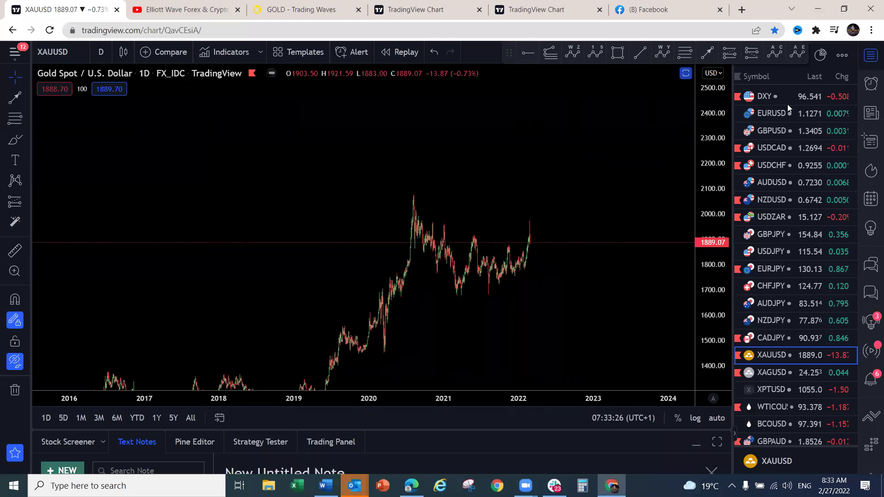
Switch the live chart to EURUSD and reframe the daily price action from late 2020 onward
click(767, 115)
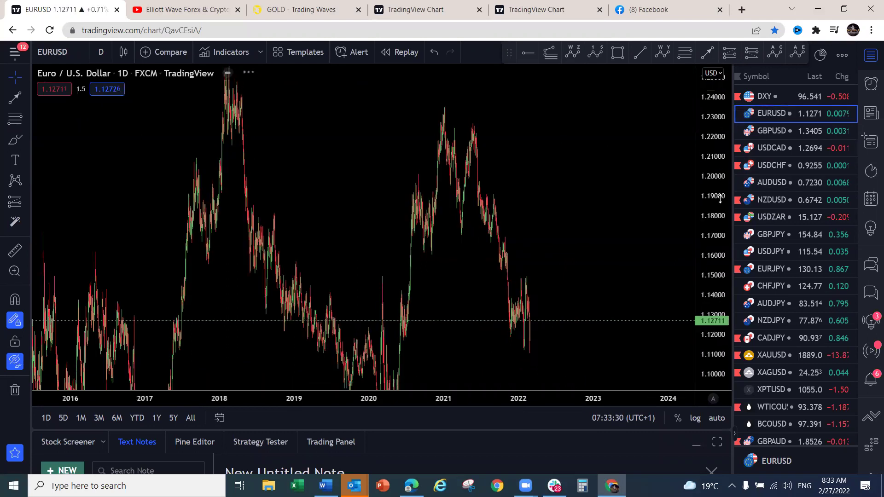
scroll(534, 286, up, 3)
scroll(304, 278, up, 5)
drag(303, 278, 586, 279)
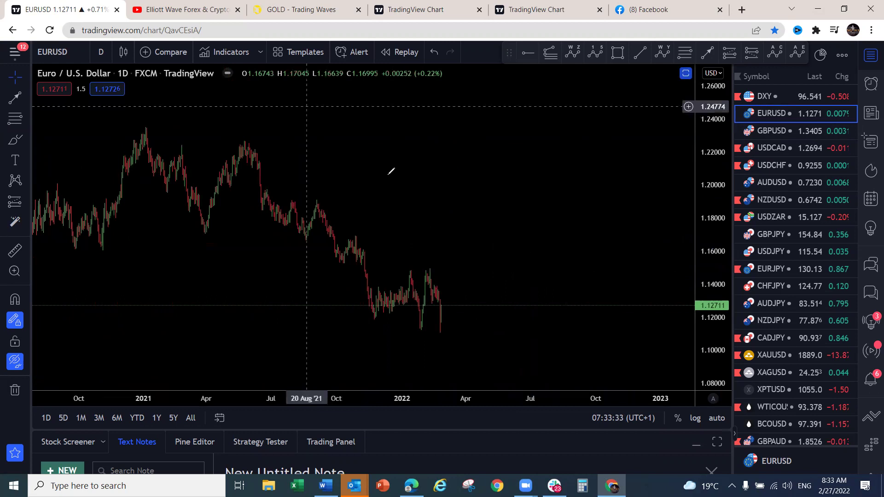
Trace the latest rise in red and undo it, then outline the three corrections within the 2021–2022 EURUSD decline in yellow
drag(419, 335, 430, 269)
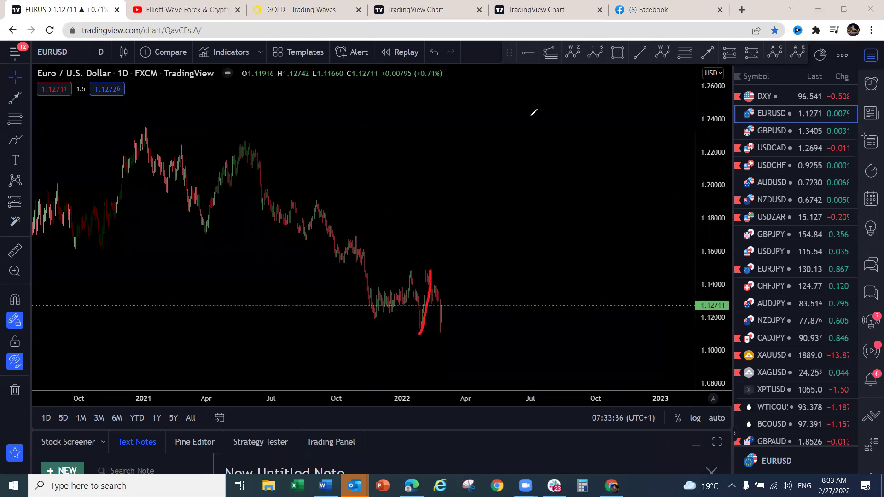
key(ctrl+z)
mouse_move(297, 205)
mouse_down()
mouse_move(318, 201)
mouse_move(305, 198)
mouse_move(289, 228)
mouse_move(302, 230)
mouse_up()
mouse_move(358, 244)
mouse_down()
mouse_move(341, 266)
mouse_move(338, 252)
mouse_up()
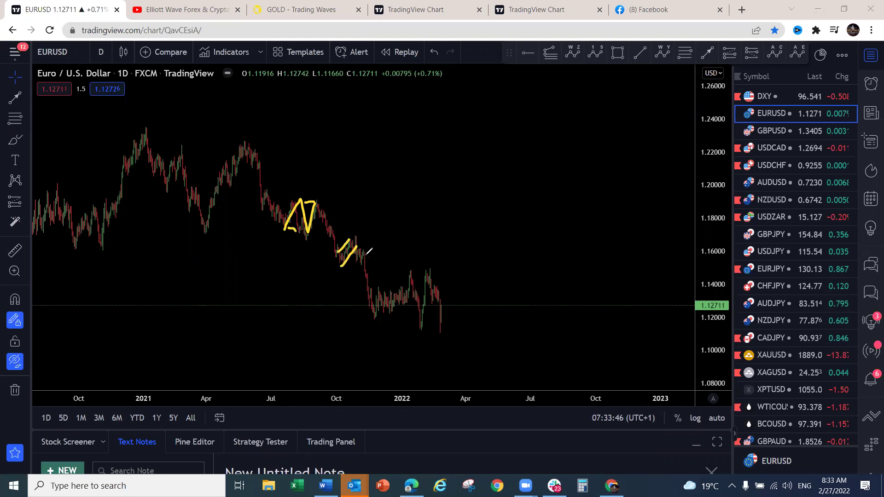
mouse_move(376, 286)
mouse_down()
mouse_move(407, 280)
mouse_move(418, 326)
mouse_up()
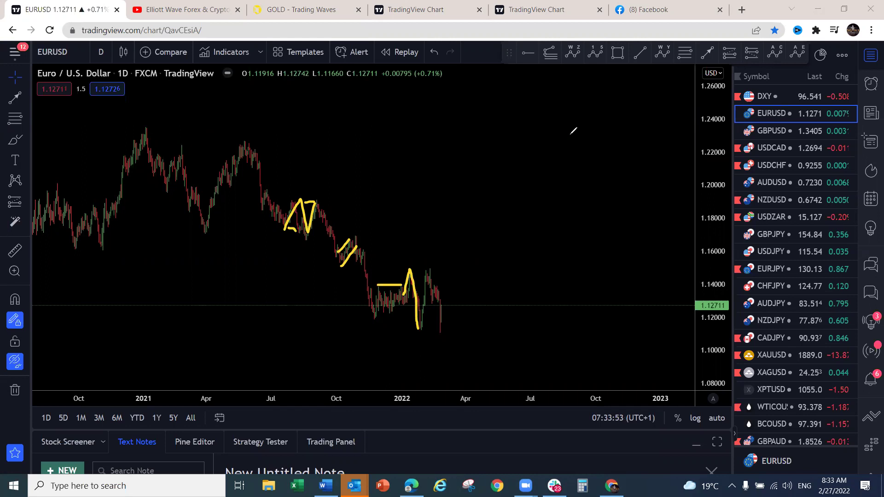
Draw the 2022 EURUSD swings in pink with a base near 1.11 and an arrow up to about 1.156, then clear all annotations
mouse_move(425, 331)
mouse_down()
mouse_move(428, 275)
mouse_move(442, 332)
mouse_move(451, 313)
mouse_move(450, 262)
mouse_up()
drag(424, 333, 445, 331)
drag(455, 257, 458, 279)
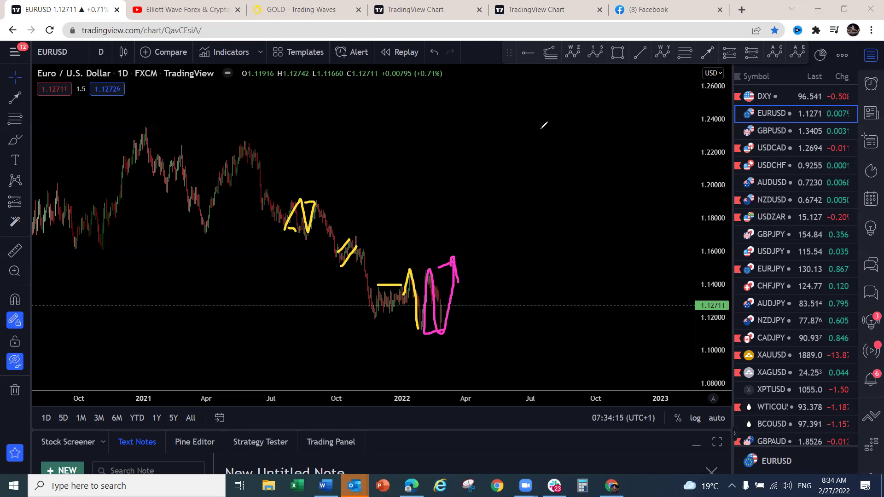
key(Escape)
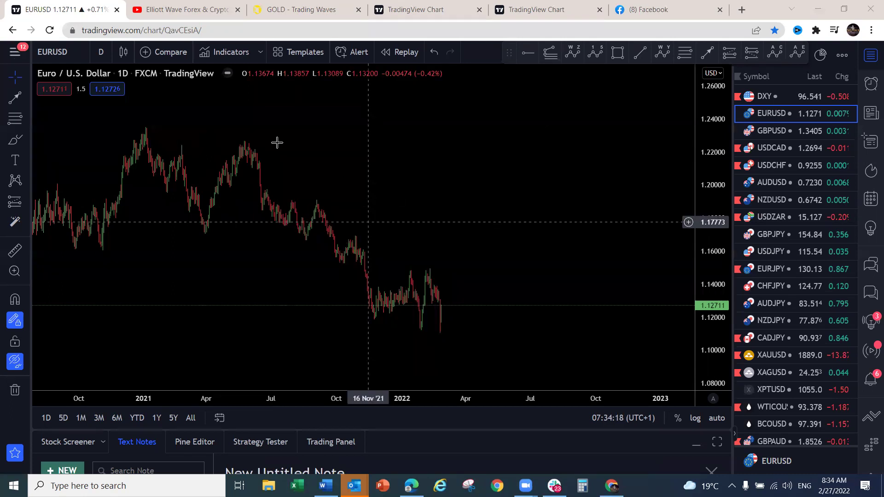
Set the EURUSD interval to 4 hours, auto-fit the price scale, and reframe the price action from late August 2021 onward
click(100, 52)
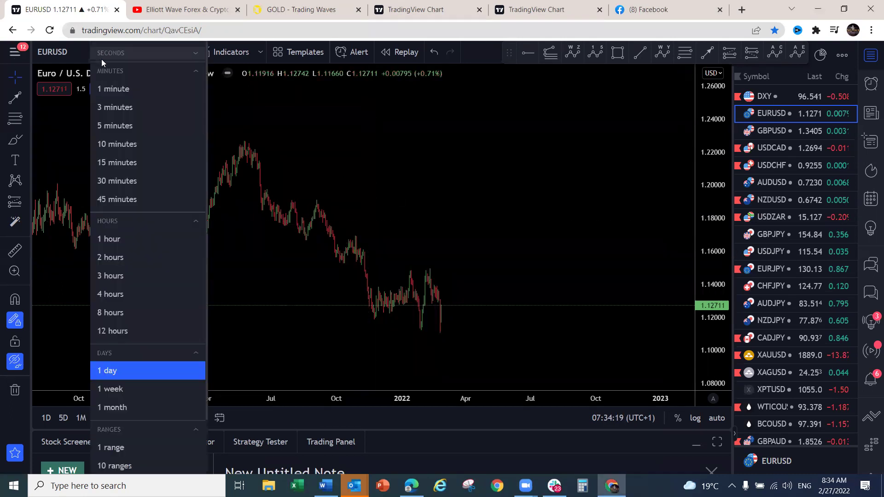
click(153, 293)
click(717, 418)
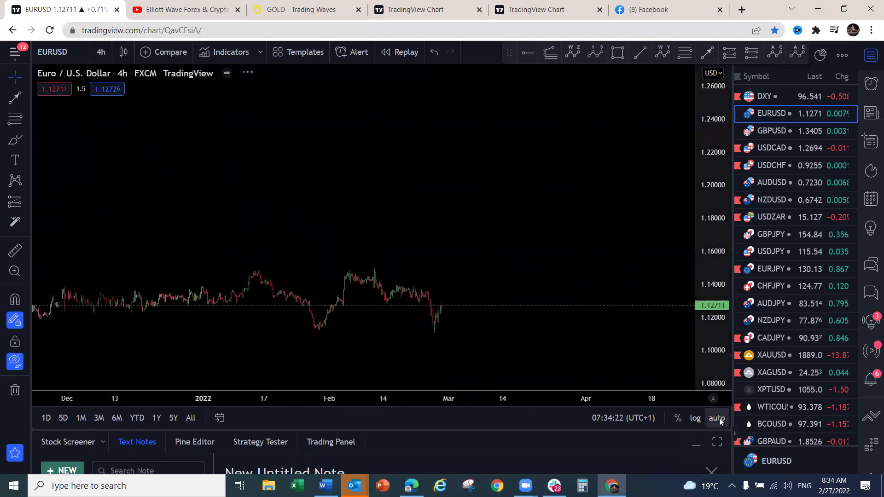
scroll(489, 306, down, 3)
scroll(635, 211, down, 5)
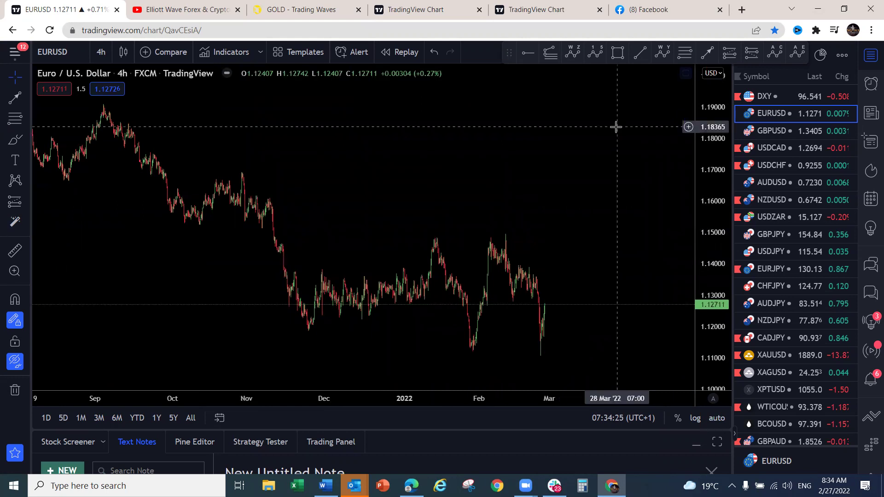
Sketch the February decline in pink, a projected zigzag rise to 1.15, and horizontal lines near 1.112 and 1.15, then clear them
drag(492, 232, 536, 355)
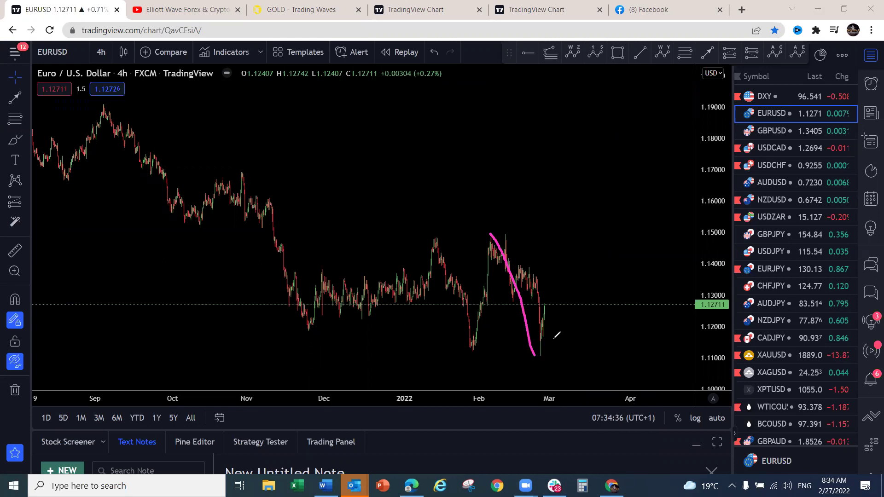
drag(541, 356, 562, 235)
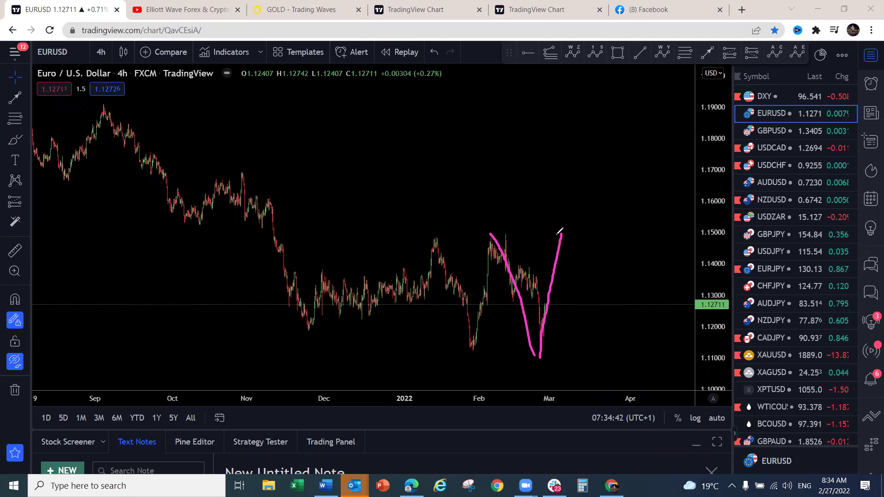
key(ctrl+z)
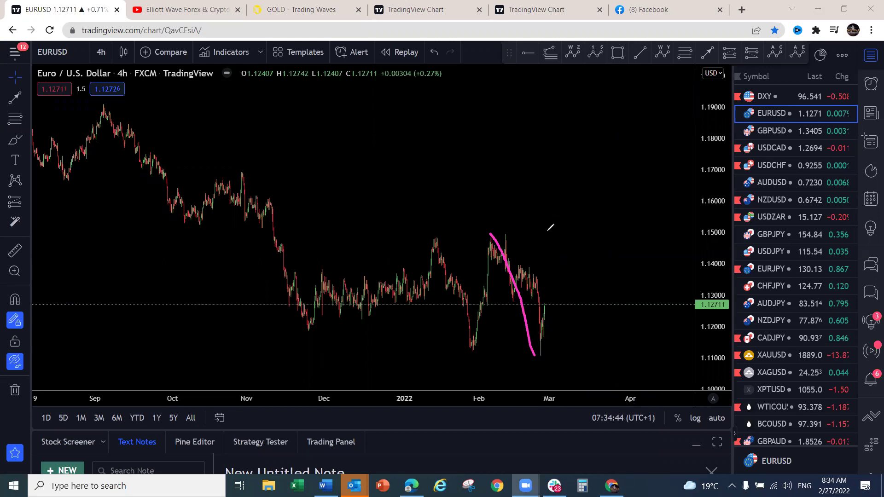
drag(543, 349, 564, 240)
drag(482, 351, 546, 350)
drag(500, 231, 566, 231)
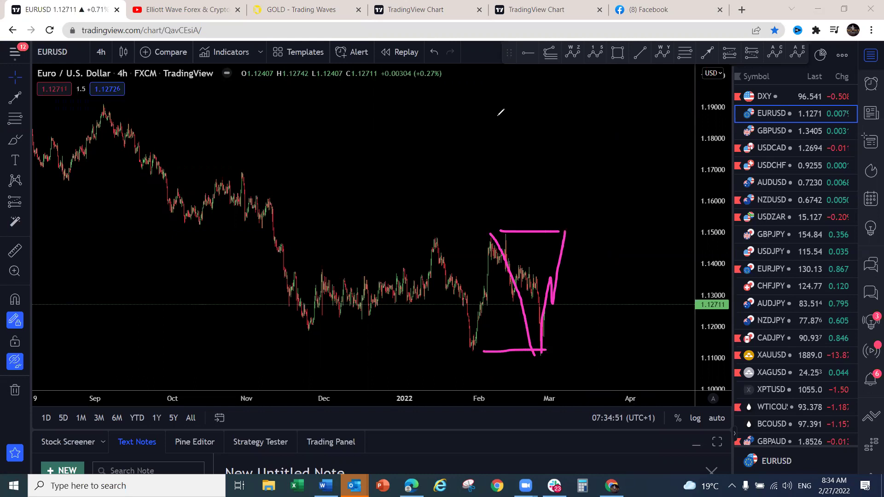
key(e)
Undo a pink rise to about 1.15, then draw a zigzag bounce from the late-February low to 1.127 and a drop below 1.10
mouse_move(544, 300)
mouse_down()
mouse_move(550, 307)
mouse_move(553, 230)
mouse_up()
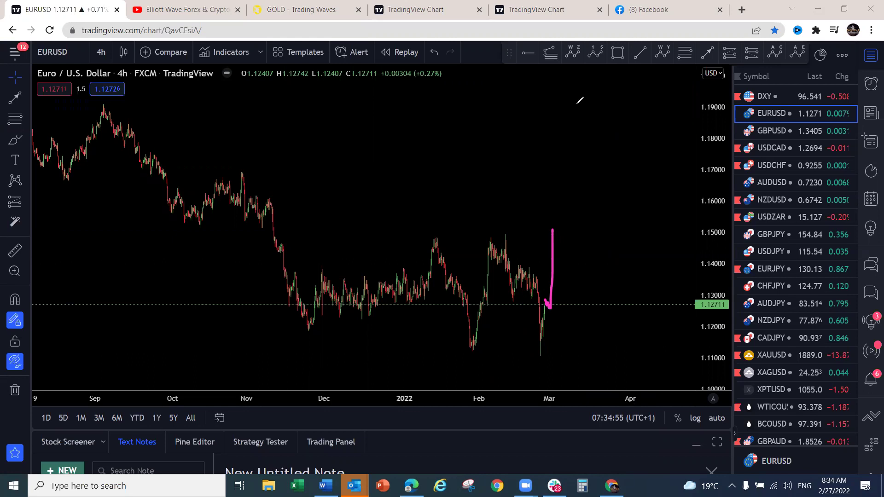
key(ctrl+z)
drag(537, 356, 552, 301)
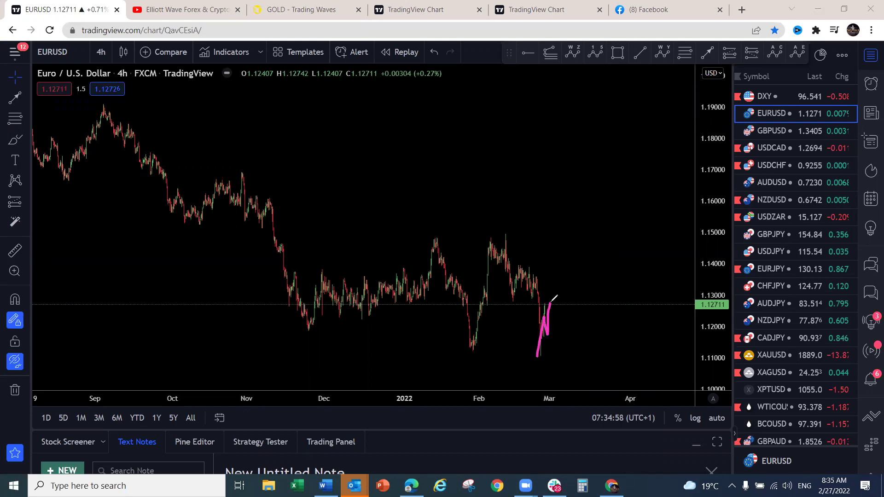
mouse_move(538, 355)
mouse_down()
mouse_move(548, 315)
mouse_move(564, 357)
mouse_move(564, 406)
mouse_up()
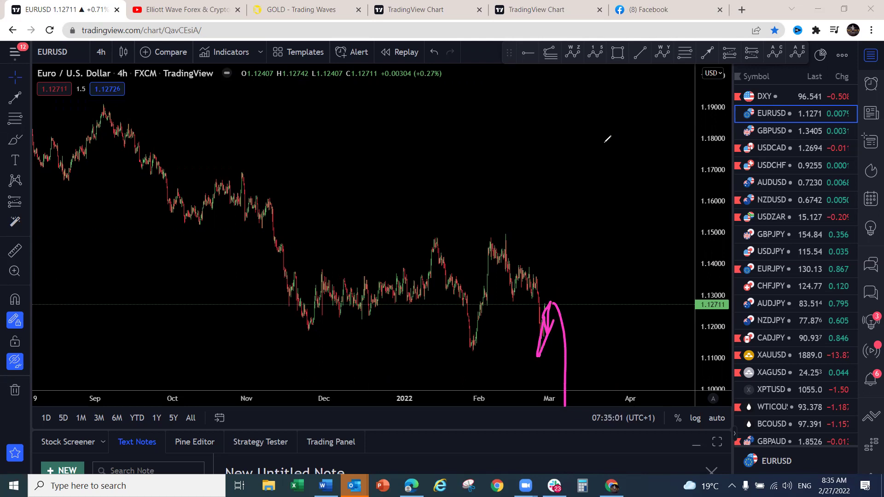
Switch to GBPUSD, compress its price scale, trace the swings from the January high with a rise to about 1.356 in pink, and clear them
click(782, 132)
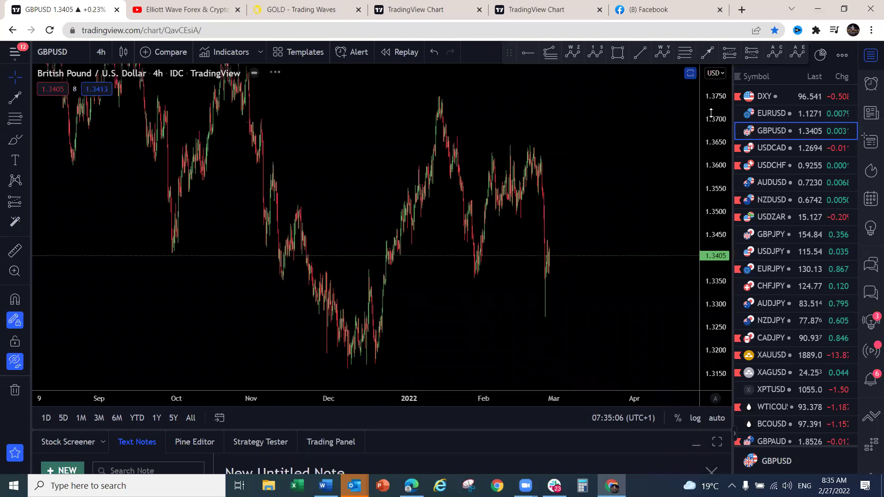
drag(704, 133, 690, 303)
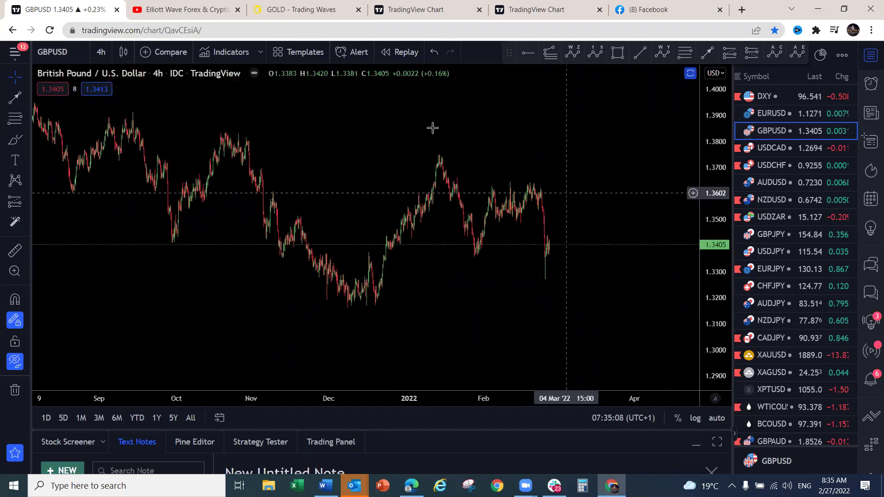
mouse_move(440, 153)
mouse_down()
mouse_move(479, 216)
mouse_move(529, 181)
mouse_move(537, 227)
mouse_up()
mouse_move(548, 256)
mouse_down()
mouse_move(547, 276)
mouse_move(571, 199)
mouse_up()
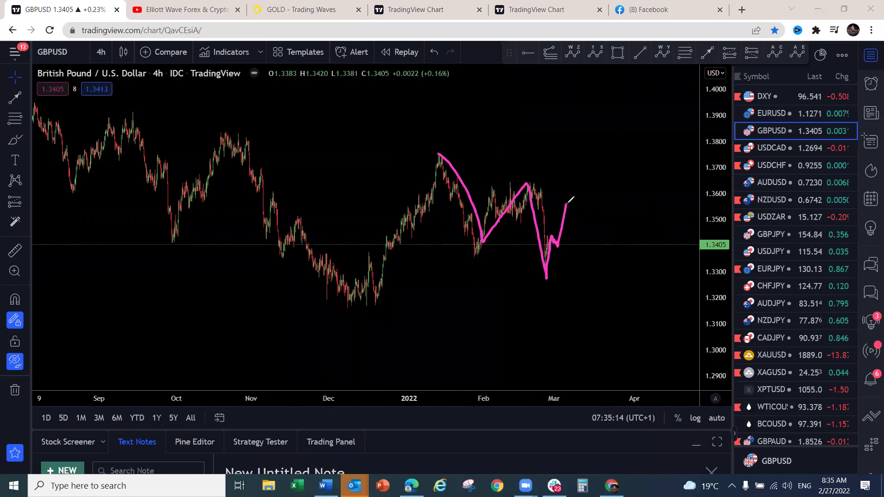
right_click(553, 131)
key(Escape)
Trace the GBPUSD swings from the January high again, sketch a projected decline from about 1.355 to 1.325, and clear the annotations
click(99, 52)
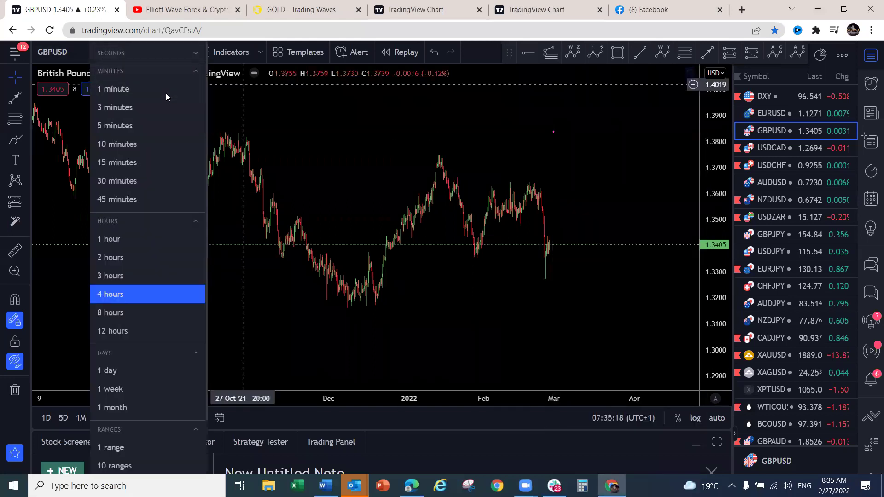
mouse_move(444, 161)
mouse_down()
mouse_move(471, 225)
mouse_move(521, 184)
mouse_move(543, 265)
mouse_move(556, 245)
mouse_up()
mouse_move(566, 206)
mouse_down()
mouse_move(596, 123)
mouse_move(610, 285)
mouse_up()
click(506, 115)
scroll(443, 237, down, 6)
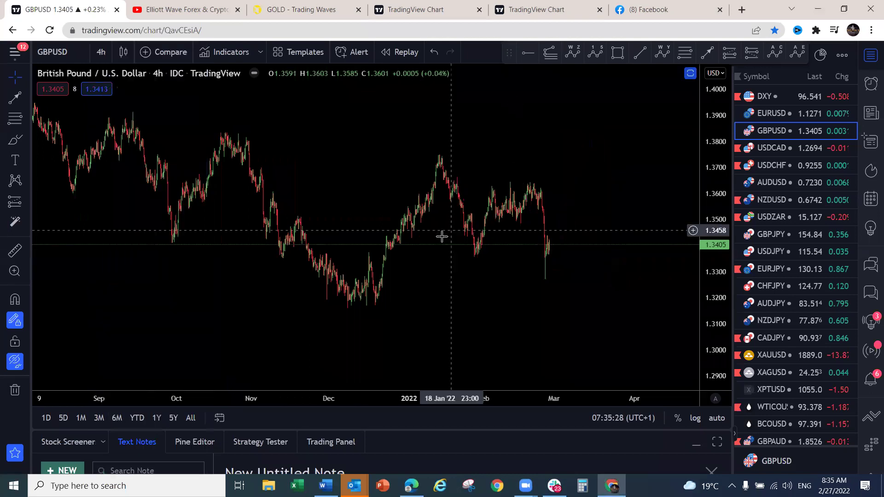
Switch GBPUSD to the daily timeframe and sketch in pink the decline from the mid-2021 high, a rise to about 1.46 and a drop to about 1.185
scroll(445, 225, down, 3)
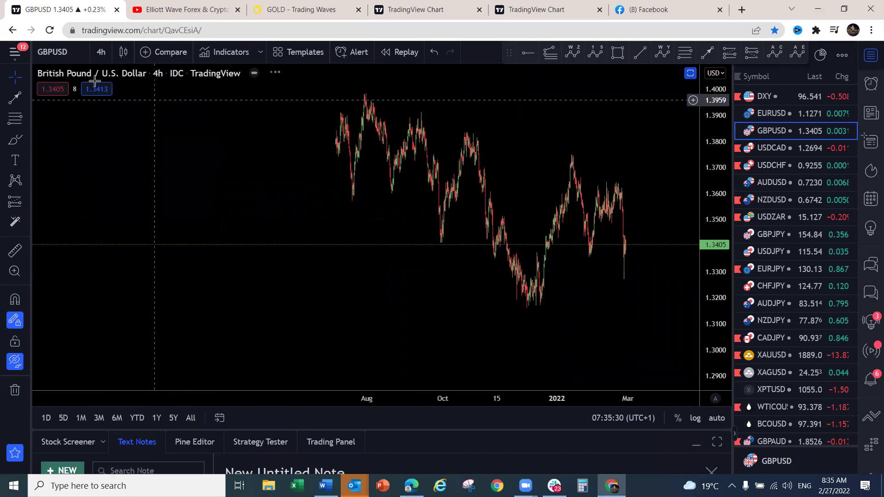
click(102, 51)
click(110, 370)
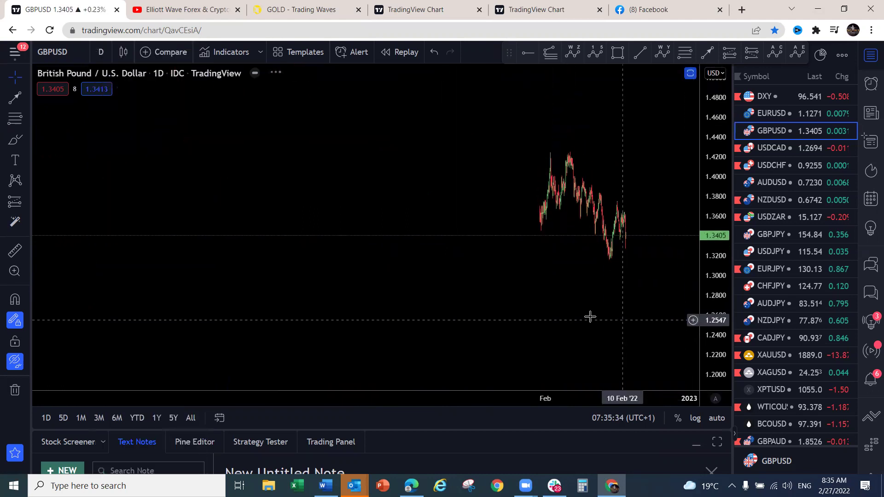
scroll(588, 316, down, 10)
double_click(701, 123)
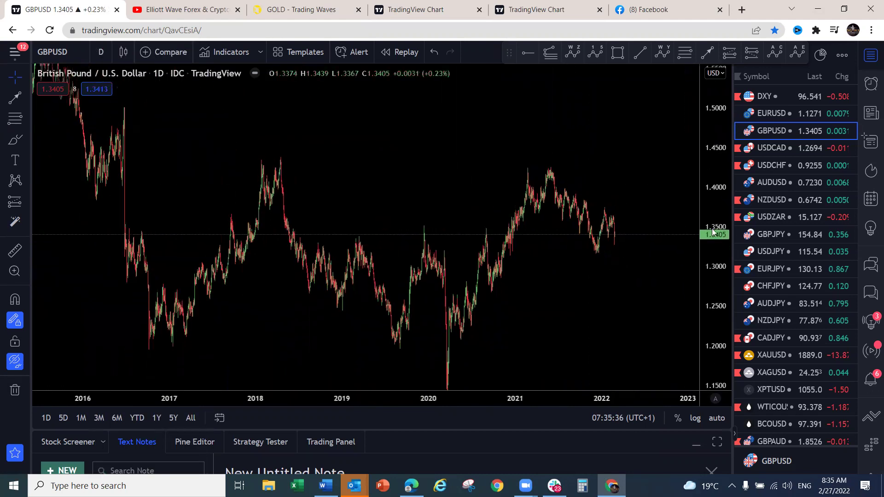
drag(464, 176, 402, 103)
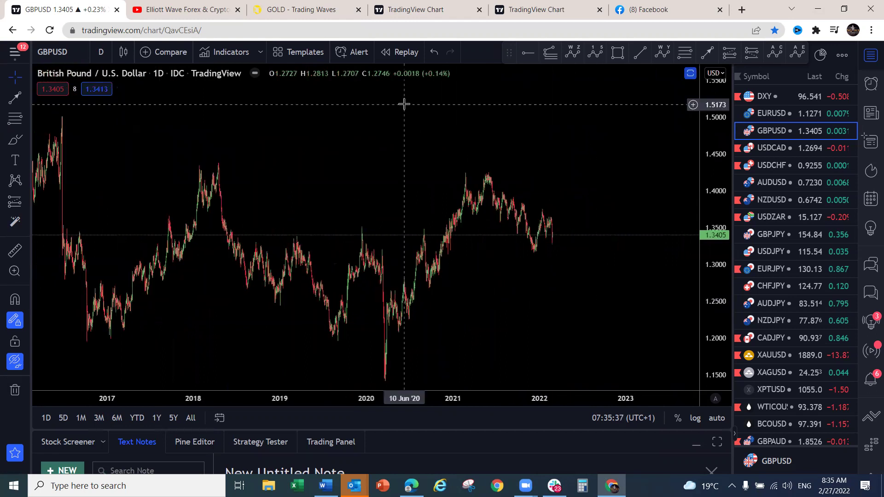
mouse_move(471, 173)
mouse_down()
mouse_move(525, 243)
mouse_move(508, 233)
mouse_up()
mouse_move(524, 199)
mouse_down()
mouse_move(506, 196)
mouse_move(500, 228)
mouse_move(523, 203)
mouse_move(535, 251)
mouse_move(567, 145)
mouse_move(574, 351)
mouse_up()
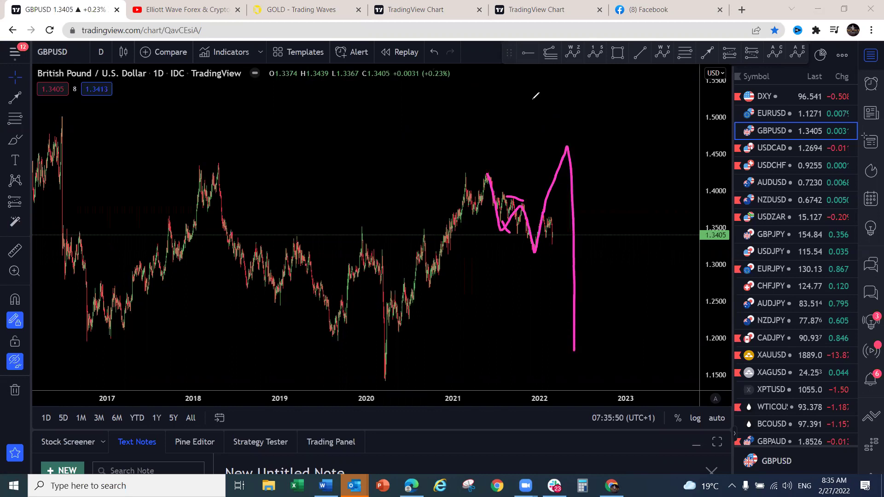
Replace the pink GBPUSD projection with a zigzag to about 1.415, 1.30, 1.465 and 1.17, add horizontal lines near 1.41 and 1.31, and clear the annotations
key(ctrl+z)
mouse_move(538, 251)
mouse_down()
mouse_move(546, 209)
mouse_move(549, 232)
mouse_move(552, 216)
mouse_move(555, 240)
mouse_move(548, 213)
mouse_move(558, 236)
mouse_move(567, 194)
mouse_up()
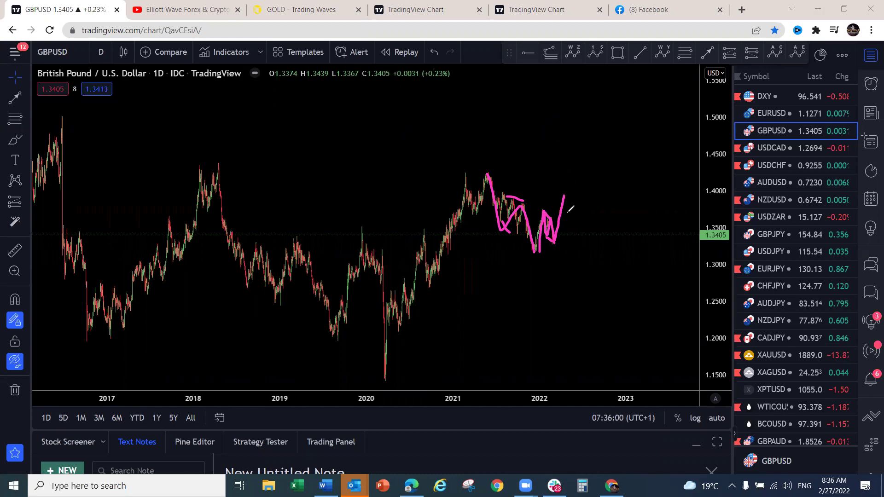
mouse_move(567, 190)
mouse_down()
mouse_move(570, 178)
mouse_move(573, 225)
mouse_move(587, 237)
mouse_move(590, 263)
mouse_move(585, 255)
mouse_up()
drag(499, 183, 551, 182)
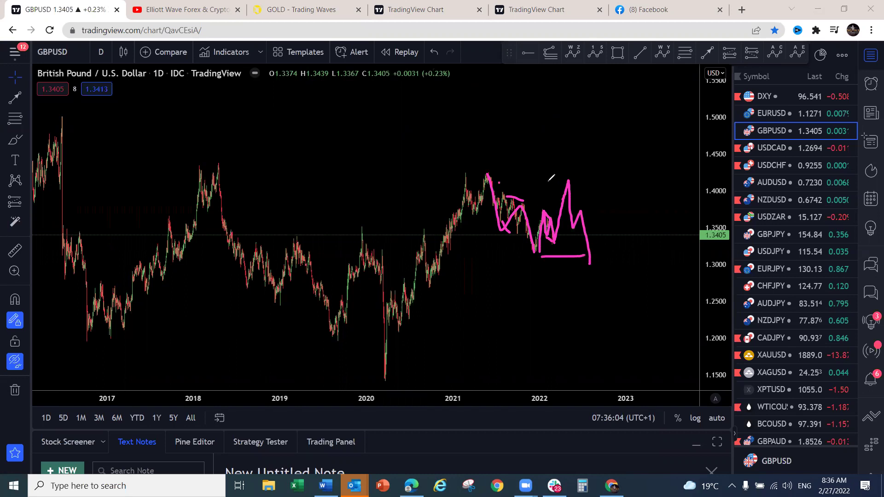
mouse_move(591, 262)
mouse_down()
mouse_move(615, 144)
mouse_move(633, 359)
mouse_up()
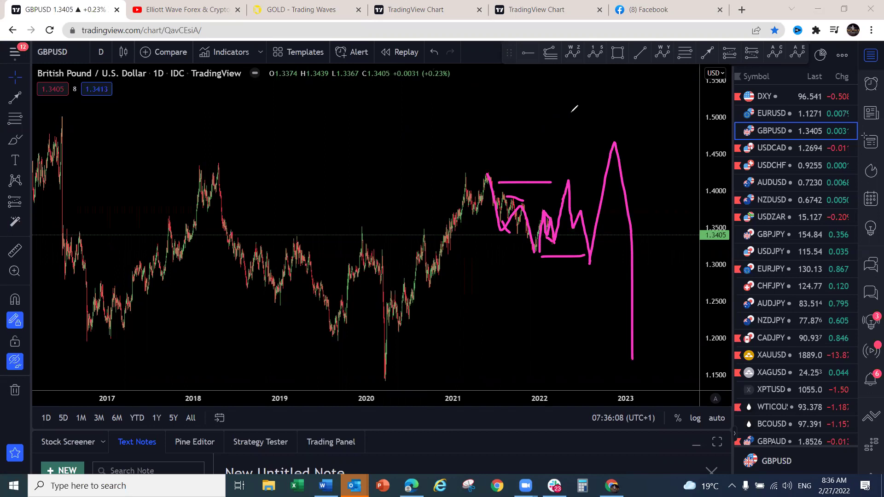
key(e)
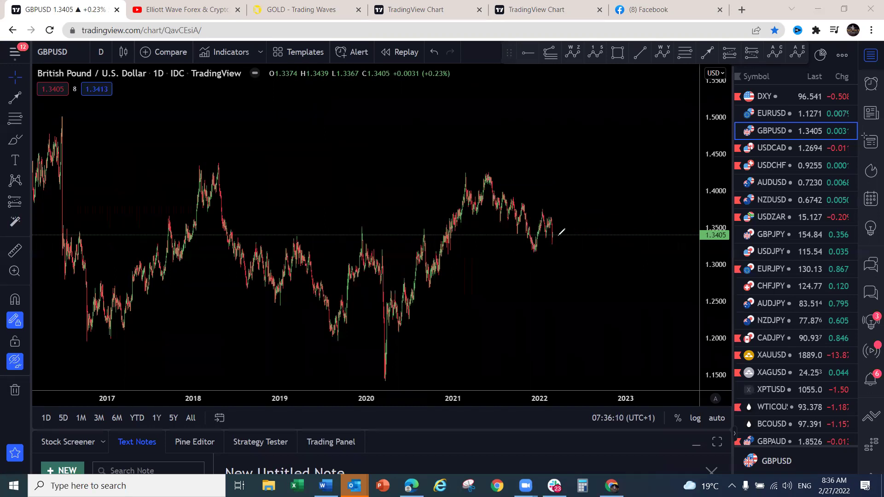
Undo a pink rise from the late-February GBPUSD low, sketch a small bounce to about 1.344 with a drop to about 1.316, and remove it
scroll(495, 221, up, 4)
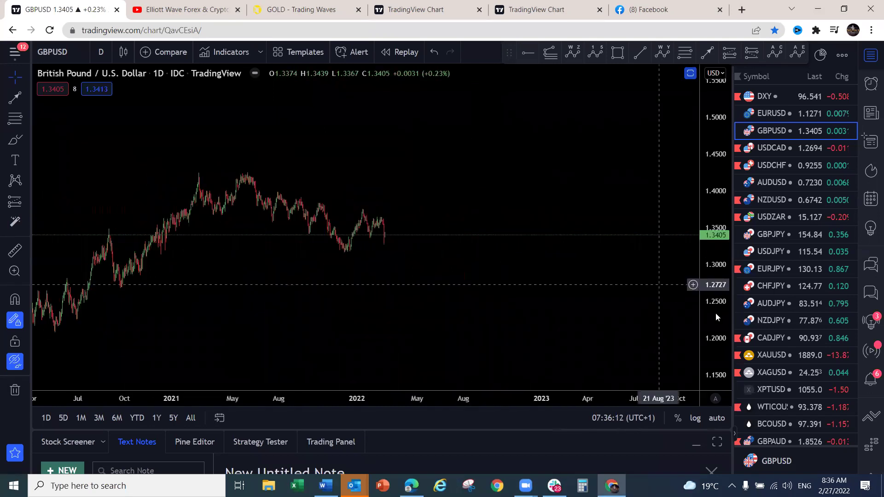
scroll(697, 206, up, 6)
drag(150, 211, 442, 200)
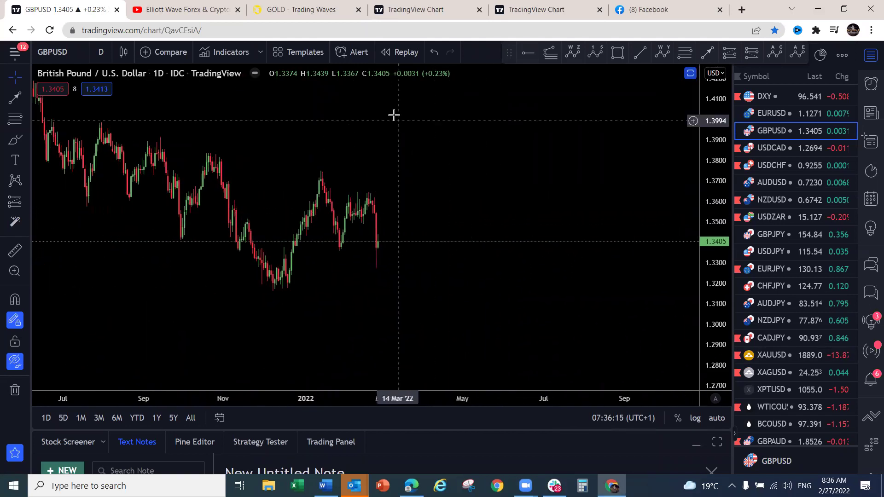
mouse_move(378, 261)
mouse_down()
mouse_move(409, 143)
mouse_move(413, 173)
mouse_up()
key(ctrl+z)
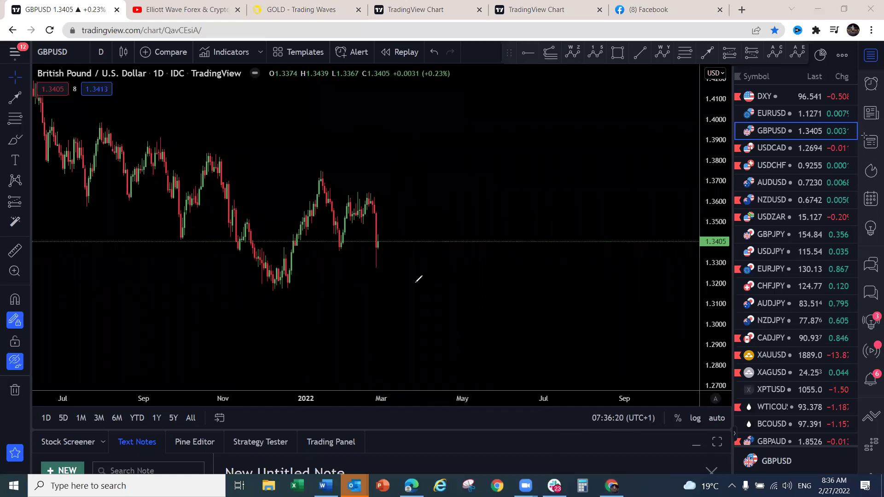
mouse_move(375, 267)
mouse_down()
mouse_move(391, 234)
mouse_move(393, 292)
mouse_up()
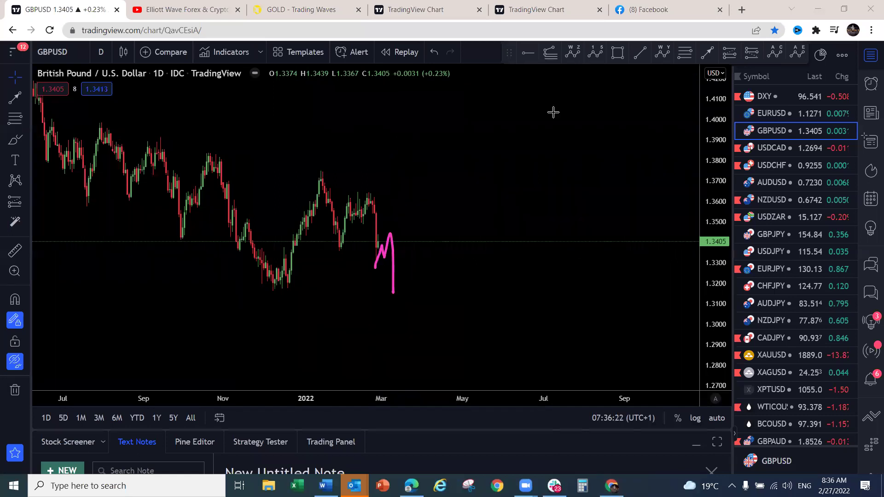
key(ctrl+z)
Return GBPUSD to the 4-hour timeframe and sketch in pink a channelled bounce to about 1.356 followed by a drop to about 1.313
click(102, 52)
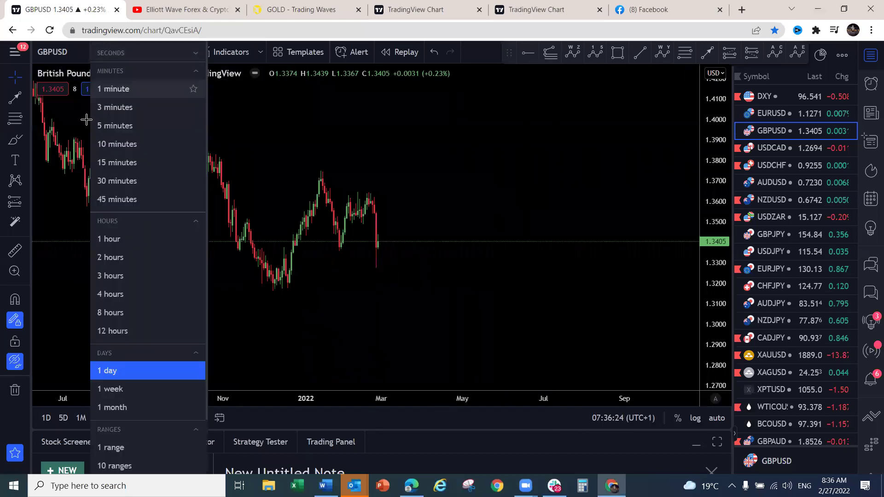
click(122, 295)
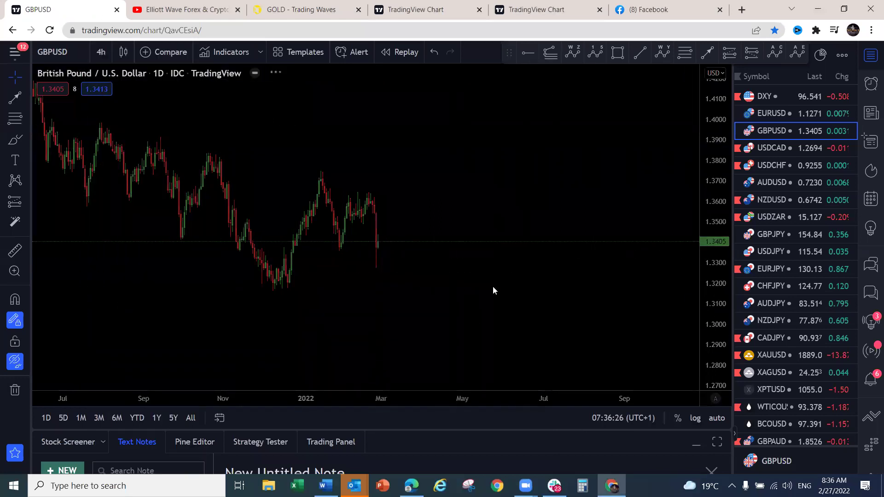
click(718, 419)
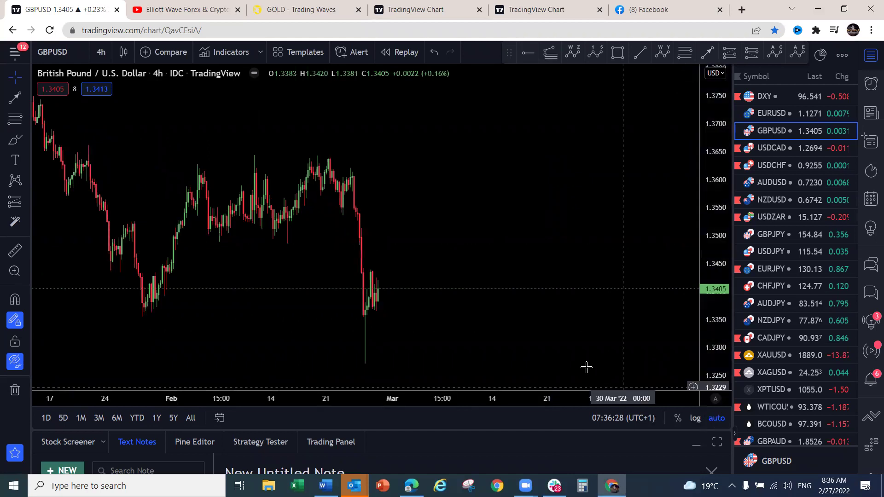
scroll(715, 208, down, 3)
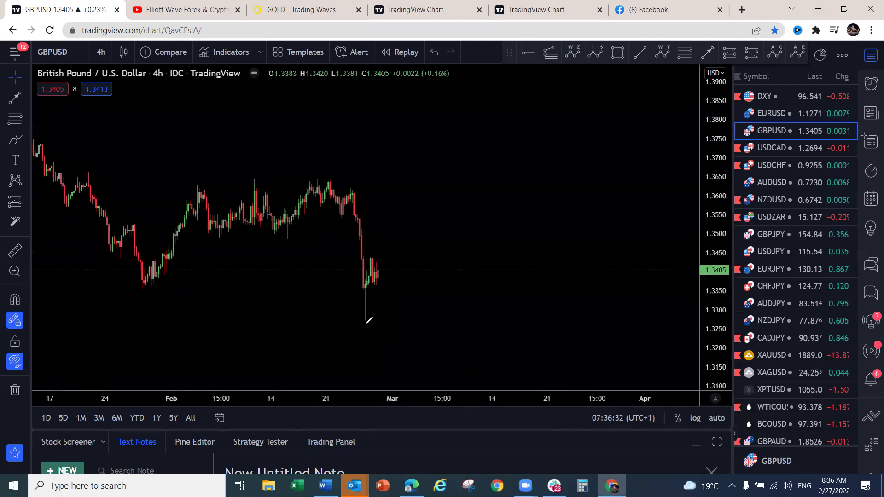
mouse_move(368, 261)
mouse_down()
mouse_move(368, 281)
mouse_move(389, 283)
mouse_move(402, 231)
mouse_move(381, 278)
mouse_move(385, 295)
mouse_up()
mouse_move(370, 331)
mouse_down()
mouse_move(413, 247)
mouse_move(410, 208)
mouse_move(415, 320)
mouse_up()
drag(416, 372, 415, 374)
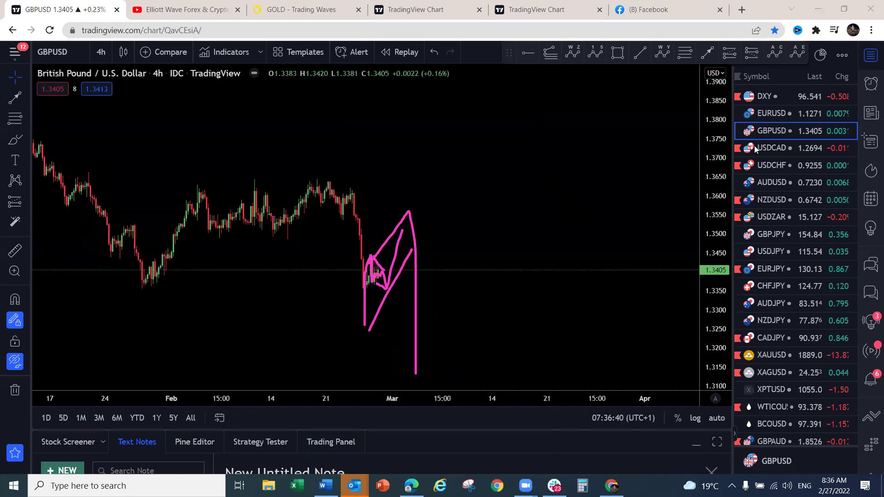
Switch to USDCAD and mark the February consolidation range and its late upward spike in pink
click(771, 146)
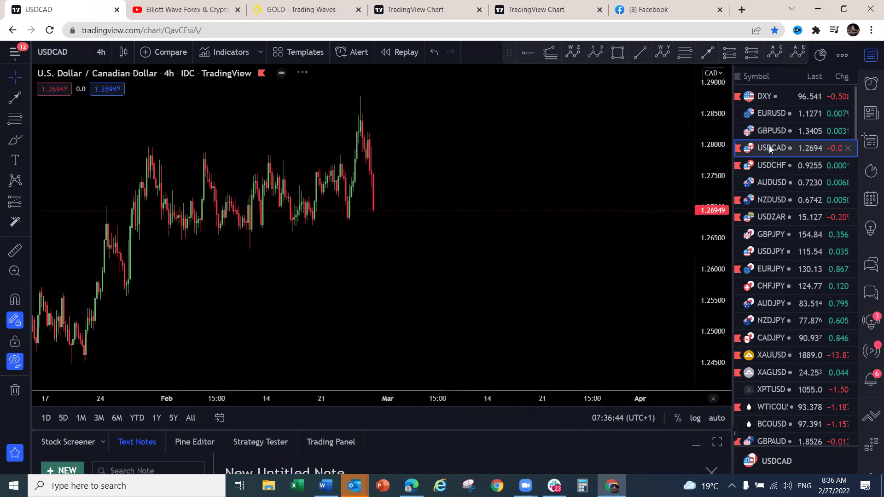
scroll(594, 213, down, 5)
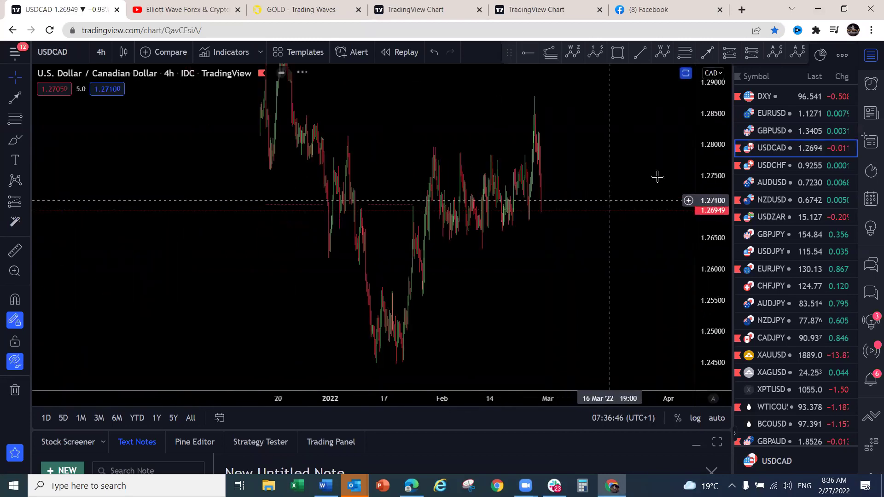
scroll(572, 230, down, 5)
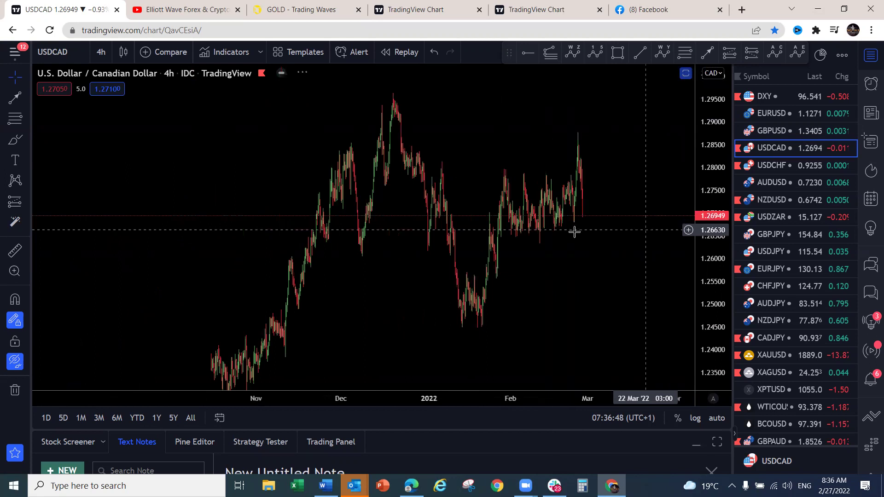
scroll(643, 115, down, 5)
drag(716, 216, 719, 282)
drag(606, 303, 506, 263)
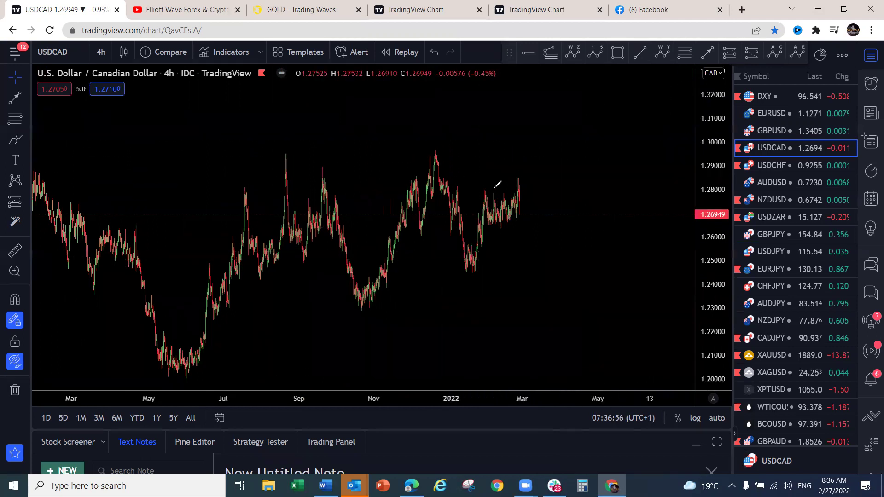
drag(510, 212, 520, 169)
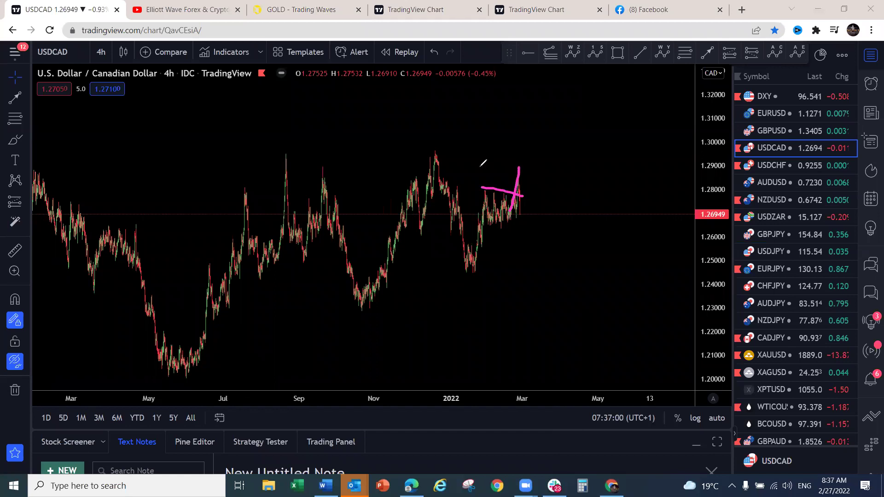
drag(483, 229, 503, 228)
Trace the USDCAD decline from the December high in pink, sketch a projected drop to about 1.243, and add boundary lines near 1.245 and 1.29
drag(521, 164, 531, 275)
mouse_move(433, 158)
mouse_down()
mouse_move(443, 234)
mouse_move(457, 230)
mouse_move(459, 262)
mouse_move(528, 273)
mouse_up()
drag(445, 149, 524, 166)
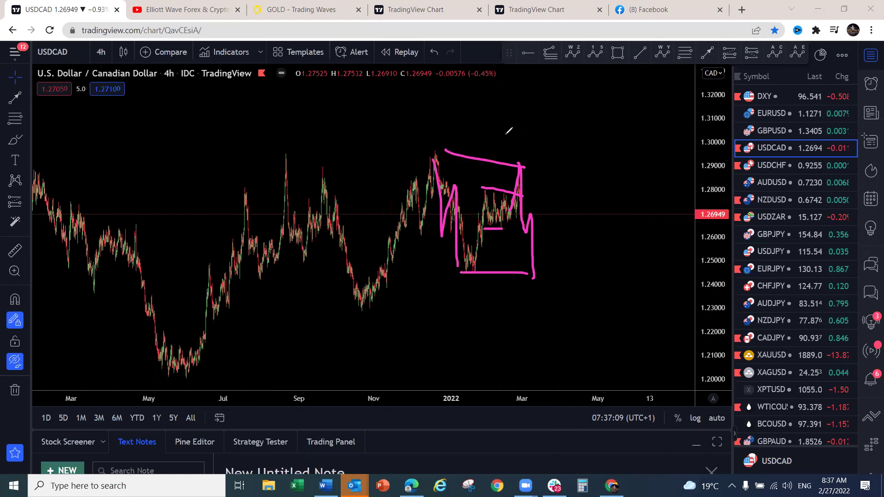
Draw the November-to-December USDCAD advance and a projected rise to about 1.31 in yellow, undoing a rising line from the January low
drag(370, 303, 426, 160)
drag(534, 279, 578, 120)
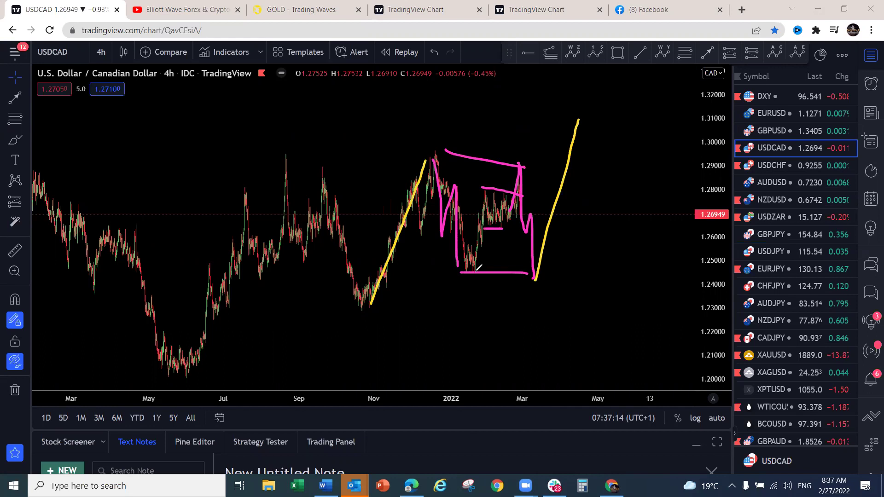
drag(473, 273, 537, 179)
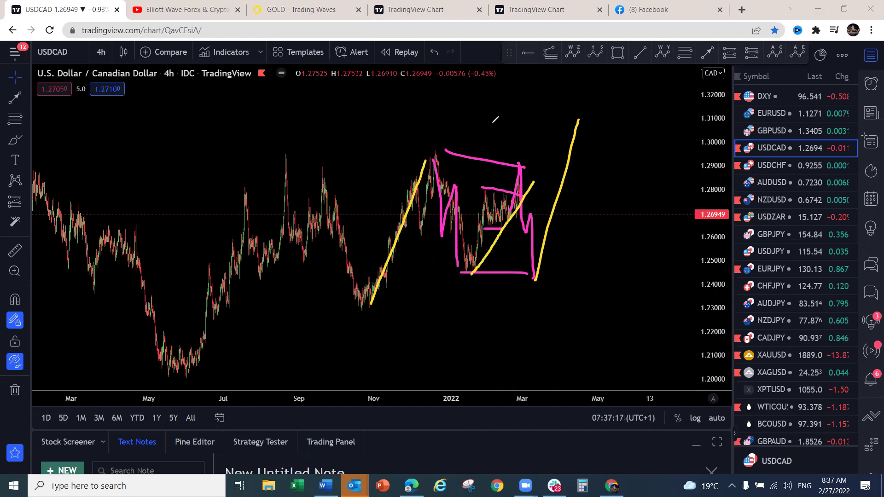
key(ctrl+z)
Draw a blue rising support line and a drop to about 1.243, write W above the December high and letters at the other projected turns, then clear everything
mouse_move(469, 273)
mouse_down()
mouse_move(536, 187)
mouse_move(521, 203)
mouse_move(532, 278)
mouse_up()
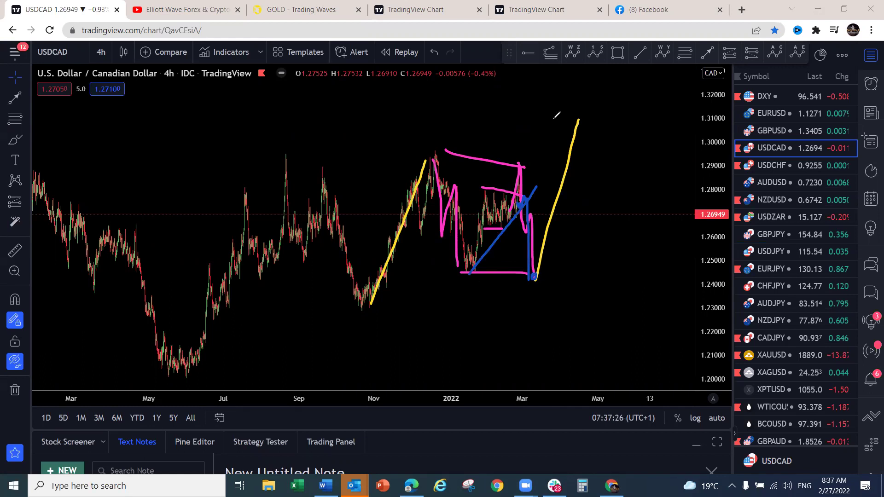
mouse_move(428, 129)
mouse_down()
mouse_move(437, 134)
mouse_move(442, 113)
mouse_up()
drag(512, 288, 533, 291)
drag(525, 289, 524, 308)
mouse_move(587, 87)
mouse_down()
mouse_move(597, 103)
mouse_move(614, 86)
mouse_up()
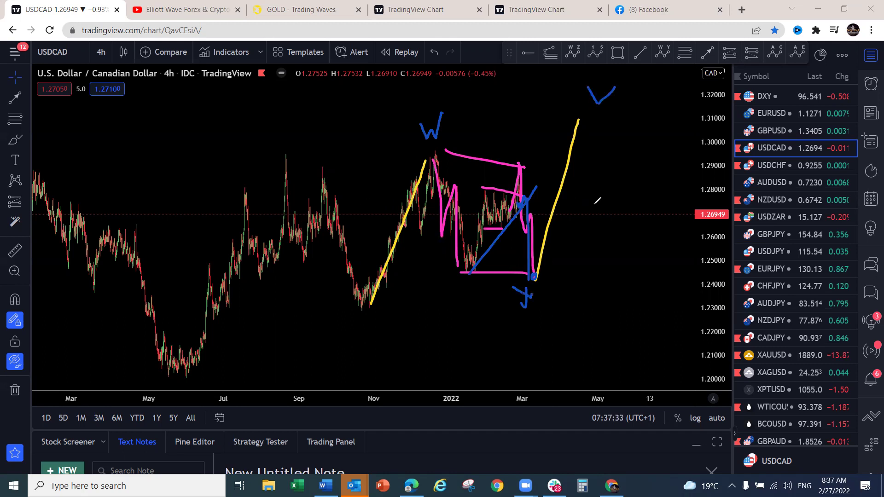
key(Escape)
Switch to USDCHF and mark the February range in yellow, replacing descending channel lines with lines near 0.929 and 0.917
click(781, 160)
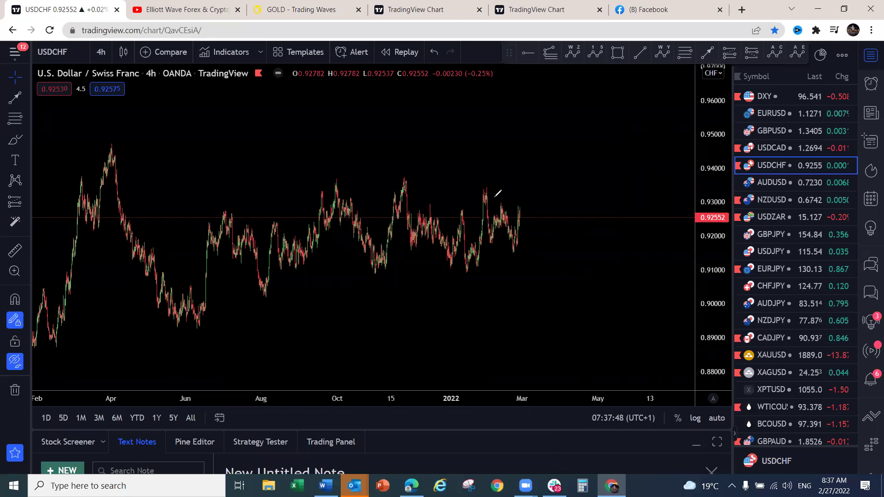
mouse_move(489, 189)
mouse_down()
mouse_move(508, 212)
mouse_move(510, 248)
mouse_up()
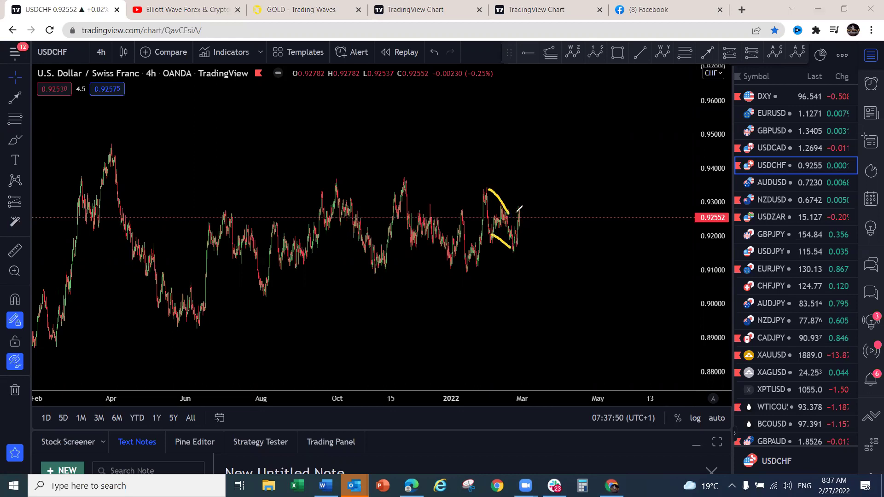
drag(523, 210, 524, 165)
drag(500, 206, 525, 206)
drag(496, 240, 515, 245)
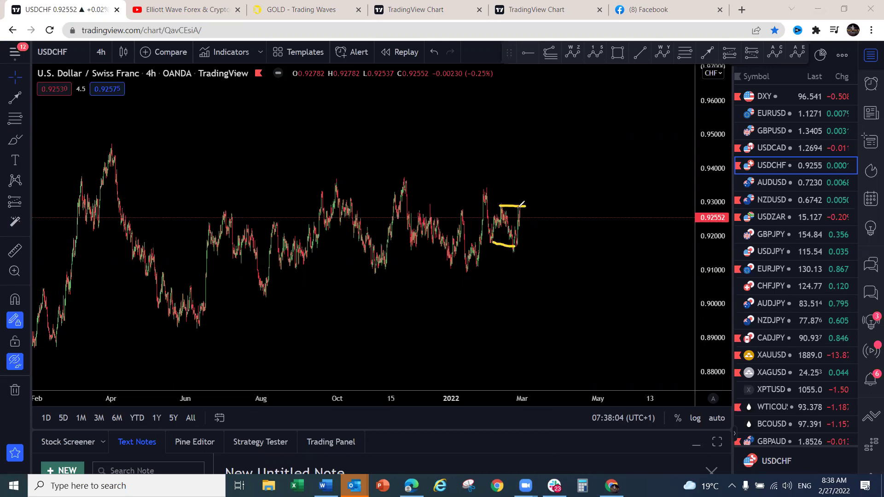
Sketch a yellow USDCHF drop to about 0.911 and rebound to about 0.931, undo it, and sketch the projected swings again from the late-January high
mouse_move(519, 207)
mouse_down()
mouse_move(531, 266)
mouse_move(548, 203)
mouse_up()
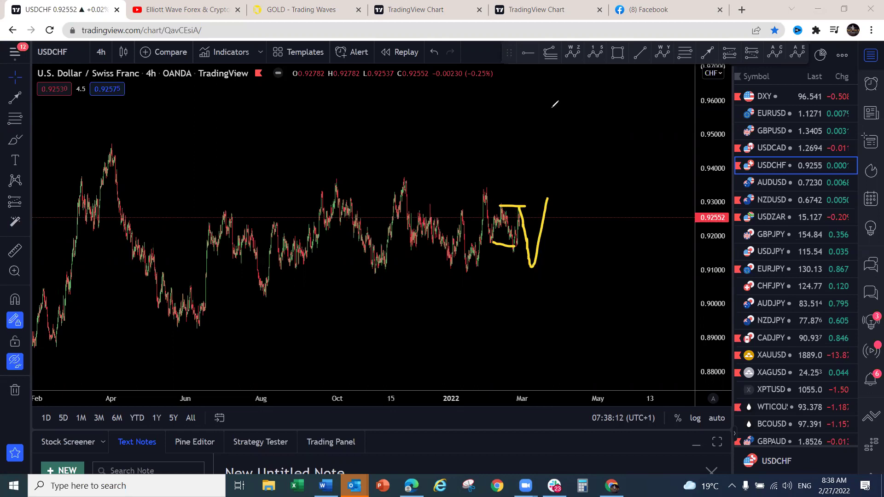
key(ctrl+z)
key(ctrl+z)
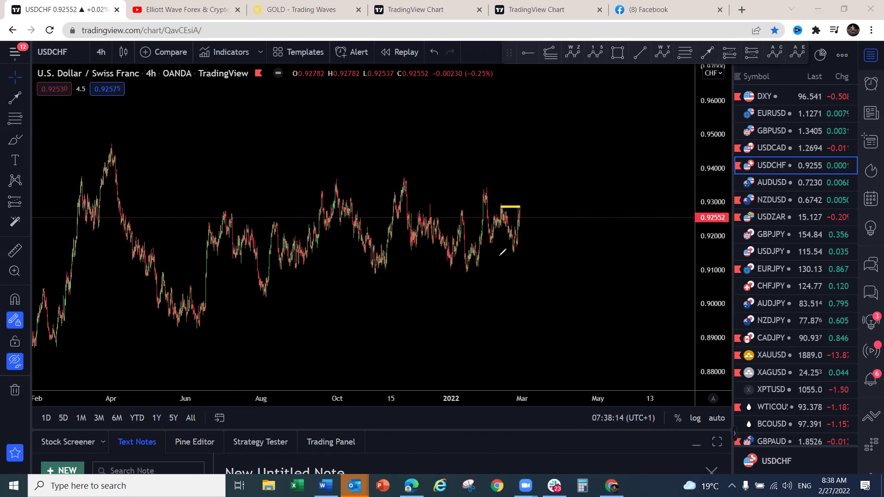
key(ctrl+y)
mouse_move(486, 196)
mouse_down()
mouse_move(519, 206)
mouse_move(533, 272)
mouse_move(549, 187)
mouse_up()
drag(535, 272, 536, 269)
Switch to AUDUSD, sketch the December-to-January advance to about 0.733 and the drop to about 0.697 in yellow, and clear the strokes
click(780, 184)
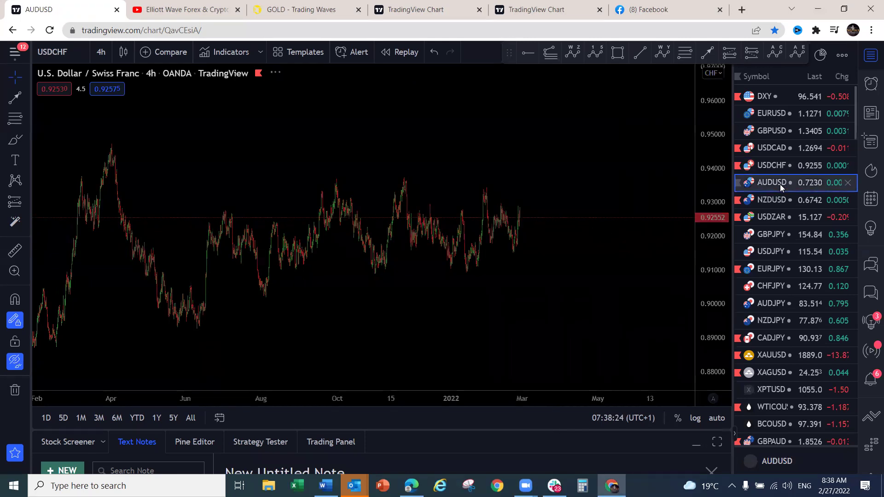
drag(705, 119, 645, 277)
scroll(545, 290, up, 2)
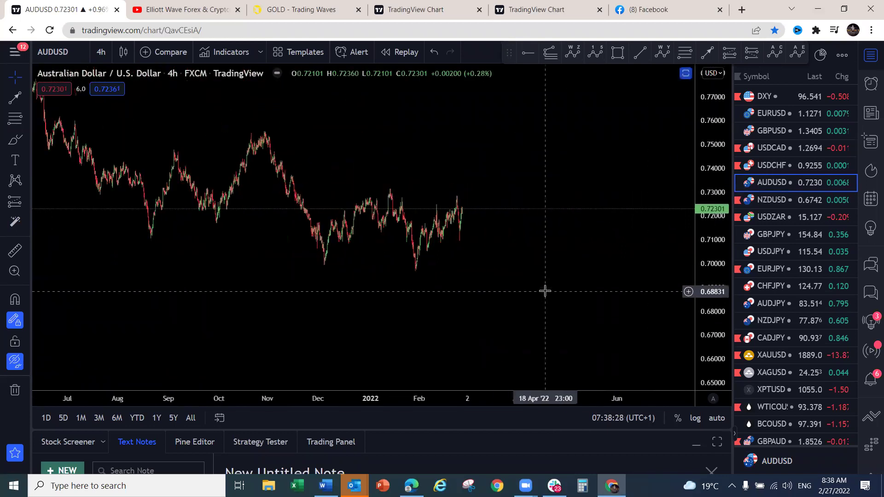
scroll(391, 134, down, 3)
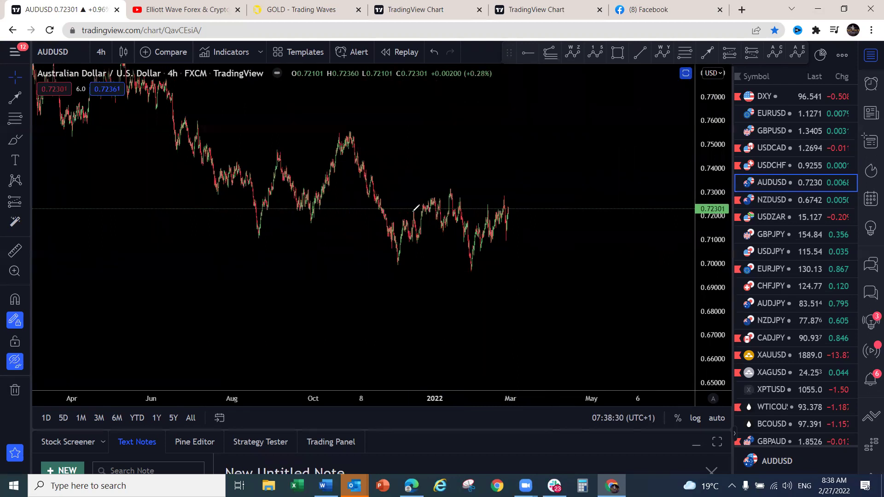
drag(411, 212, 423, 199)
drag(418, 245, 433, 233)
mouse_move(390, 269)
mouse_down()
mouse_move(420, 219)
mouse_move(437, 225)
mouse_move(449, 184)
mouse_move(469, 272)
mouse_up()
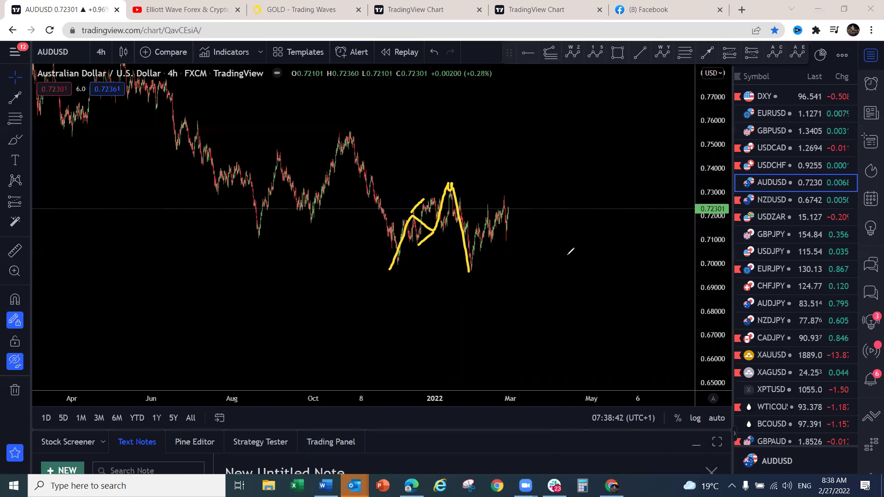
key(ctrl+z)
Redraw the AUDUSD advance from the December low to about 0.73 in yellow, with boundary lines around its mid-December-to-January consolidation
scroll(689, 310, up, 5)
drag(365, 292, 583, 290)
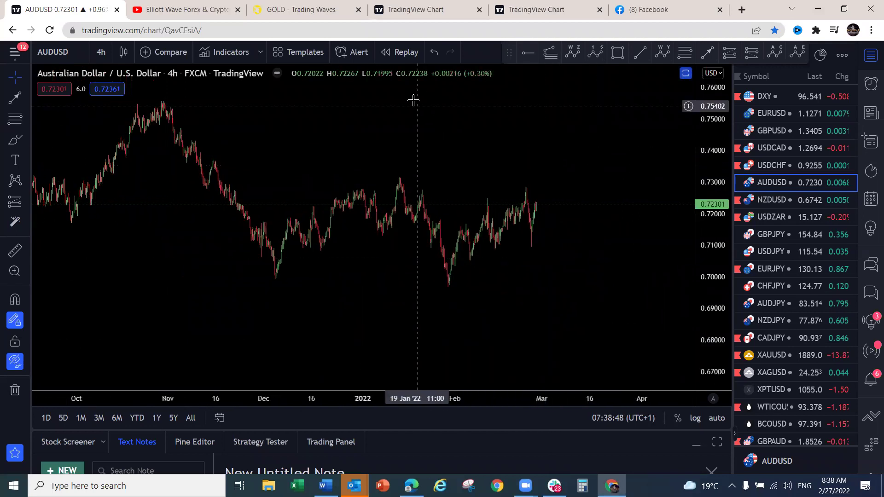
drag(325, 249, 374, 229)
drag(321, 207, 352, 196)
mouse_move(276, 277)
mouse_down()
mouse_move(328, 213)
mouse_move(376, 229)
mouse_move(395, 180)
mouse_up()
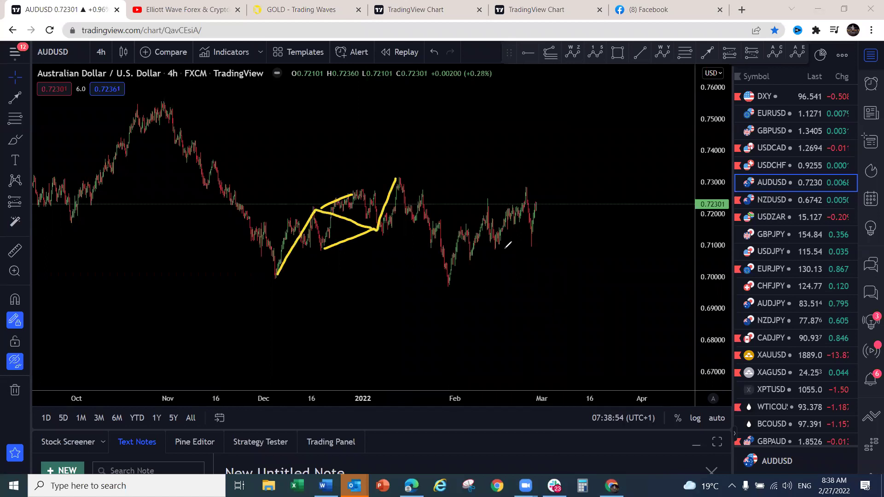
Mark the AUDUSD February range in yellow, sketch a projected rise to about 0.738 and pullback, and trace the range's inner zigzag in pink
drag(496, 247, 538, 247)
drag(488, 197, 515, 186)
key(ctrl+z)
drag(493, 201, 526, 189)
mouse_move(448, 291)
mouse_down()
mouse_move(479, 202)
mouse_move(516, 234)
mouse_move(536, 235)
mouse_move(555, 155)
mouse_move(572, 197)
mouse_up()
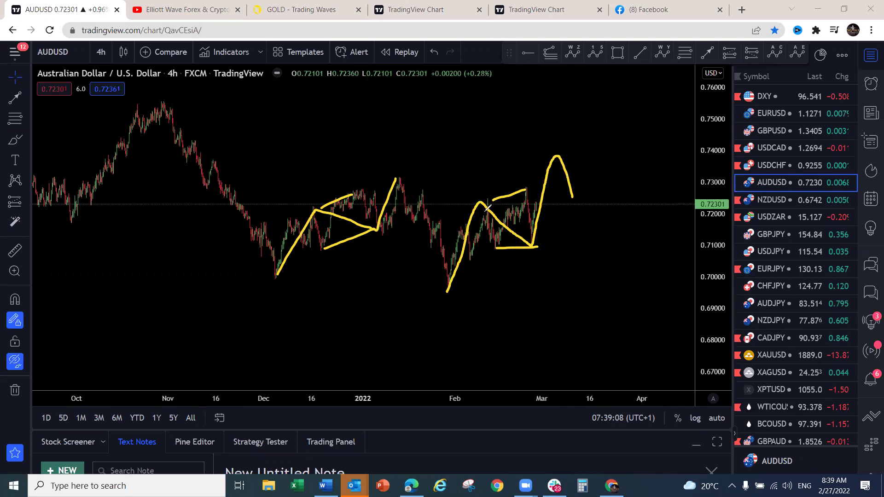
mouse_move(486, 201)
mouse_down()
mouse_move(524, 196)
mouse_move(534, 250)
mouse_up()
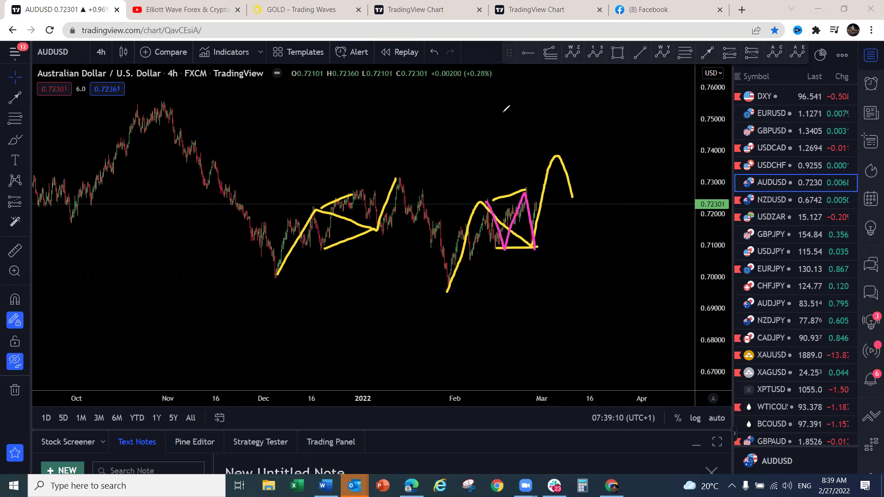
Label the turns of the February AUDUSD advance and its projected high W, X and Y in yellow
mouse_move(471, 180)
mouse_down()
mouse_move(475, 190)
mouse_move(485, 183)
mouse_up()
drag(532, 261, 533, 271)
drag(538, 260, 542, 272)
drag(541, 124, 555, 139)
drag(560, 123, 553, 146)
Label the December-to-January AUDUSD turns W, X and Y, add a second projected rise to about 0.74, and clear all drawings
drag(296, 188, 320, 179)
drag(378, 236, 377, 252)
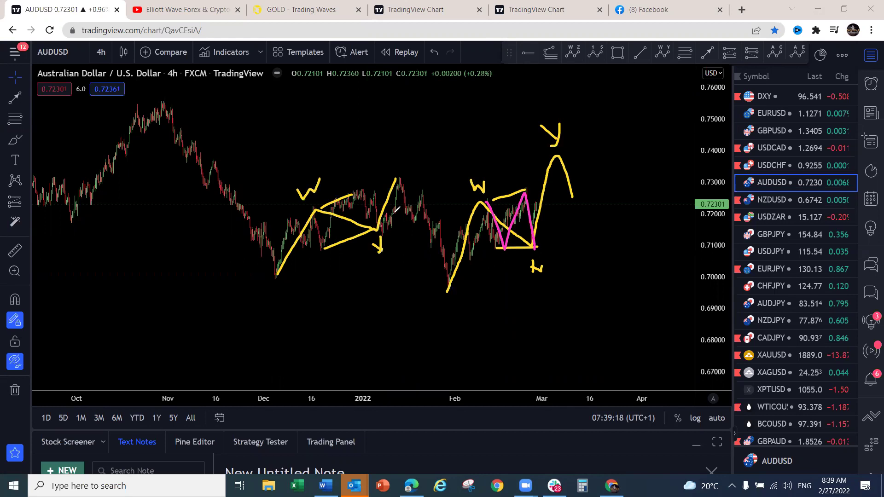
drag(390, 149, 397, 159)
drag(399, 147, 399, 171)
mouse_move(541, 203)
mouse_down()
mouse_move(548, 212)
mouse_move(545, 205)
mouse_move(541, 214)
mouse_move(550, 149)
mouse_up()
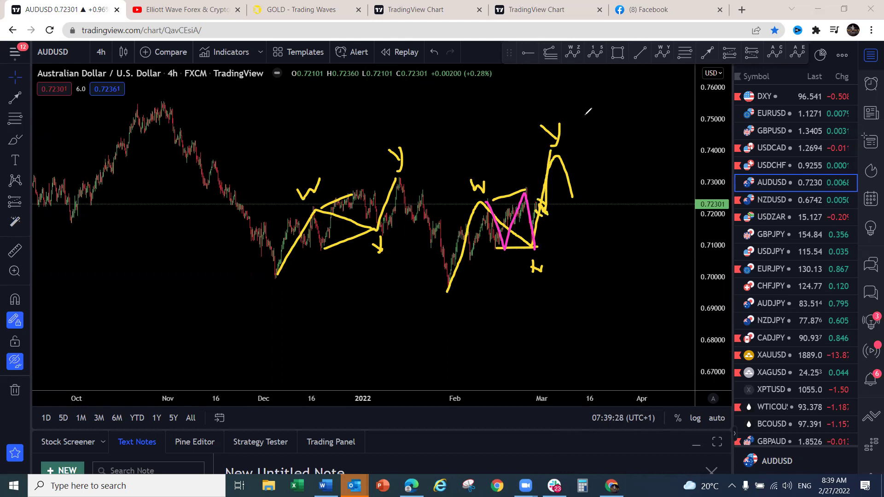
key(Escape)
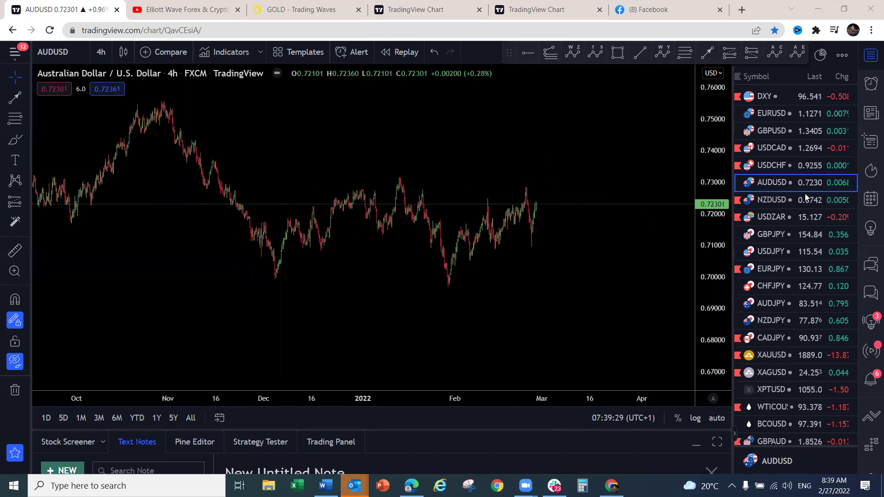
Switch to NZDUSD and mark the December-to-January range in yellow, with a zigzag through it rising to about 0.687
click(782, 201)
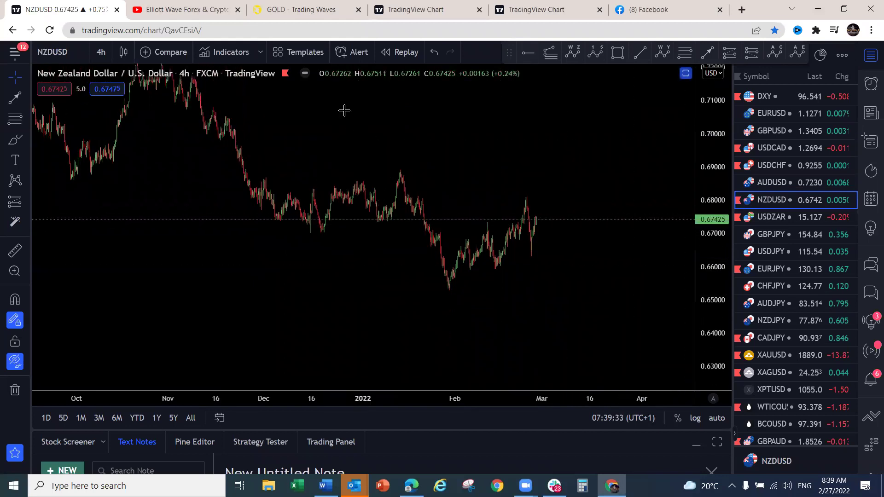
drag(333, 227, 388, 217)
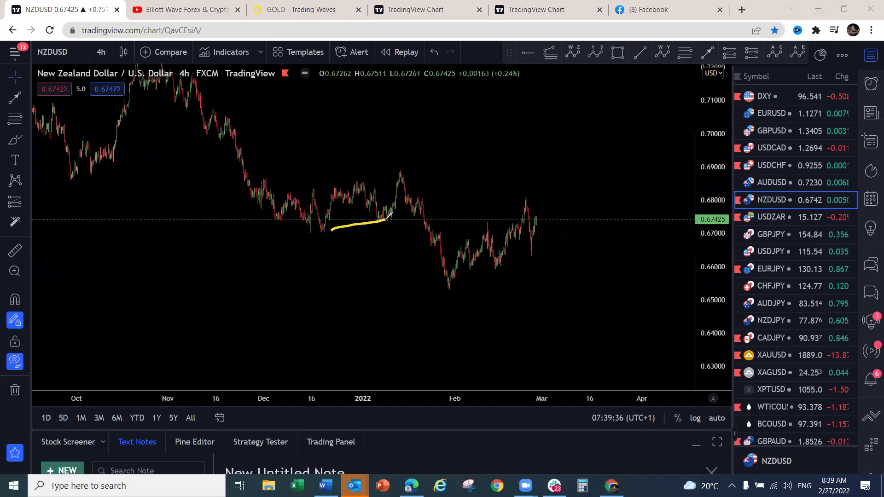
drag(321, 190, 366, 187)
mouse_move(302, 238)
mouse_down()
mouse_move(308, 211)
mouse_move(390, 178)
mouse_up()
Label the December-to-January NZDUSD swings a, b and c in yellow, undoing a horizontal line drawn near 0.659 in February
click(306, 169)
mouse_move(308, 179)
mouse_down()
mouse_move(316, 170)
mouse_move(317, 183)
mouse_up()
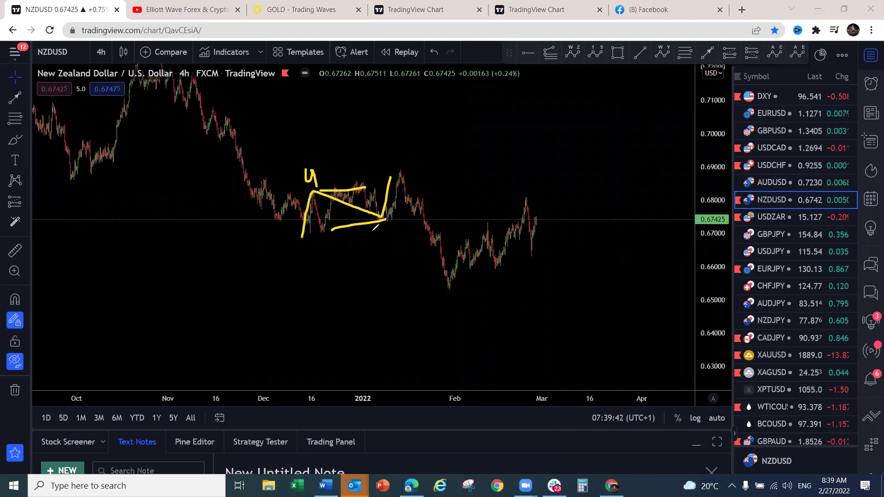
mouse_move(376, 228)
mouse_down()
mouse_move(389, 237)
mouse_move(373, 247)
mouse_up()
drag(392, 148, 405, 161)
drag(467, 270, 498, 270)
key(ctrl+z)
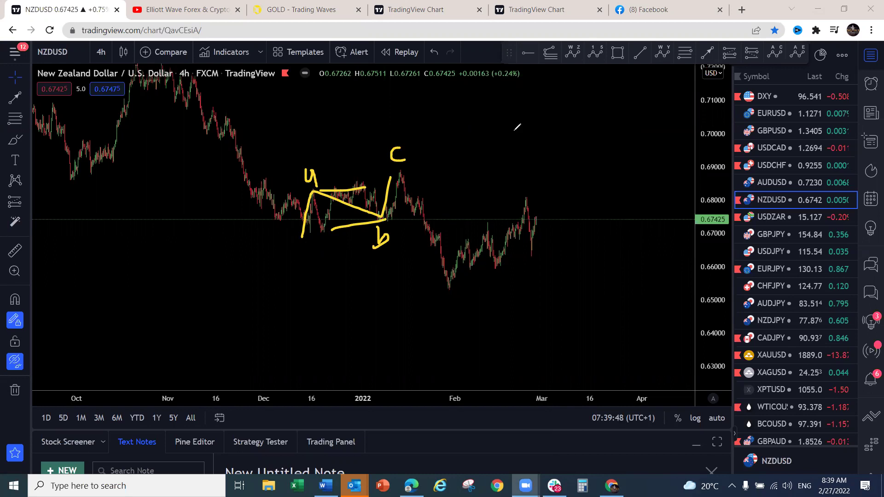
Draw the NZDUSD February advance and range boundaries, label W and X, and sketch a projected rise to about 0.69 and drop to 0.671
drag(491, 217, 515, 201)
drag(498, 272, 525, 258)
drag(447, 295, 478, 230)
mouse_move(466, 197)
mouse_down()
mouse_move(471, 205)
mouse_move(484, 197)
mouse_up()
drag(529, 265, 533, 277)
mouse_move(532, 253)
mouse_down()
mouse_move(557, 184)
mouse_move(579, 232)
mouse_up()
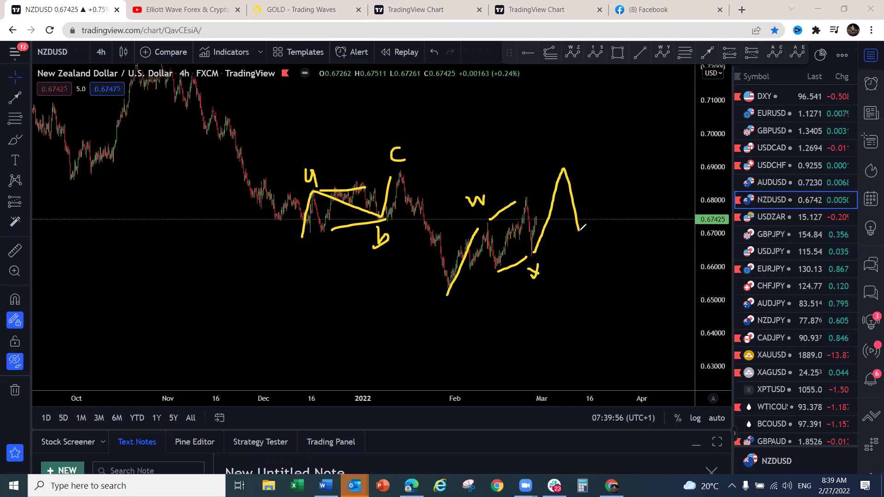
Write Y above the projected NZDUSD high, add a second rising path to about 0.688, and clear all drawings
drag(553, 135, 554, 164)
click(560, 145)
mouse_move(535, 218)
mouse_down()
mouse_move(544, 221)
mouse_move(555, 172)
mouse_up()
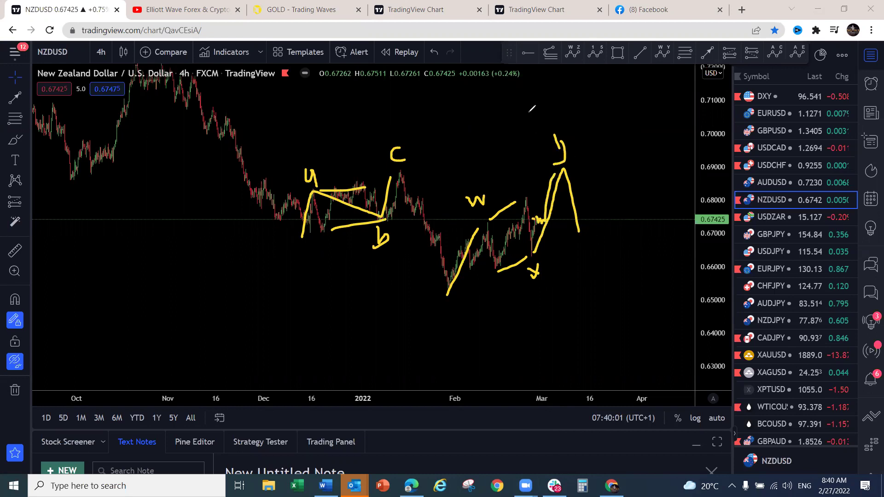
key(Escape)
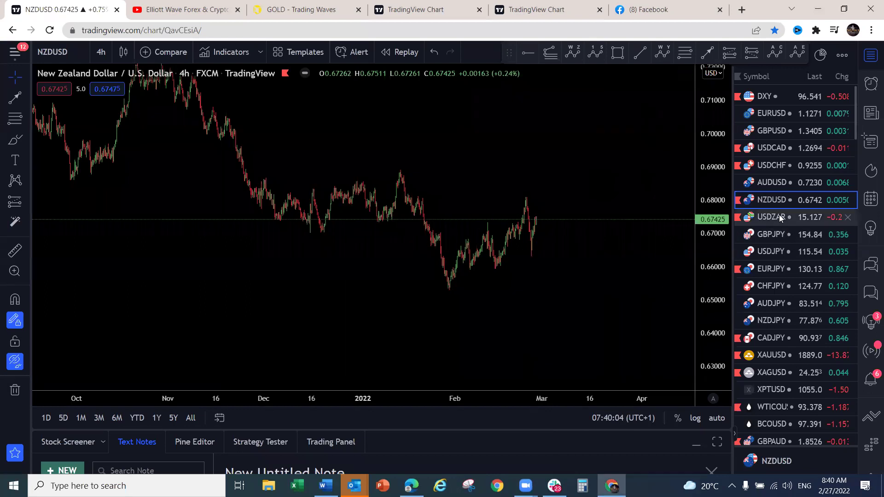
Switch to USDZAR, sketch the February rise and a projected drop to about 14.76, and replace it with falling support reaching about 14.7
click(779, 216)
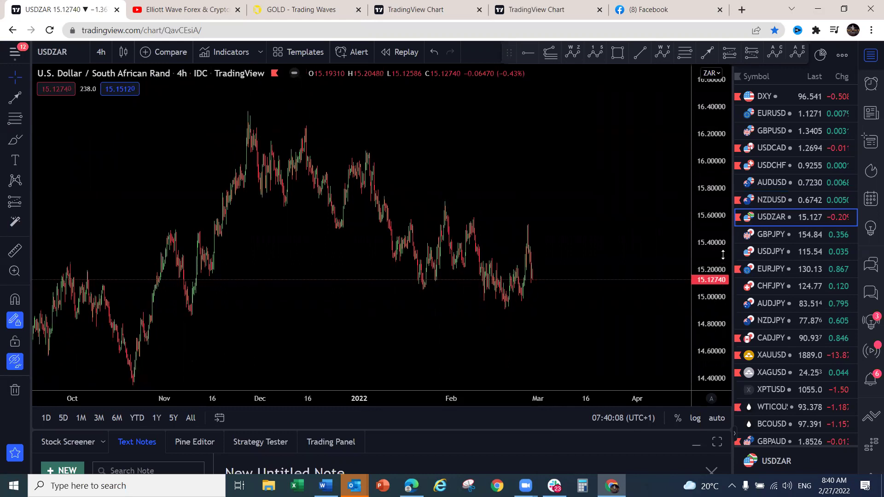
drag(608, 244, 445, 164)
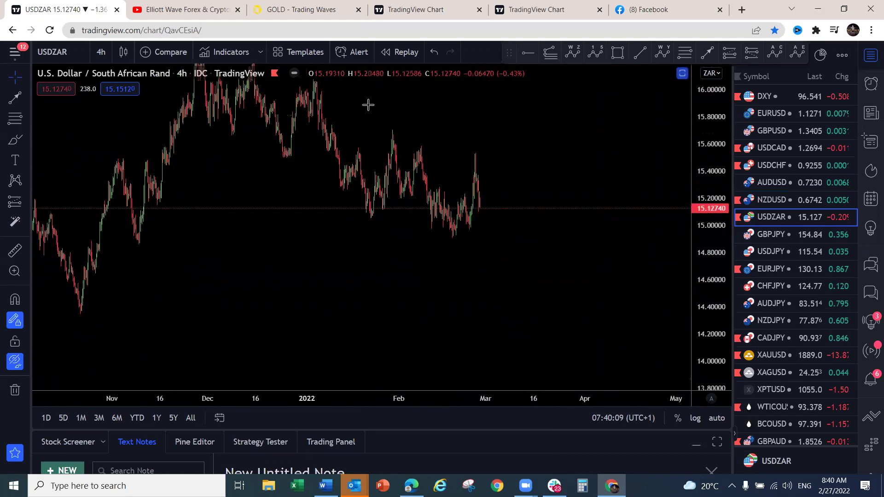
mouse_move(452, 242)
mouse_down()
mouse_move(470, 224)
mouse_move(476, 162)
mouse_up()
mouse_move(453, 244)
mouse_down()
mouse_move(491, 193)
mouse_move(468, 182)
mouse_move(476, 162)
mouse_up()
mouse_move(482, 196)
mouse_down()
mouse_move(490, 194)
mouse_move(503, 258)
mouse_up()
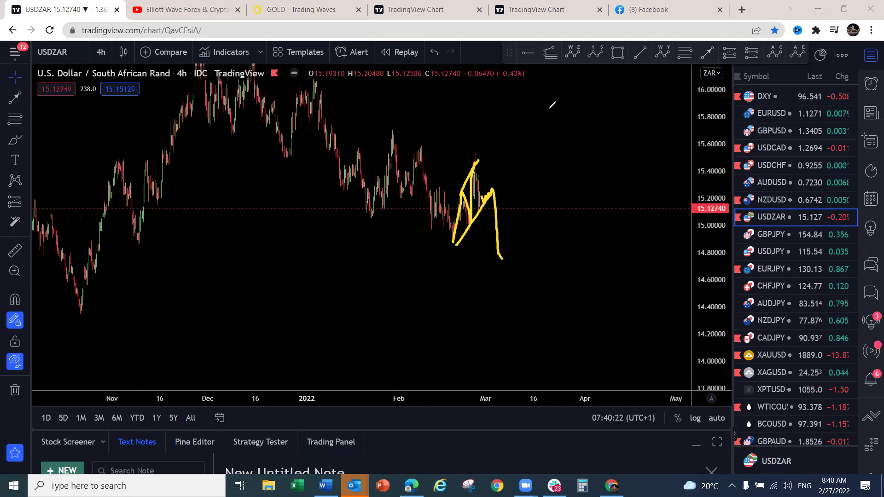
mouse_move(371, 217)
mouse_down()
mouse_move(512, 250)
mouse_move(539, 265)
mouse_up()
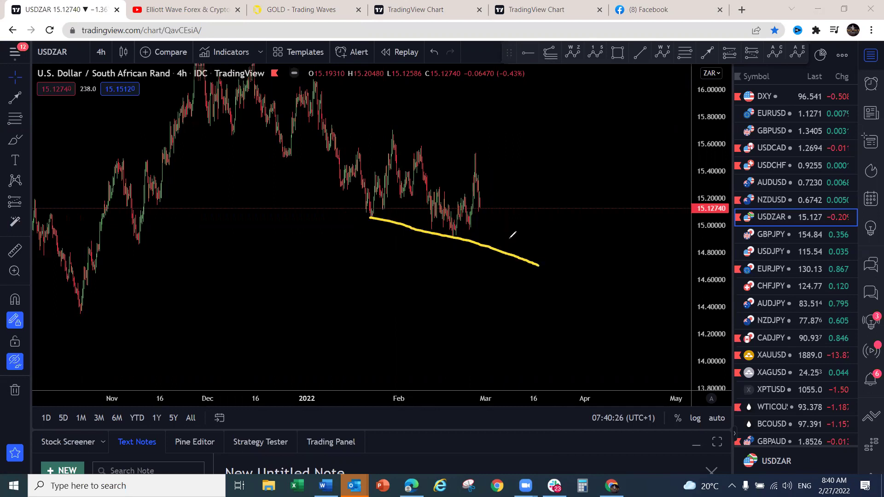
key(e)
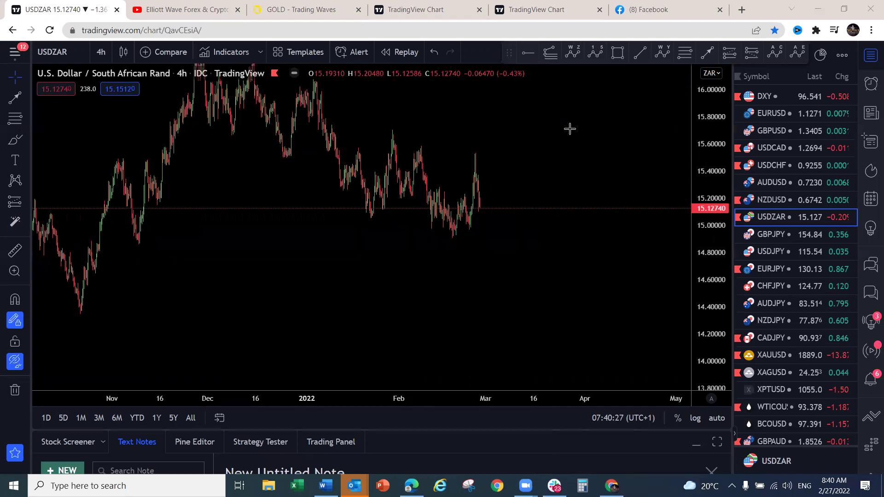
Show the RSI indicators, draw rising support under their February lows and falling support under the USDZAR price lows, and clear the drawings
key(Escape)
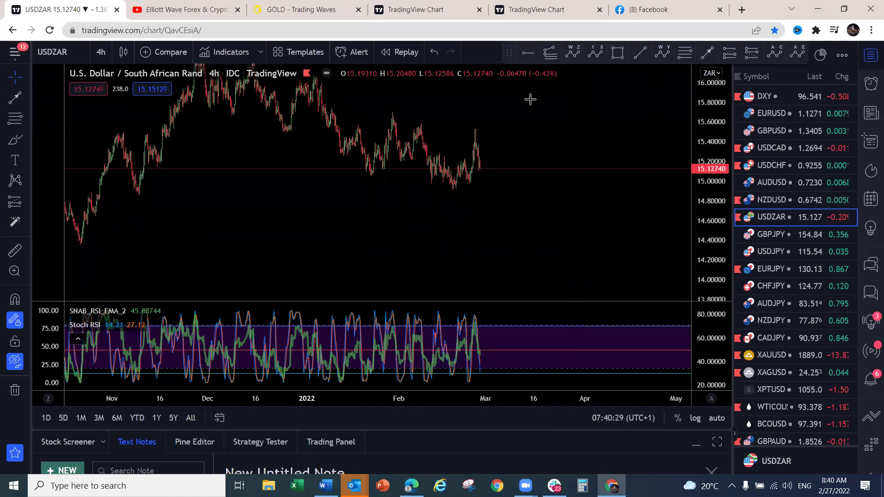
drag(428, 378, 511, 349)
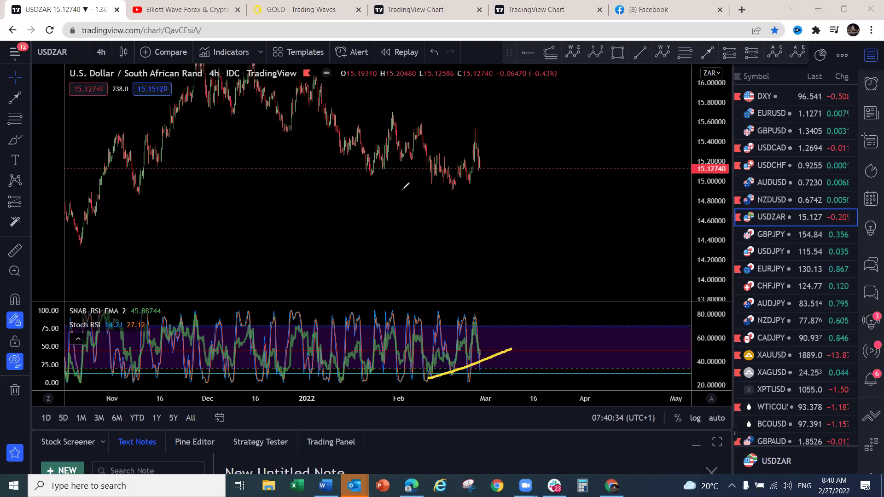
drag(372, 175, 512, 195)
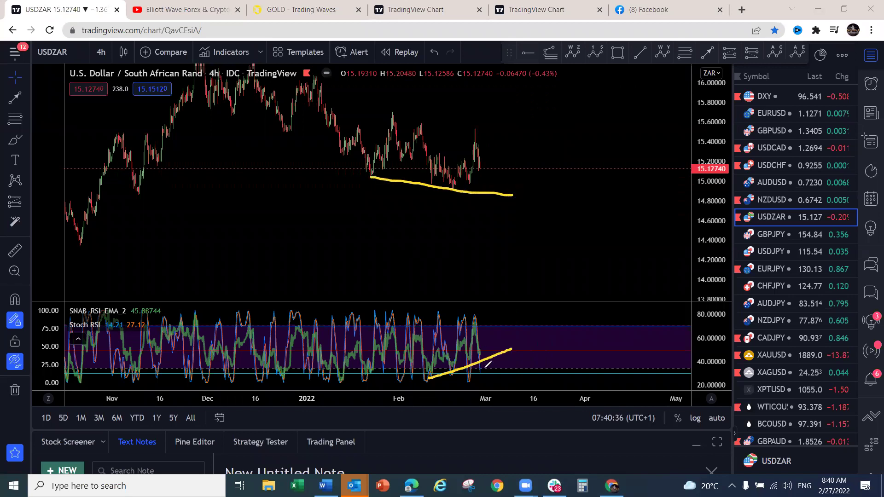
mouse_move(480, 348)
mouse_down()
mouse_move(486, 365)
mouse_move(485, 355)
mouse_up()
key(Escape)
Switch to GBPJPY and trace the February decline to about 153.3 in yellow, undoing a projected rise to about 159.6
click(780, 235)
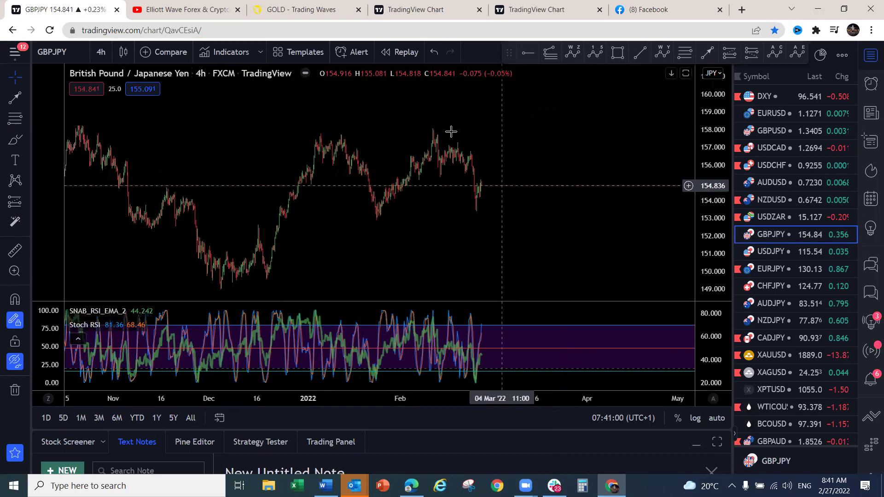
mouse_move(434, 126)
mouse_down()
mouse_move(447, 174)
mouse_move(463, 148)
mouse_move(475, 213)
mouse_up()
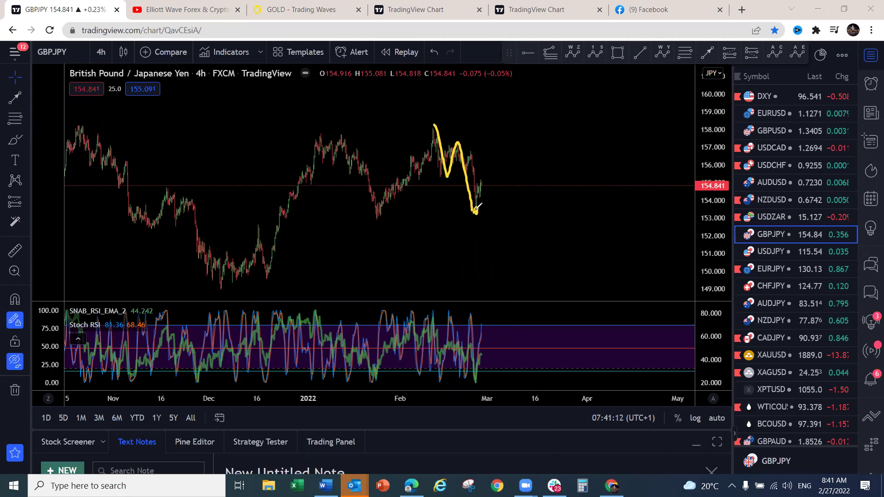
drag(475, 211, 520, 101)
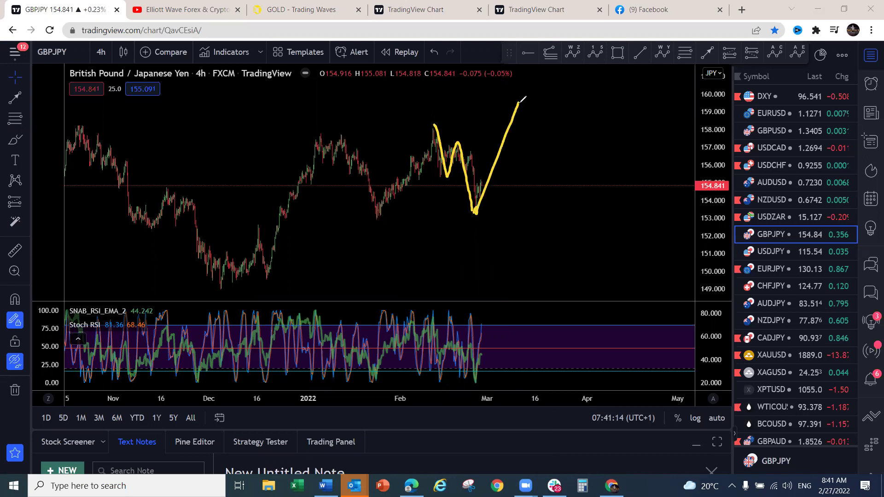
key(ctrl+z)
Sketch a GBPJPY rebound to about 156 and a drop to about 152.4 in yellow, and clear all drawings
drag(475, 211, 491, 165)
mouse_move(474, 211)
mouse_down()
mouse_move(492, 164)
mouse_move(492, 228)
mouse_up()
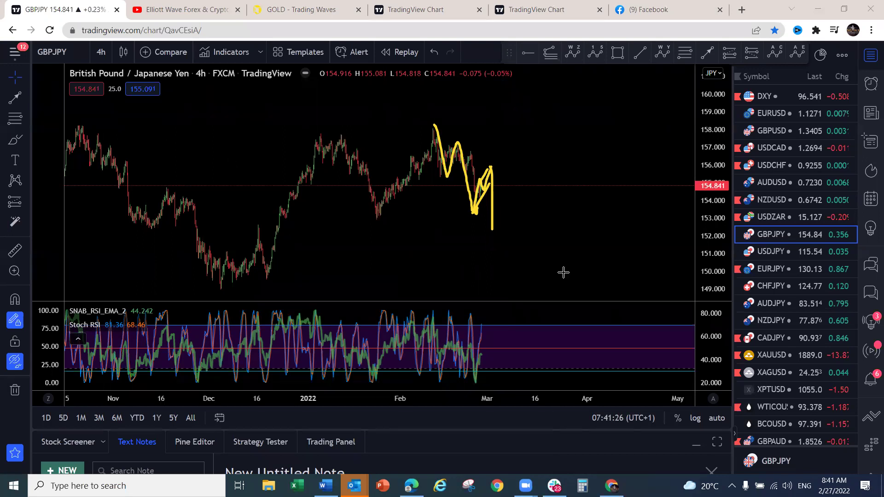
key(Escape)
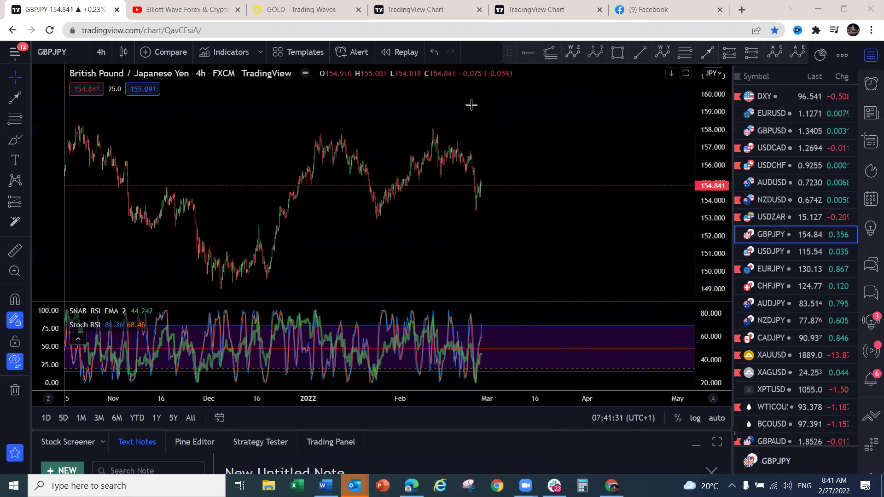
Sketch a brief GBPJPY bounce and drop to about 152.5, and draw horizontal support near 152.8 with rising trend lines beneath the January-to-February advance
mouse_move(477, 209)
mouse_down()
mouse_move(484, 182)
mouse_move(491, 227)
mouse_up()
drag(381, 214, 497, 222)
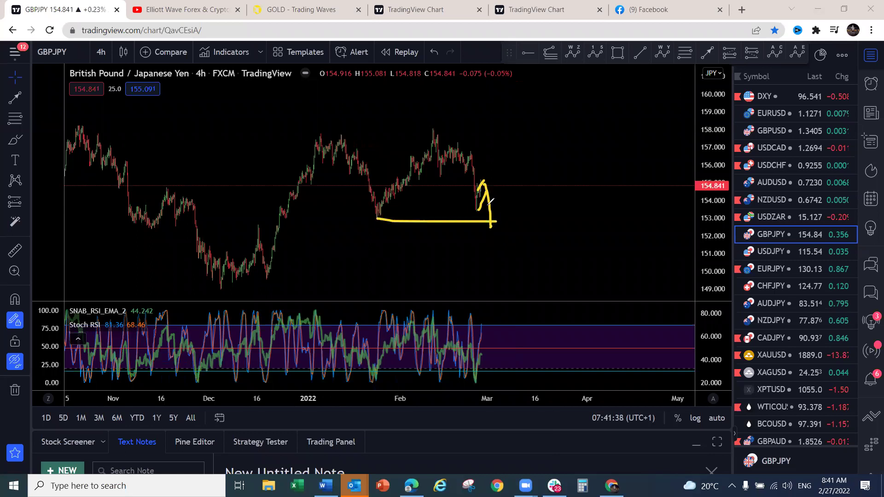
drag(378, 217, 459, 137)
drag(436, 177, 463, 154)
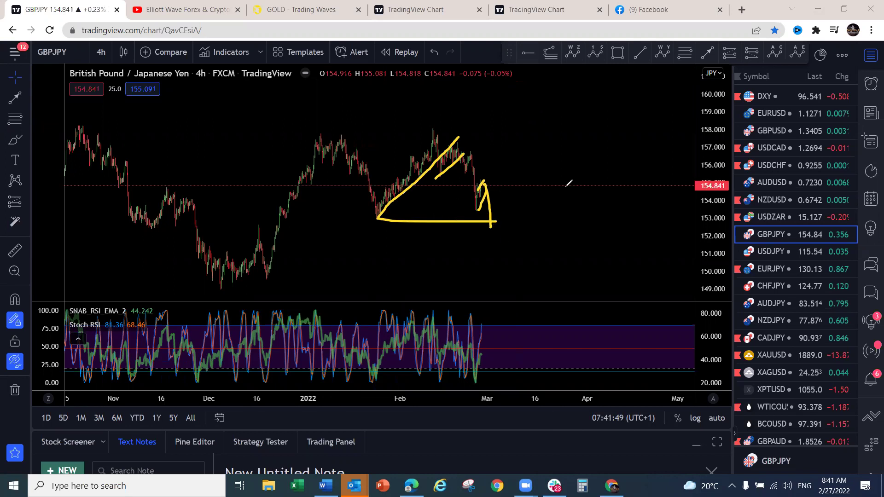
Switch to USDJPY and set the chart to the daily timeframe
click(773, 255)
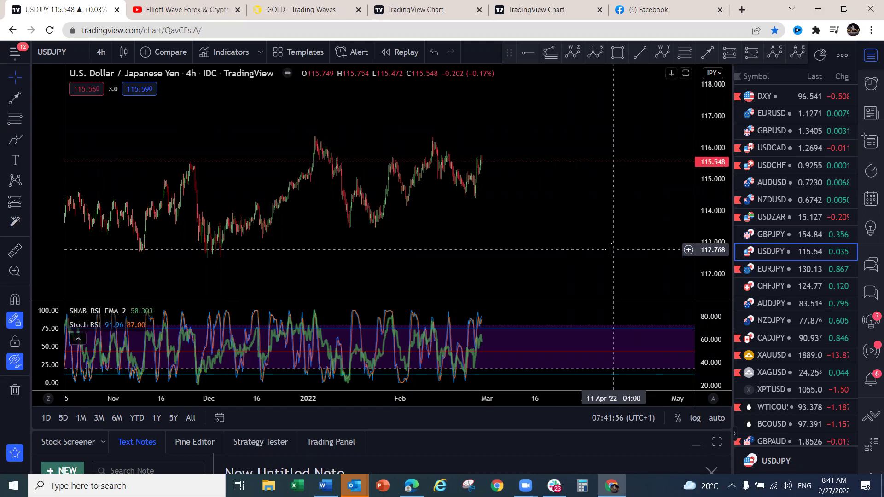
click(104, 58)
click(103, 370)
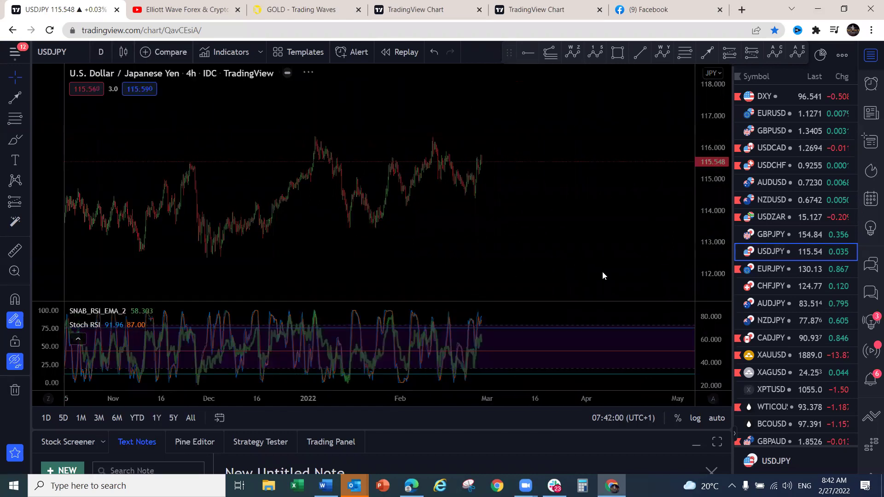
Sketch a falling channel around USDJPY's February pullback on the daily chart, with a projected rise to about 116.5, and clear the sketch
scroll(639, 248, up, 3)
drag(205, 252, 582, 260)
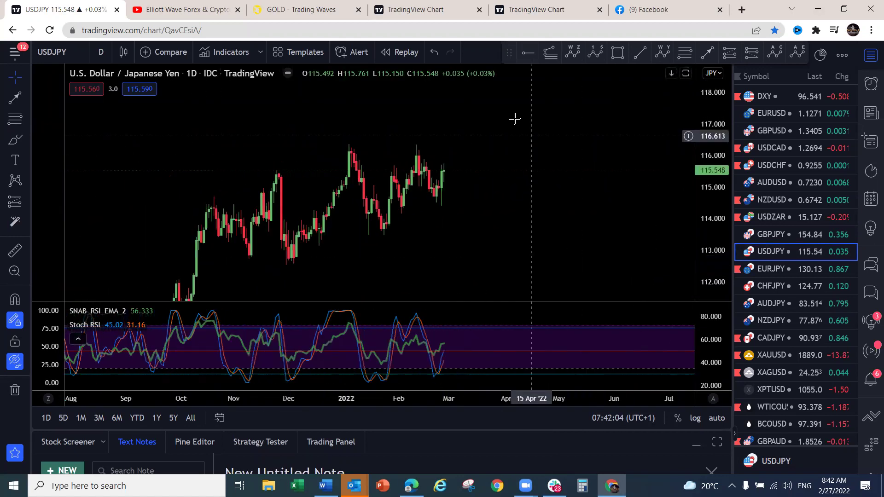
drag(416, 146, 442, 184)
drag(415, 183, 434, 203)
mouse_move(443, 173)
mouse_down()
mouse_move(443, 164)
mouse_move(453, 174)
mouse_move(462, 138)
mouse_up()
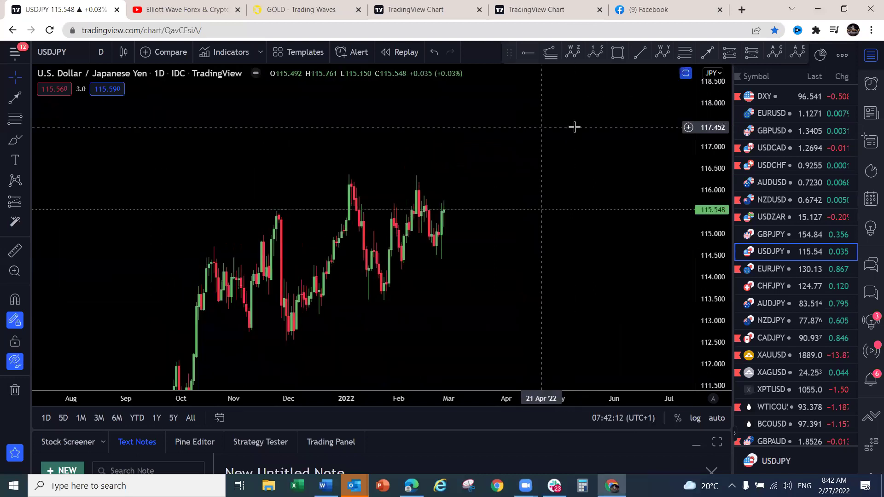
Set USDJPY to the 4-hour timeframe, sketch a projected rise to about 116.8 in yellow, and undo that sketch
click(101, 52)
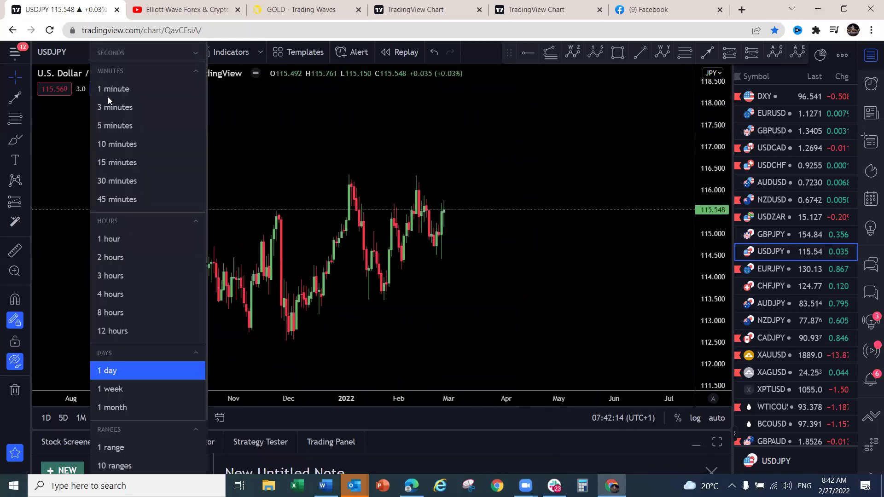
click(138, 294)
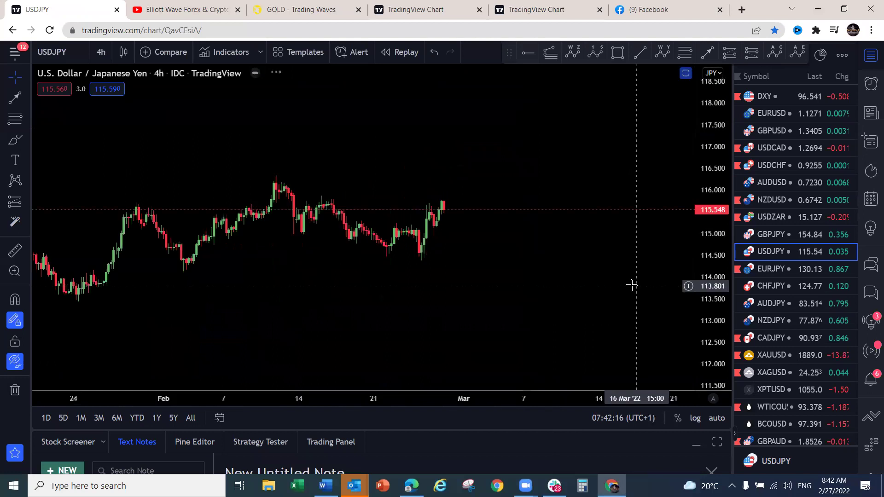
scroll(654, 281, down, 3)
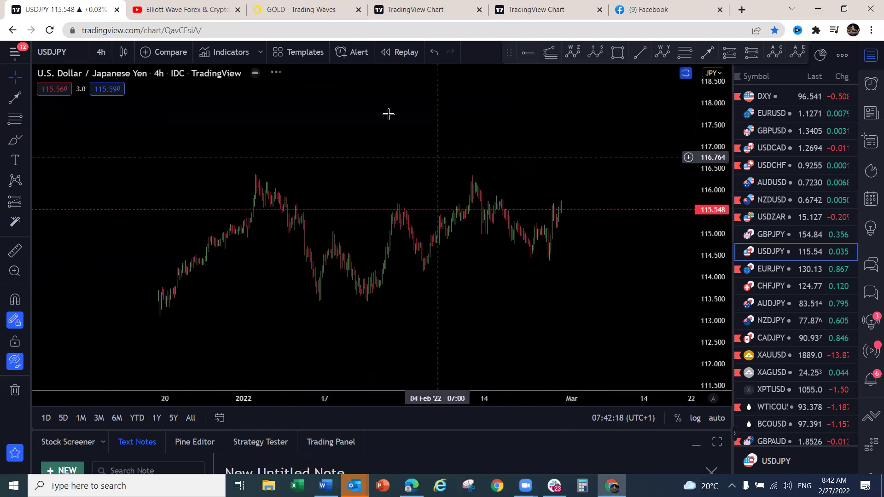
mouse_move(561, 199)
mouse_down()
mouse_move(566, 208)
mouse_move(578, 156)
mouse_up()
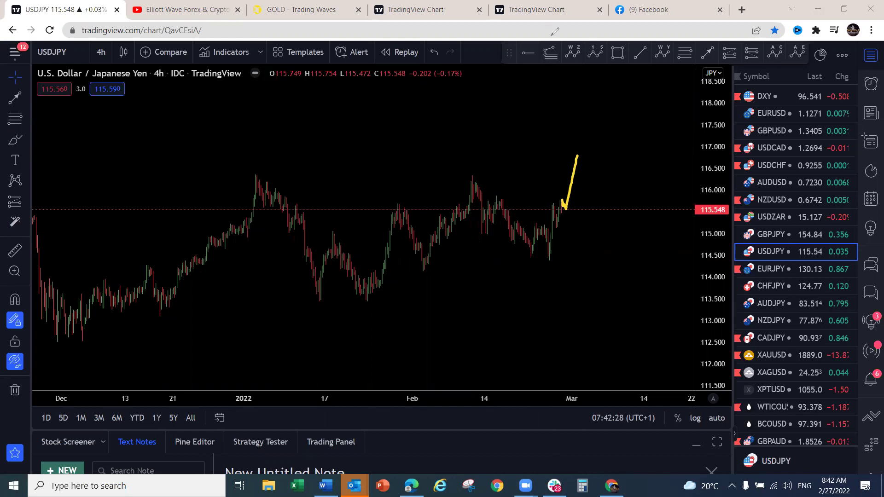
key(ctrl+z)
Trace USDJPY's late-February rebound between rising yellow lines, sketch a drop to about 113.8 with a bounce to about 115.1, and clear the drawings
scroll(588, 280, up, 4)
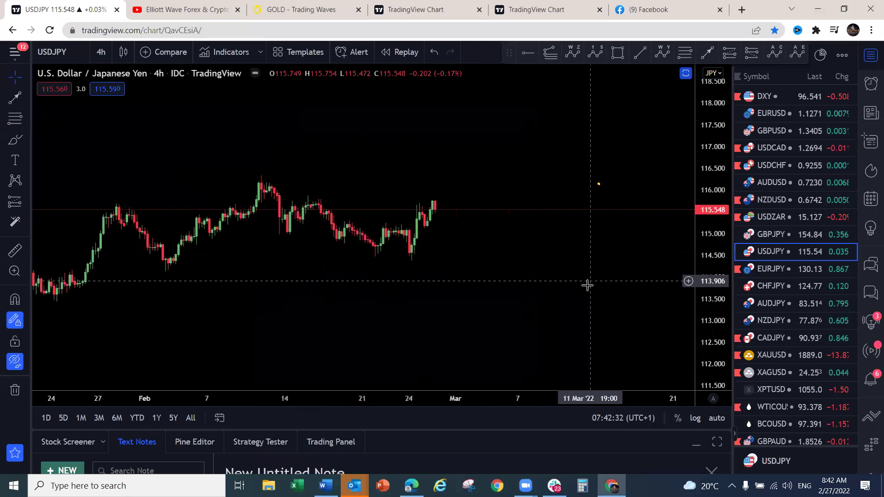
scroll(585, 287, down, 1)
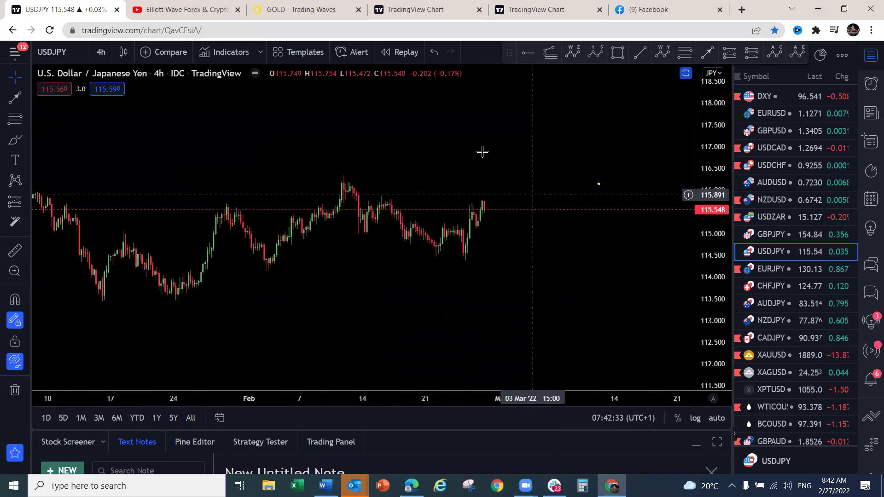
mouse_move(452, 217)
mouse_down()
mouse_move(465, 252)
mouse_move(482, 201)
mouse_move(448, 223)
mouse_up()
drag(451, 268, 481, 256)
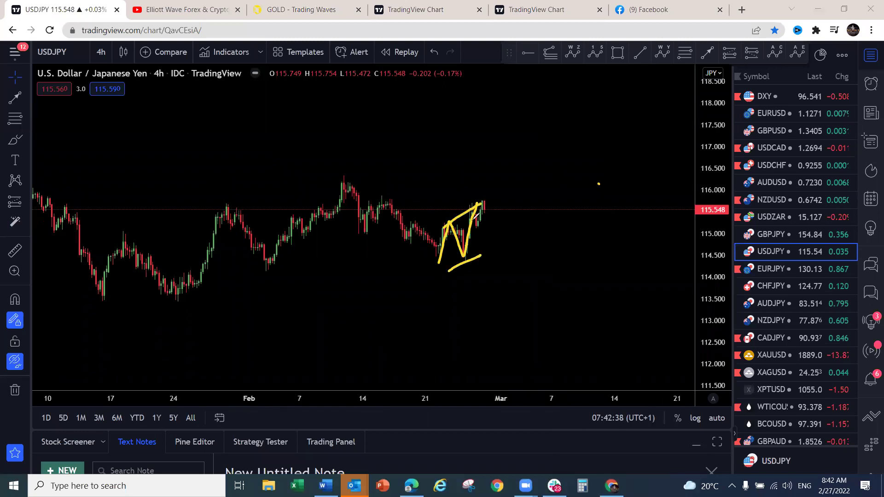
mouse_move(485, 208)
mouse_down()
mouse_move(499, 270)
mouse_move(520, 227)
mouse_up()
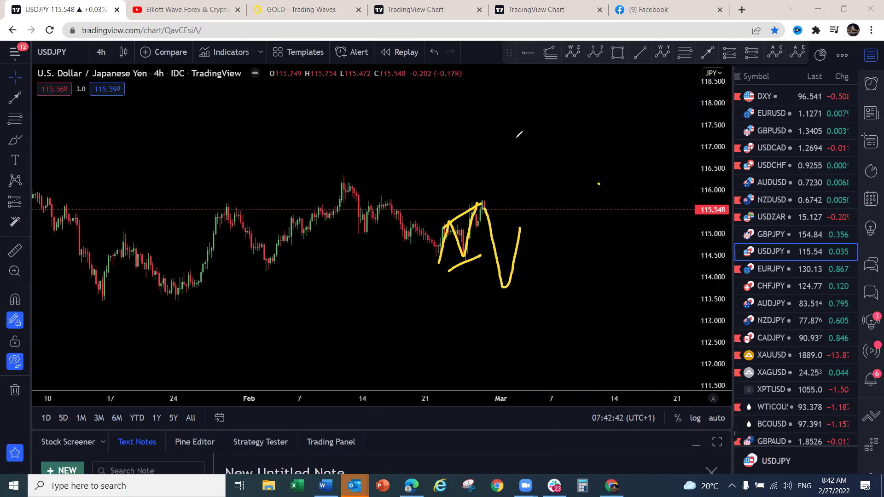
key(Escape)
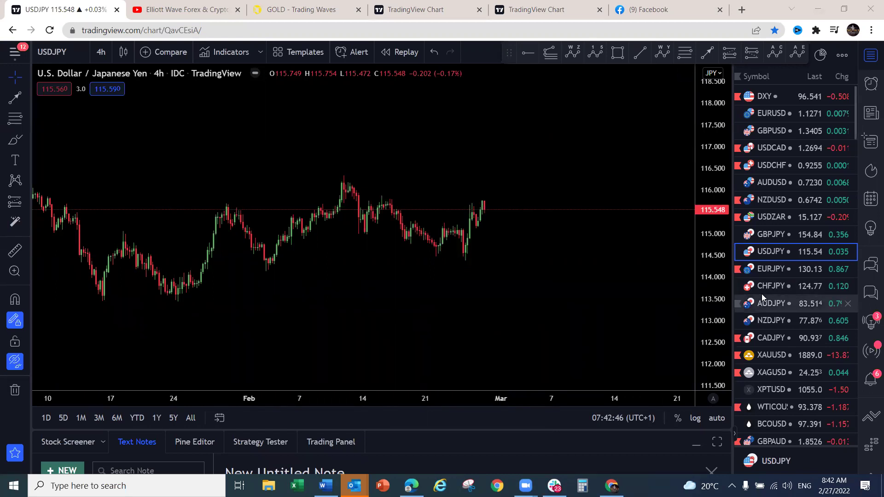
Switch to EURJPY, circle the February high near 133 and trace the zigzag advance from the December low in yellow
click(764, 272)
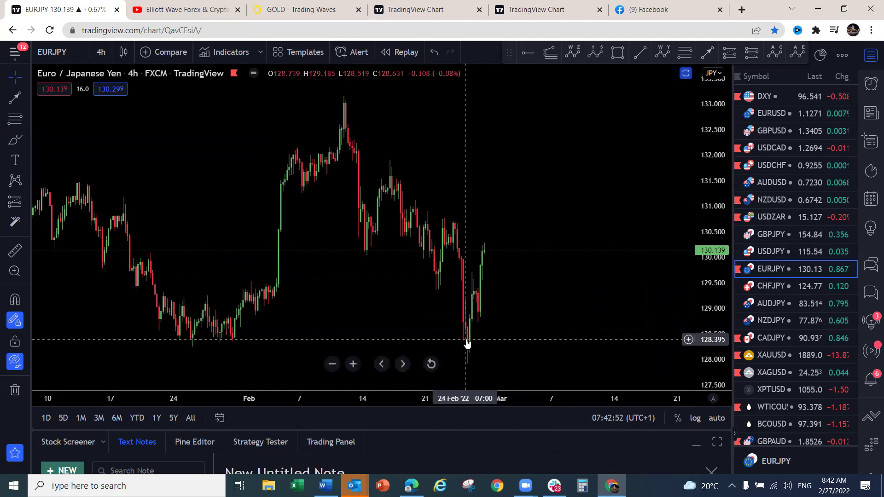
scroll(466, 343, down, 5)
drag(706, 118, 705, 198)
scroll(618, 318, down, 5)
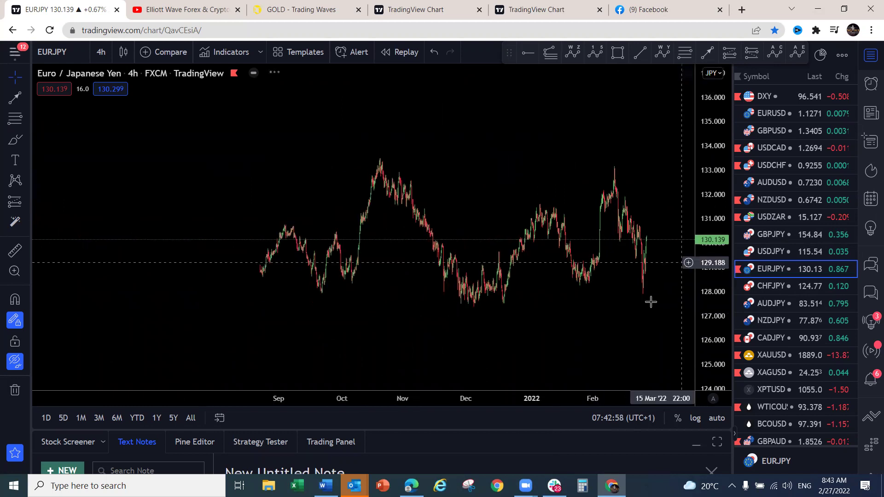
scroll(642, 316, down, 5)
drag(581, 335, 470, 332)
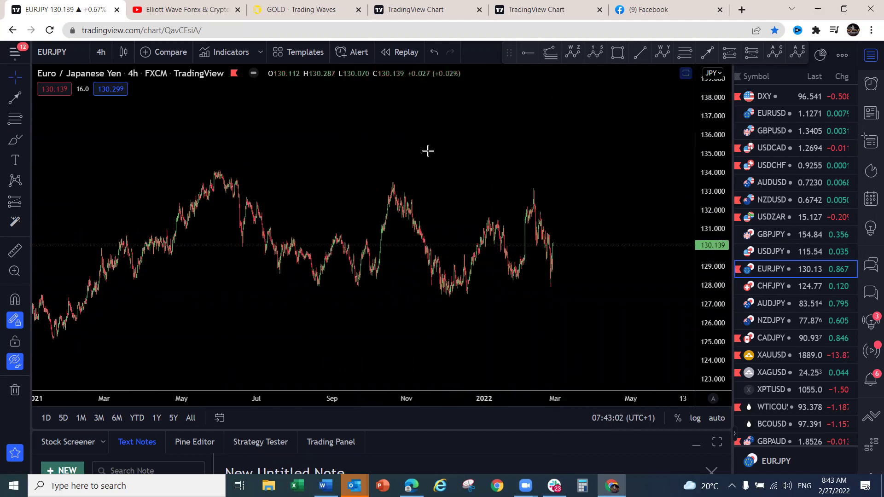
scroll(569, 261, up, 3)
scroll(570, 263, down, 2)
drag(535, 190, 533, 194)
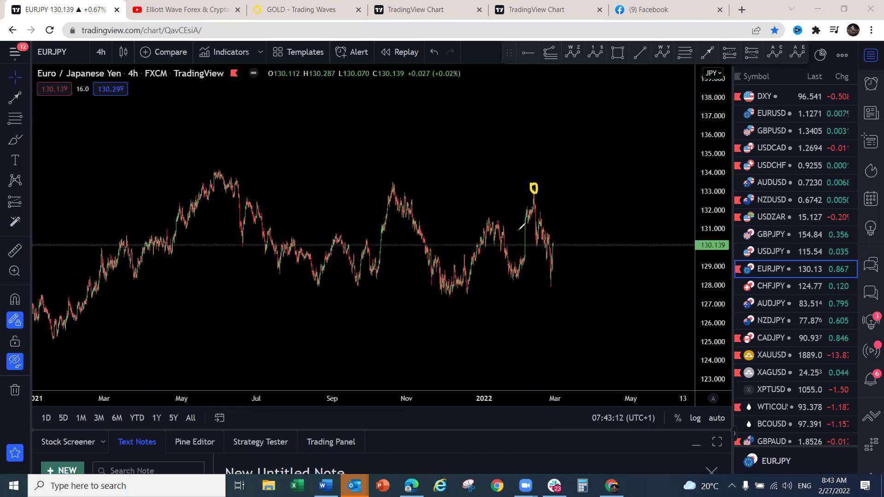
mouse_move(458, 292)
mouse_down()
mouse_move(487, 224)
mouse_move(525, 212)
mouse_move(526, 197)
mouse_up()
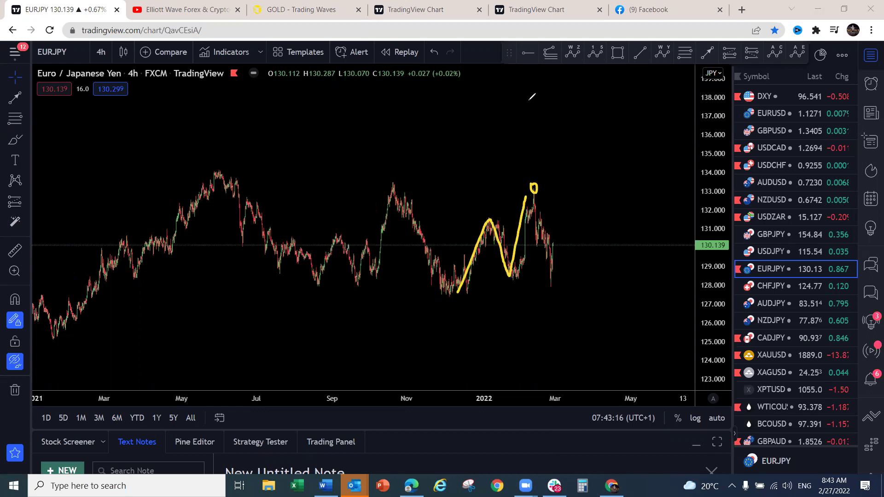
Trace EURJPY's October-to-December and February declines in magenta, and the rally into October and a projected rise to about 133.3 in red
mouse_move(387, 182)
mouse_down()
mouse_move(434, 233)
mouse_move(449, 297)
mouse_up()
drag(529, 189, 554, 286)
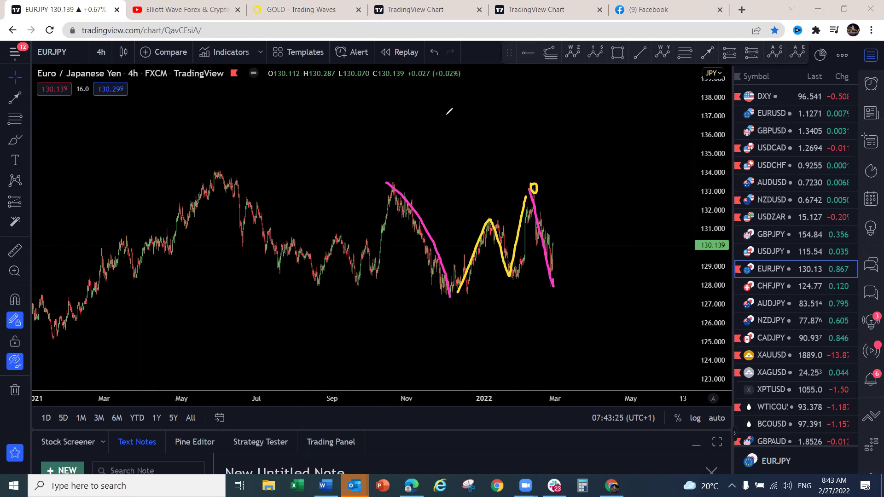
drag(341, 299, 389, 189)
drag(550, 279, 575, 184)
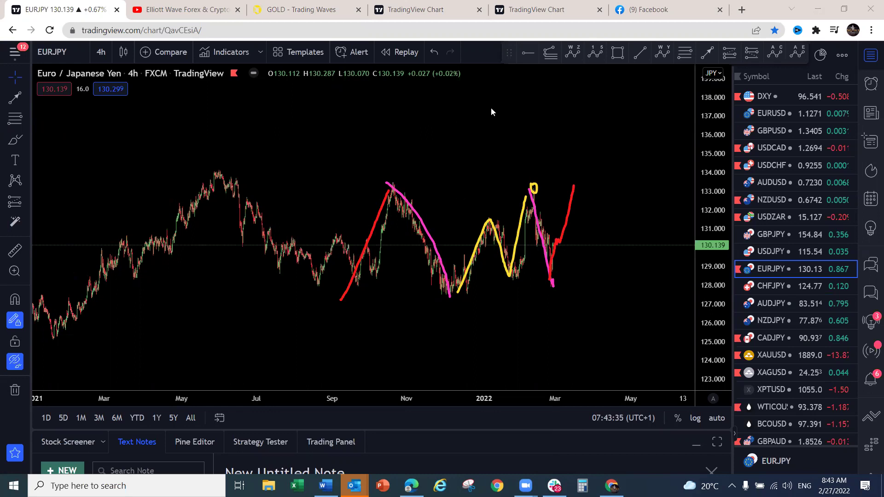
Frame the EURJPY range with horizontal magenta lines near 133.4 and 127.8, and label the larger swings W, X and Y in red
drag(405, 183, 502, 183)
drag(472, 291, 552, 287)
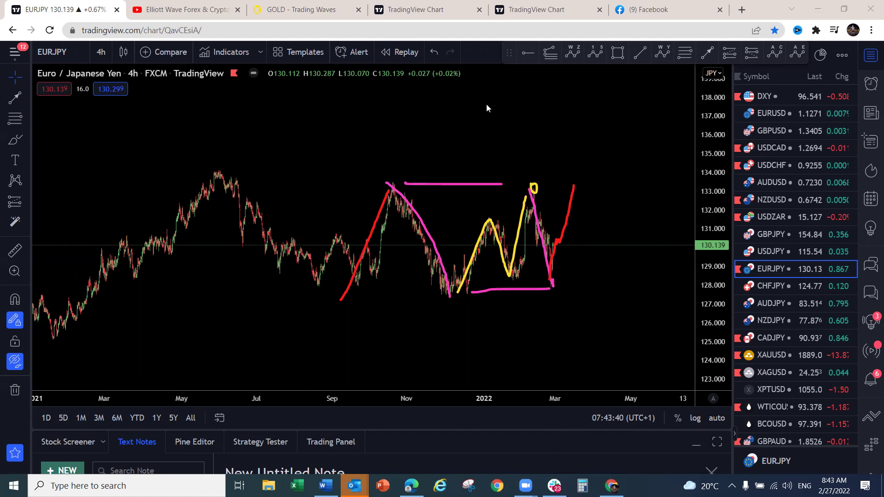
mouse_move(374, 152)
mouse_down()
mouse_move(393, 172)
mouse_move(398, 154)
mouse_up()
mouse_move(557, 292)
mouse_down()
mouse_move(551, 323)
mouse_move(560, 316)
mouse_up()
mouse_move(576, 136)
mouse_down()
mouse_move(590, 155)
mouse_move(576, 168)
mouse_up()
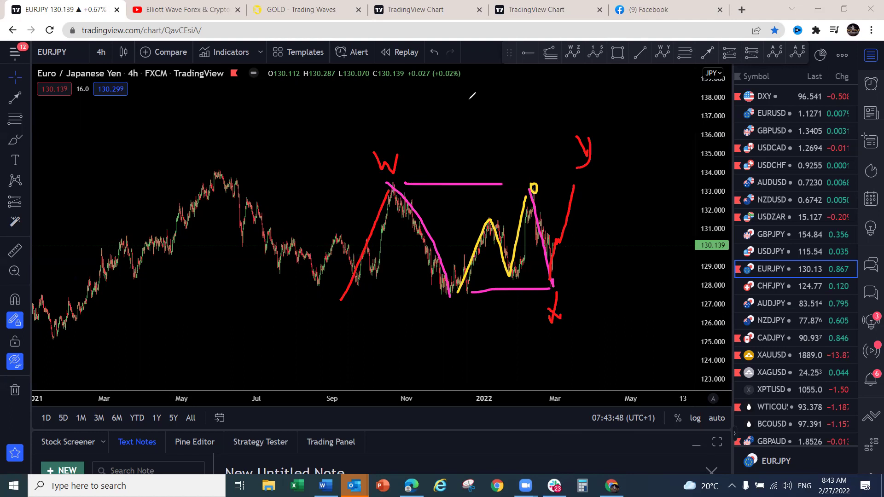
Label the EURJPY corrective swings a, b and c in magenta, and sketch a magenta rise to about 133.6 toward the Y label
drag(442, 310, 451, 328)
drag(526, 155, 533, 173)
drag(546, 292, 546, 299)
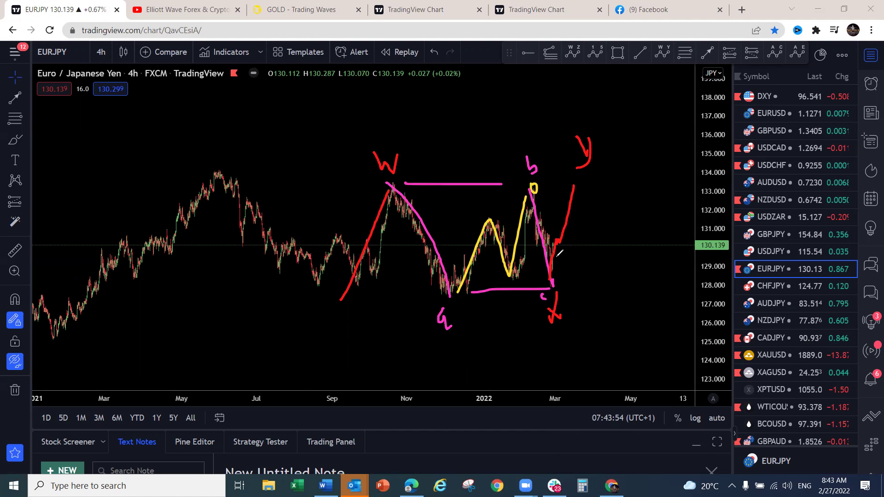
drag(556, 237, 575, 179)
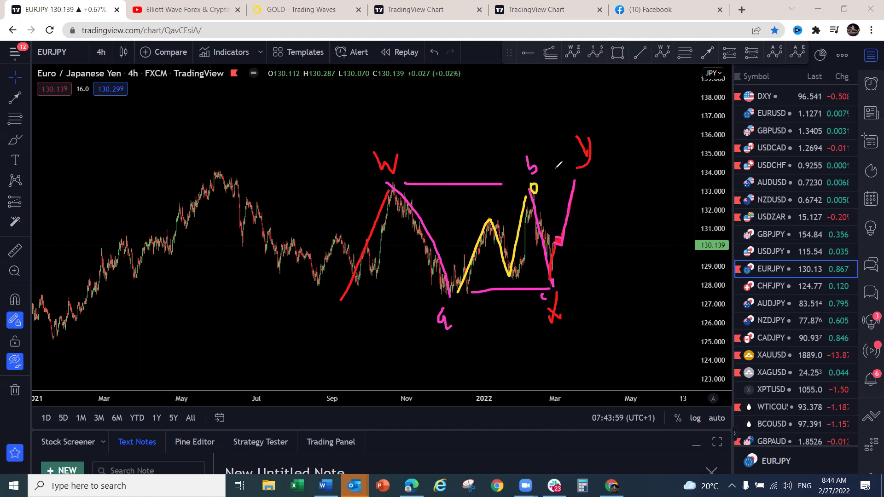
Switch to CHFJPY, trace the advance from the late-January low and outline the February sideways range in magenta
click(793, 286)
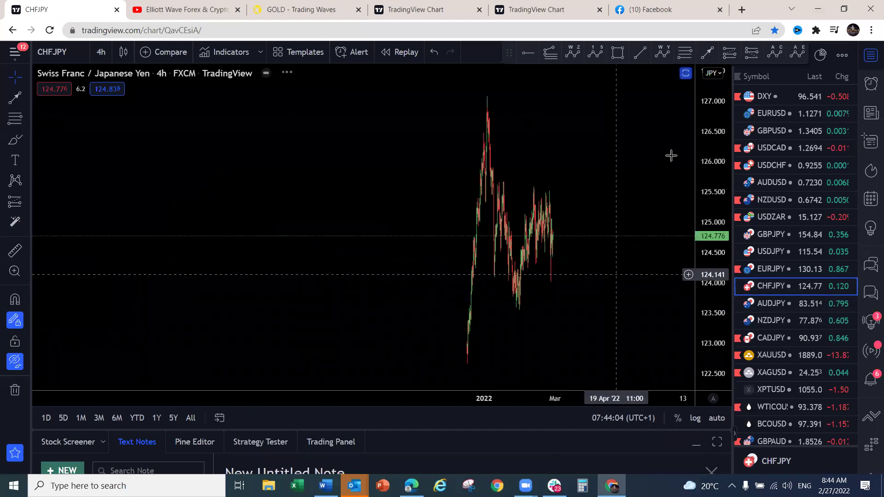
scroll(532, 290, up, 5)
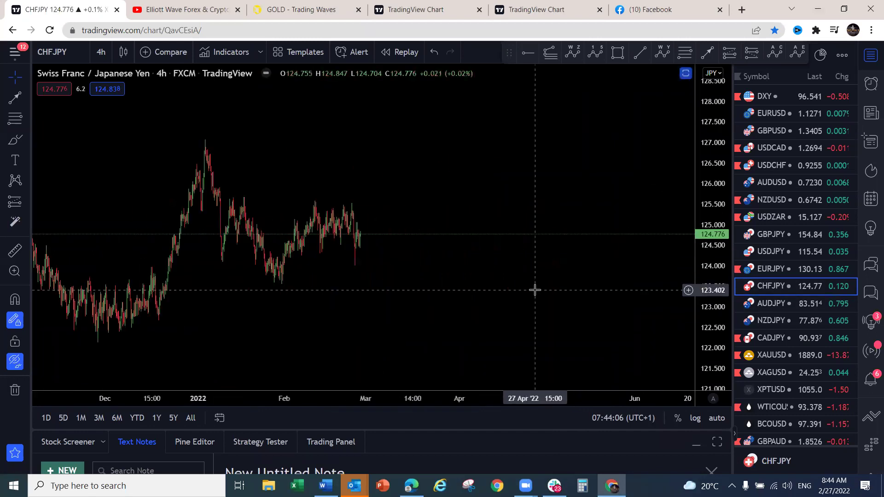
drag(378, 293, 498, 292)
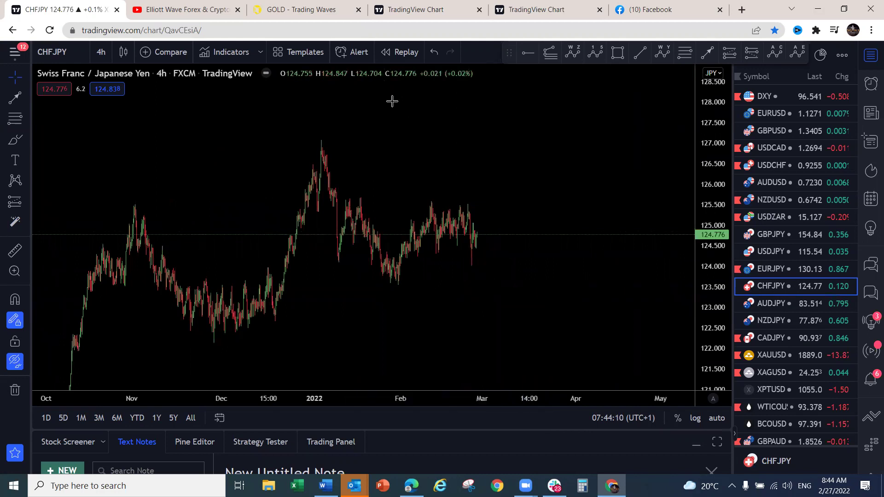
mouse_move(398, 281)
mouse_down()
mouse_move(414, 225)
mouse_move(423, 225)
mouse_move(432, 201)
mouse_move(443, 247)
mouse_move(462, 212)
mouse_move(468, 242)
mouse_move(465, 254)
mouse_move(441, 251)
mouse_up()
drag(433, 201, 465, 206)
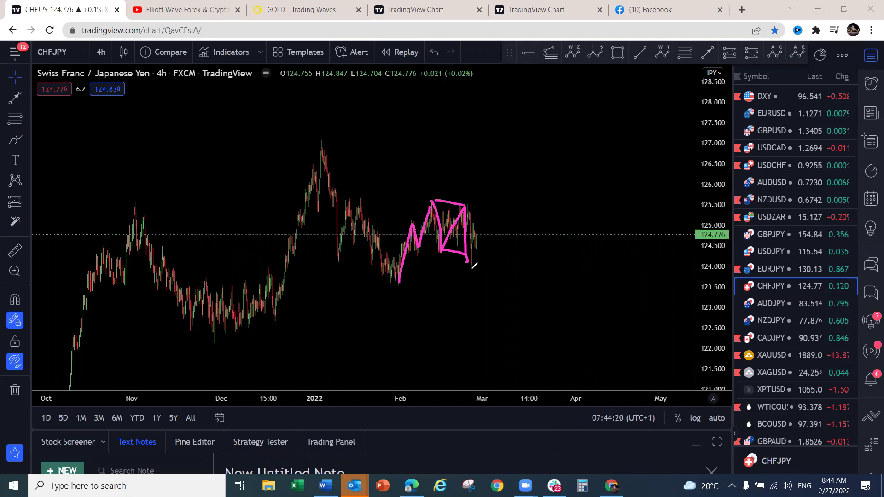
Sketch a projected CHFJPY rise to about 126 in magenta and frame the advance with two rising green channel lines
drag(470, 268, 490, 184)
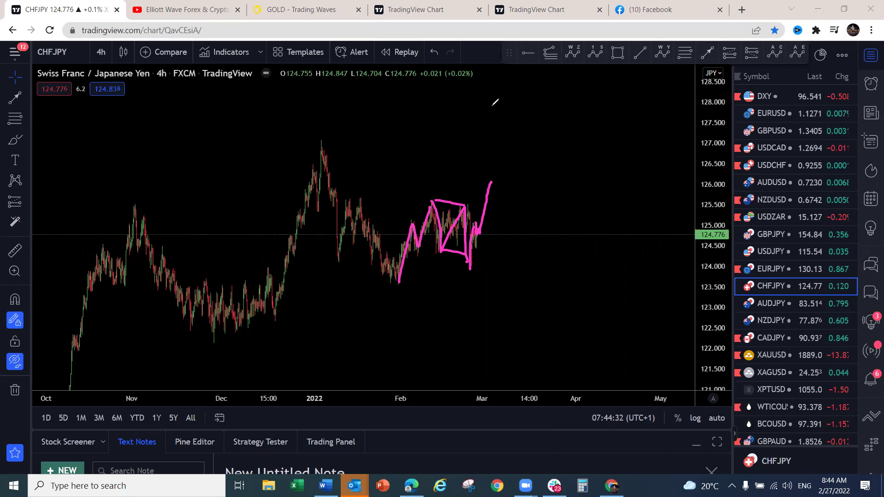
drag(399, 287, 504, 251)
drag(429, 199, 510, 164)
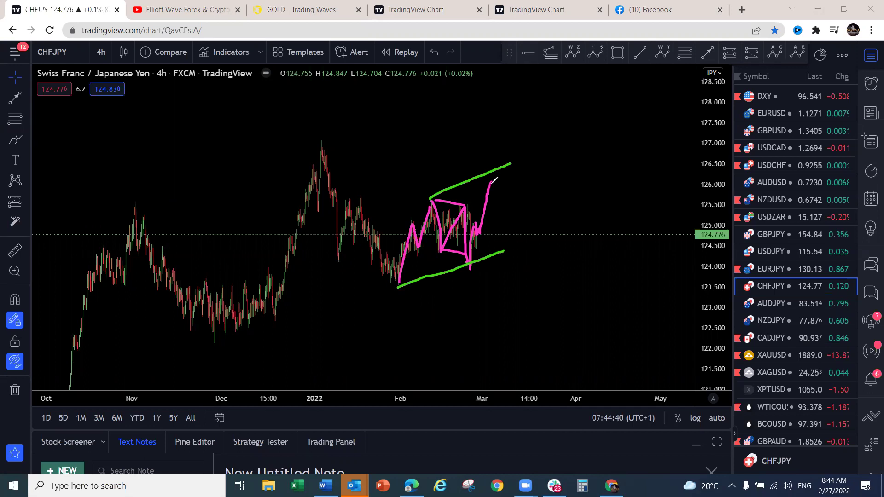
Label the CHFJPY swings W, X and Y in magenta, and sketch a drop from the channel's upper line to about 123.7
mouse_move(411, 175)
mouse_down()
mouse_move(416, 184)
mouse_move(434, 175)
mouse_up()
mouse_move(470, 275)
mouse_down()
mouse_move(477, 285)
mouse_move(464, 286)
mouse_up()
mouse_move(486, 146)
mouse_down()
mouse_move(499, 163)
mouse_move(513, 277)
mouse_up()
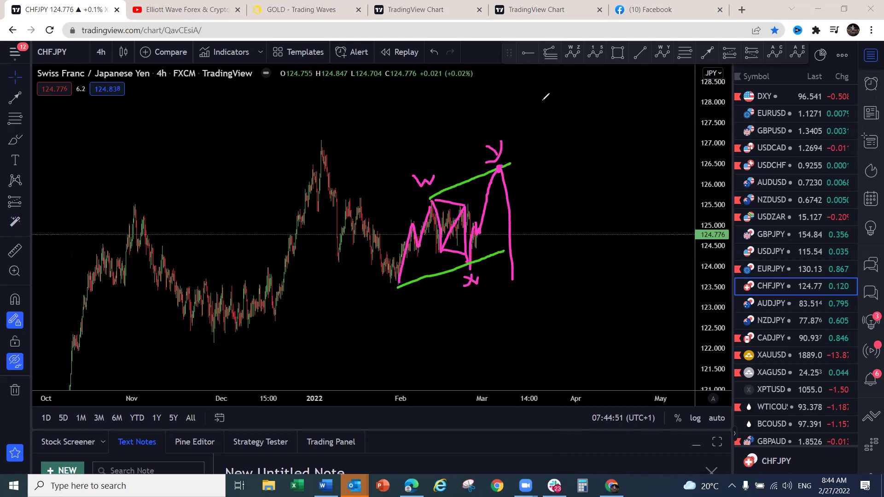
Switch to AUDJPY, sketch the February range between about 83.9 and 81.8 with a projected rise to about 85, and clear the drawings
click(791, 302)
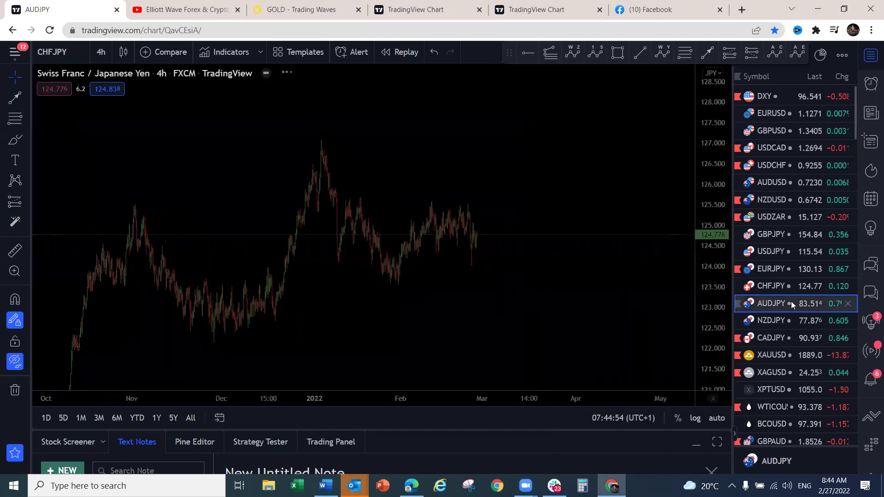
drag(713, 177, 713, 239)
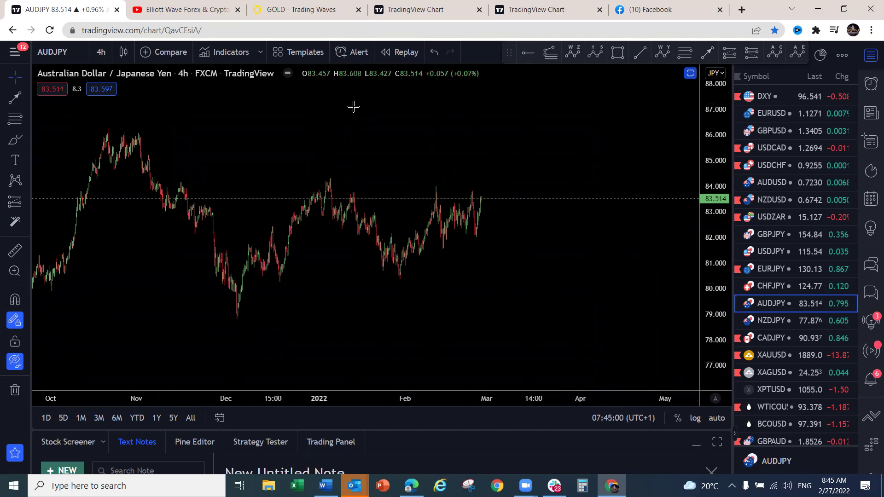
mouse_move(465, 183)
mouse_down()
mouse_move(472, 186)
mouse_move(448, 243)
mouse_move(482, 240)
mouse_up()
mouse_move(394, 275)
mouse_down()
mouse_move(433, 189)
mouse_move(473, 240)
mouse_move(502, 158)
mouse_up()
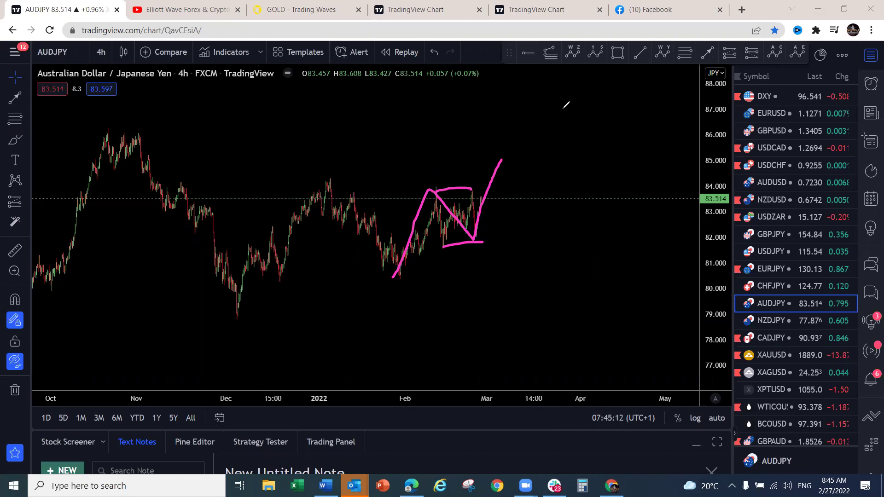
key(e)
Switch to NZDJPY and trace the January decline to about 75.2 in magenta
click(792, 320)
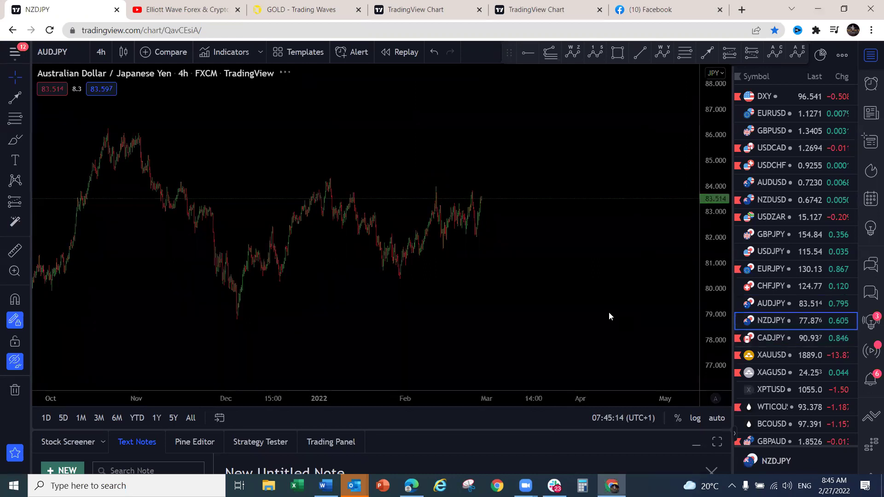
drag(719, 248, 695, 306)
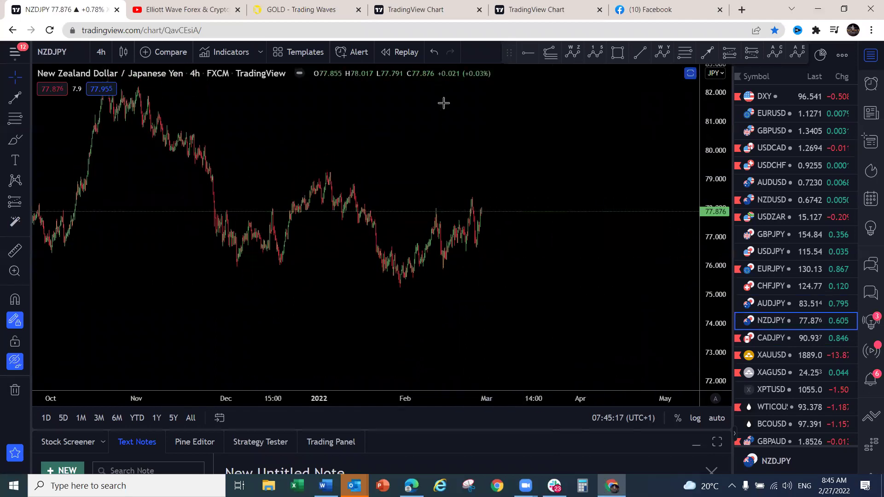
mouse_move(338, 222)
mouse_down()
mouse_move(358, 194)
mouse_move(379, 214)
mouse_move(404, 289)
mouse_up()
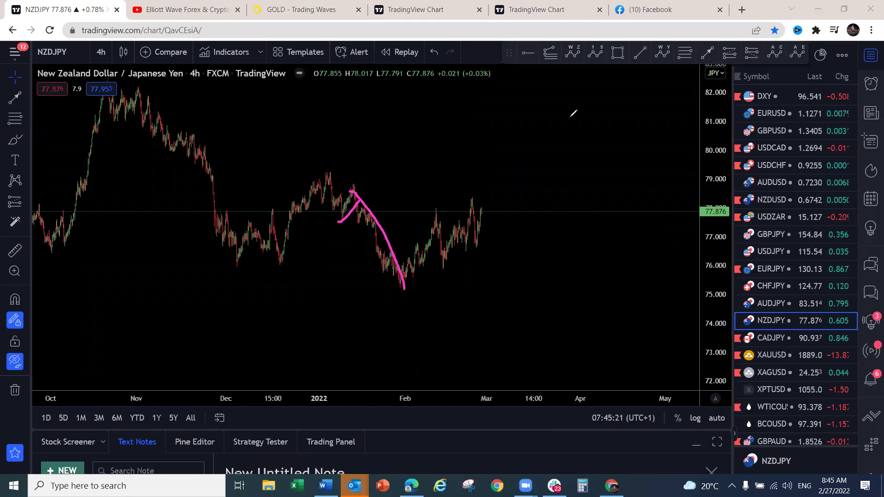
Undo the January stroke on NZDJPY and sketch the February channel with swings from about 75.3 and a projected rise to about 79.5
key(ctrl+z)
drag(442, 269, 480, 254)
drag(436, 211, 472, 198)
mouse_move(397, 286)
mouse_down()
mouse_move(439, 209)
mouse_move(477, 246)
mouse_move(514, 164)
mouse_move(517, 225)
mouse_up()
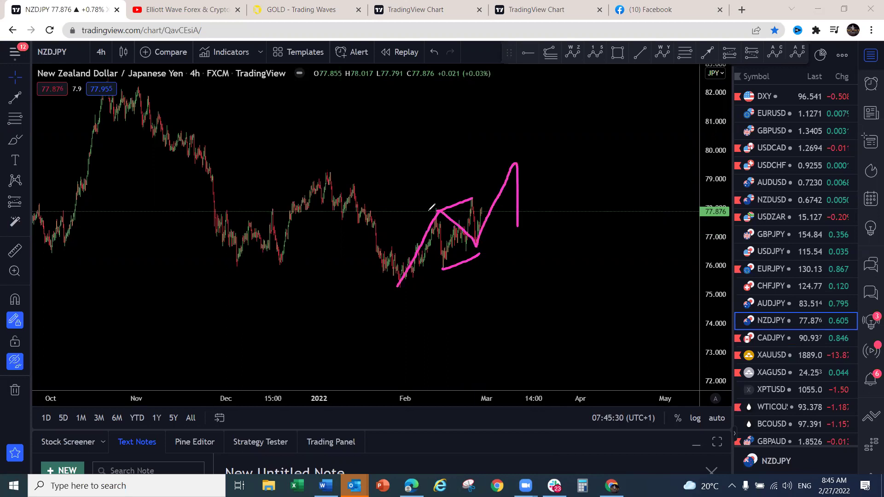
Label the NZDJPY swings a, b and c in magenta at the first high, the correction low and the projected peak
drag(421, 198, 432, 206)
click(479, 263)
drag(480, 264, 488, 272)
drag(513, 146, 527, 158)
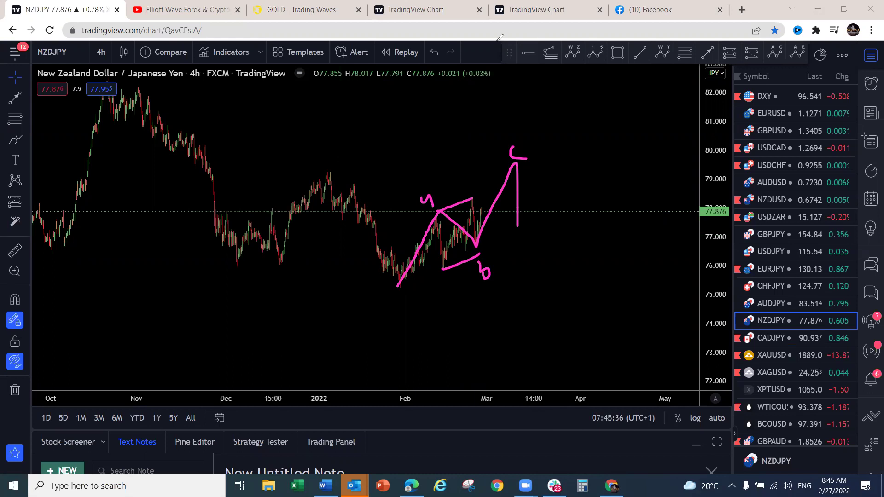
Trace NZDJPY's larger swings since December in white with dashed levels at about 79.4 and 75.4, and clear the drawings
mouse_move(249, 267)
mouse_down()
mouse_move(319, 213)
mouse_move(334, 182)
mouse_up()
drag(376, 245, 382, 239)
mouse_move(334, 182)
mouse_down()
mouse_move(400, 289)
mouse_move(475, 228)
mouse_move(501, 179)
mouse_up()
drag(357, 169, 489, 165)
drag(273, 279, 299, 279)
drag(306, 279, 377, 282)
drag(387, 284, 390, 284)
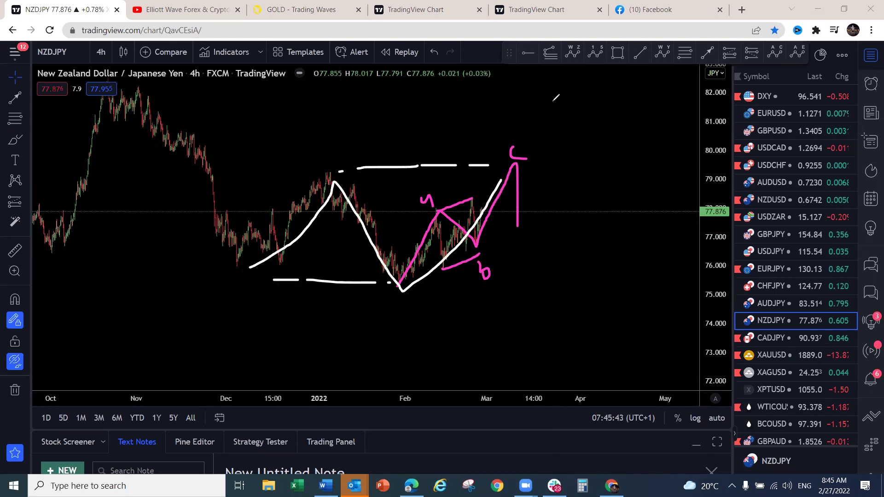
key(Escape)
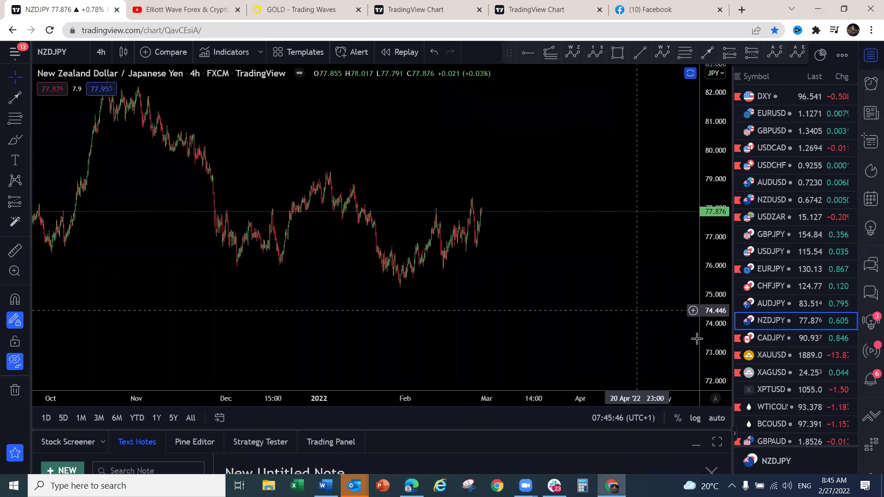
Switch to CADJPY, sketch the January rise, falling correction and projected advance to about 93.1 in magenta, and clear the drawings
click(773, 339)
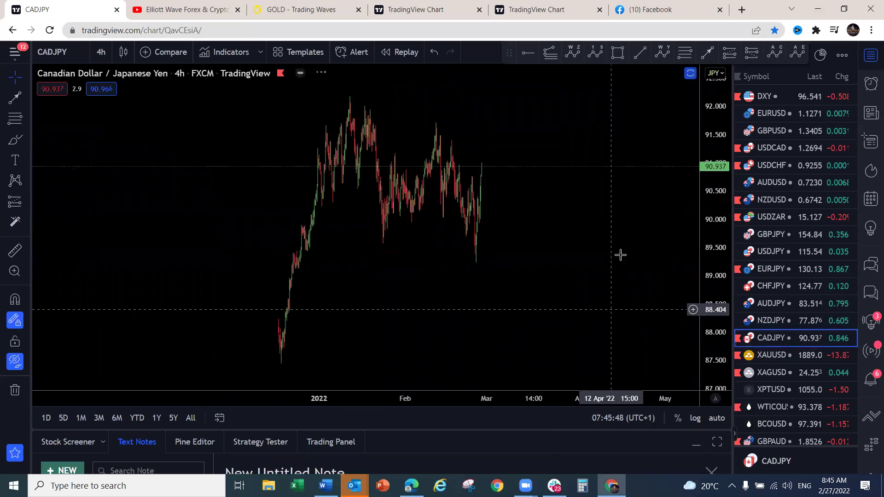
scroll(647, 237, down, 5)
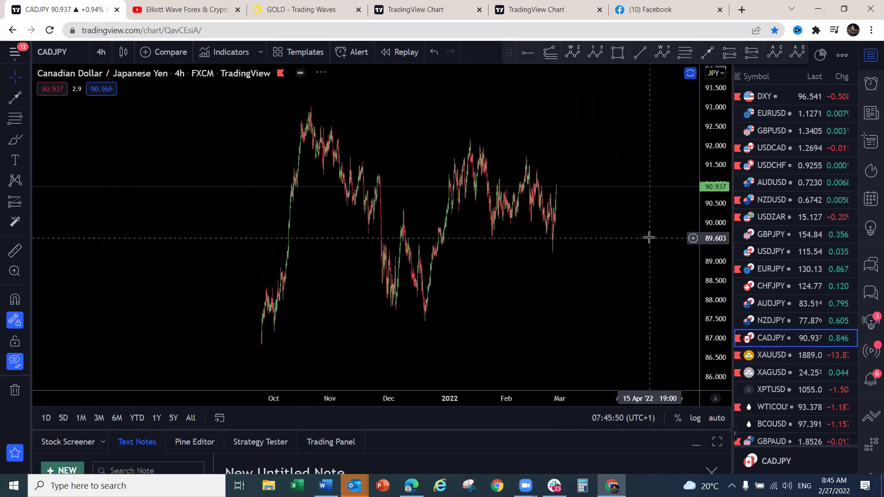
scroll(643, 276, down, 3)
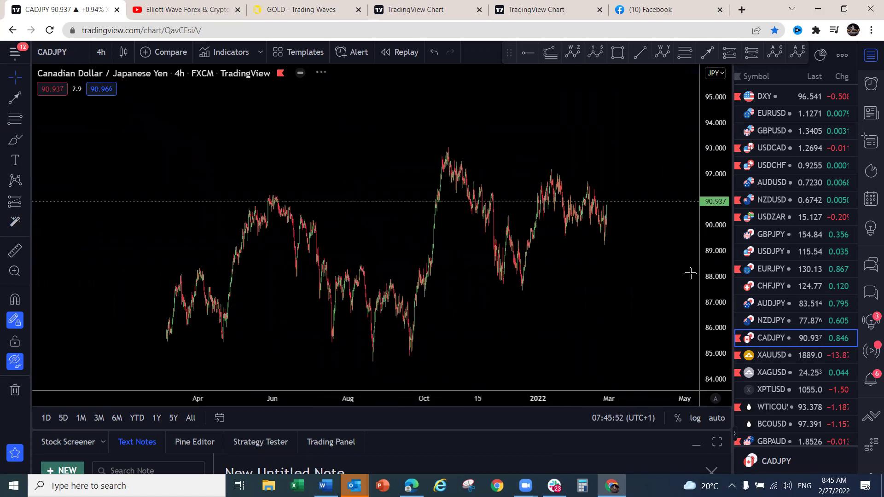
drag(639, 296, 572, 286)
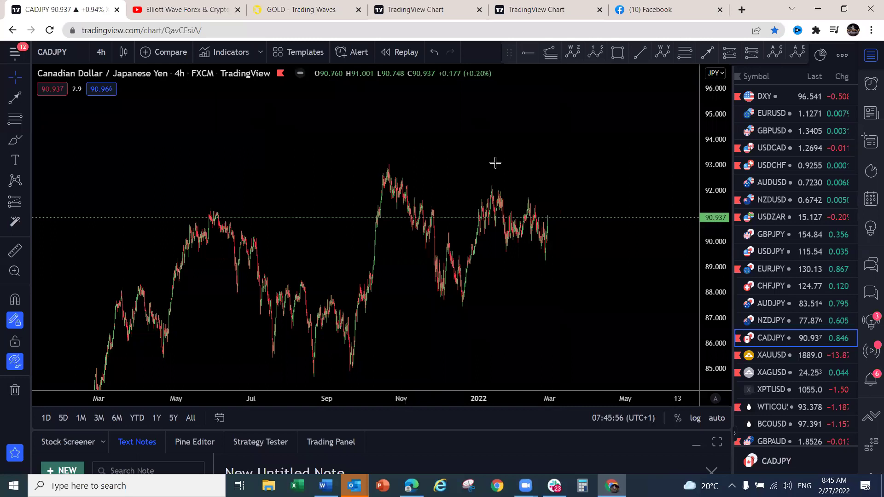
mouse_move(468, 285)
mouse_down()
mouse_move(492, 188)
mouse_move(506, 248)
mouse_move(528, 195)
mouse_move(542, 263)
mouse_up()
drag(499, 184, 534, 203)
drag(544, 263, 568, 159)
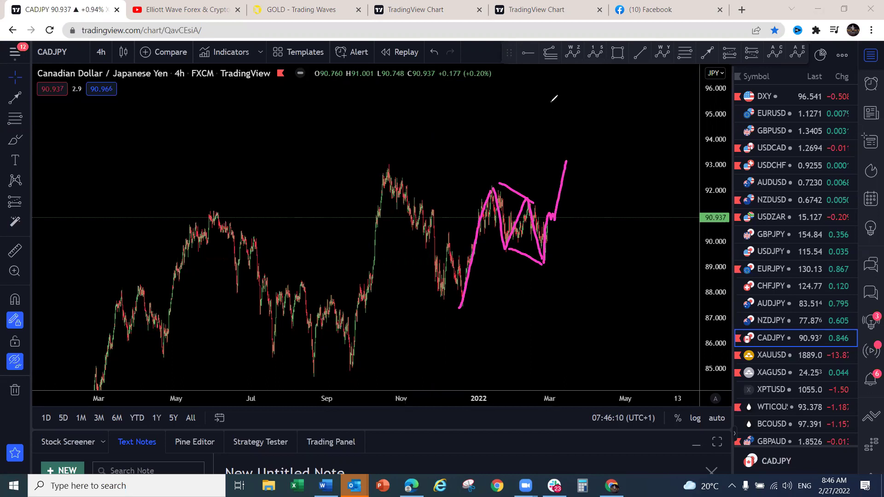
key(Escape)
Switch to XAUUSD and sketch a short rebound to about 1,930 followed by a drop to about 1,845 in magenta
click(783, 353)
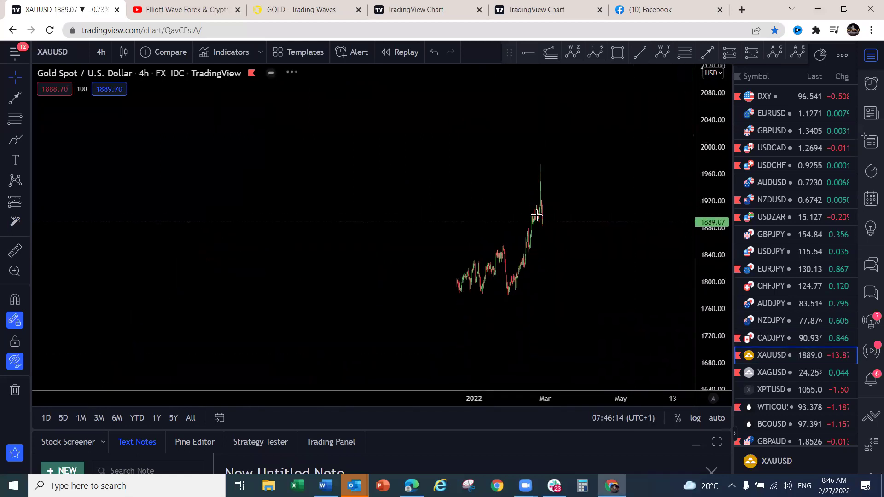
mouse_move(545, 230)
mouse_down()
mouse_move(563, 192)
mouse_move(562, 252)
mouse_move(567, 204)
mouse_move(554, 205)
mouse_up()
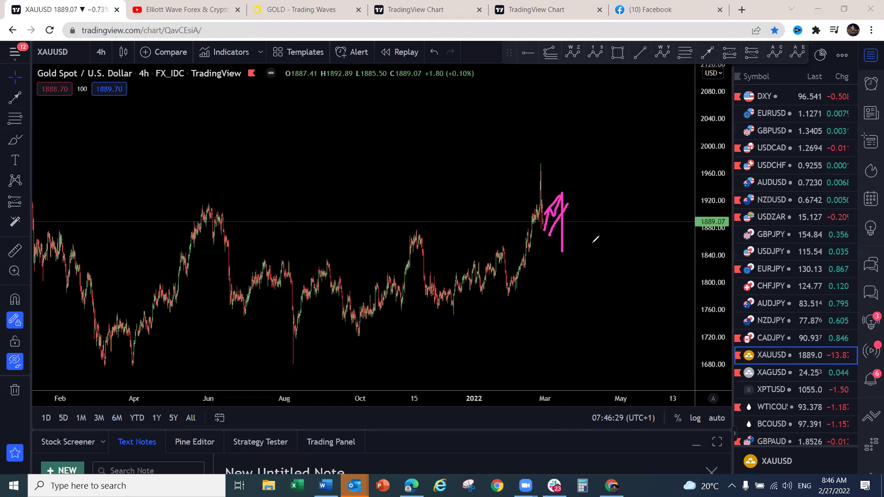
Switch to XAGUSD and trace the three-wave rises from the October and December lows, each ending in a projected drop
click(782, 371)
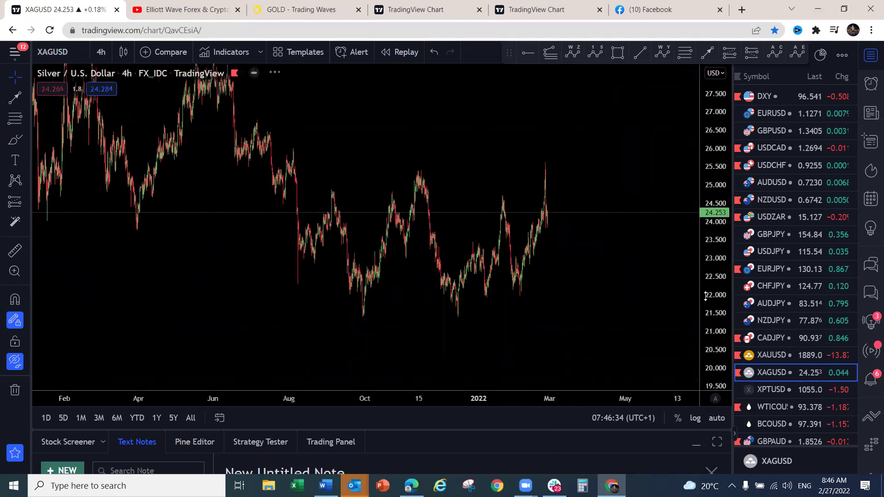
mouse_move(362, 312)
mouse_down()
mouse_move(387, 282)
mouse_move(424, 179)
mouse_move(457, 302)
mouse_move(537, 157)
mouse_up()
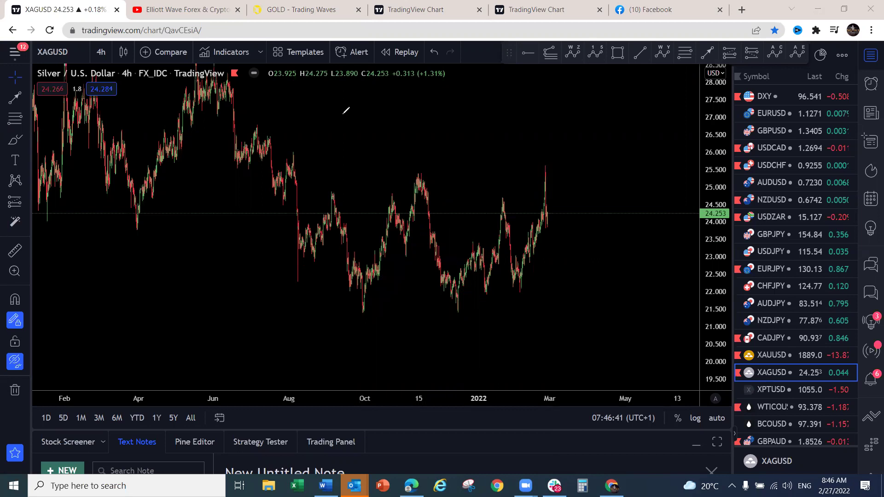
mouse_move(364, 312)
mouse_down()
mouse_move(419, 179)
mouse_move(454, 318)
mouse_move(457, 444)
mouse_up()
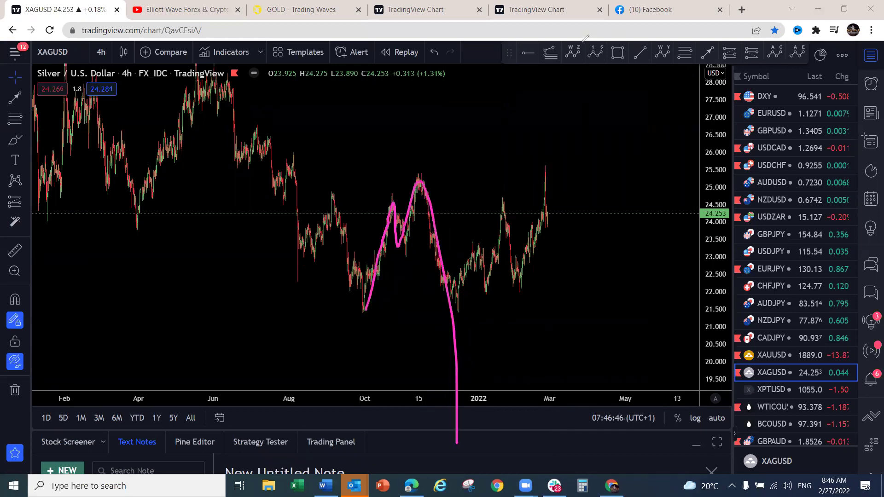
mouse_move(454, 315)
mouse_down()
mouse_move(478, 251)
mouse_move(489, 258)
mouse_move(503, 198)
mouse_move(513, 354)
mouse_up()
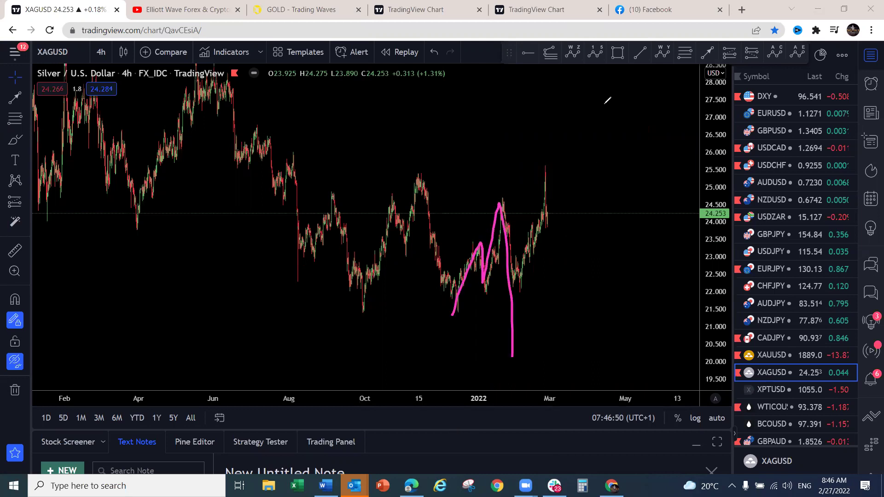
Frame XAGUSD's swings since October between about 21.4 and 25.4, and sketch a late-February bounce with a projected drop to about 21.7
drag(362, 312, 479, 310)
drag(421, 171, 548, 173)
mouse_move(361, 307)
mouse_down()
mouse_move(397, 256)
mouse_move(420, 180)
mouse_move(469, 298)
mouse_move(542, 165)
mouse_move(552, 226)
mouse_move(569, 199)
mouse_move(566, 213)
mouse_up()
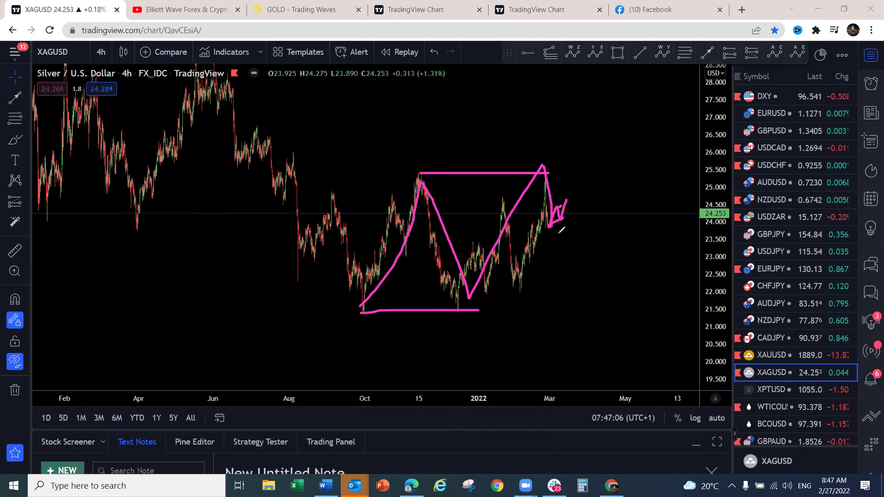
mouse_move(550, 226)
mouse_down()
mouse_move(550, 252)
mouse_move(569, 221)
mouse_up()
mouse_move(552, 249)
mouse_down()
mouse_move(579, 229)
mouse_move(571, 302)
mouse_up()
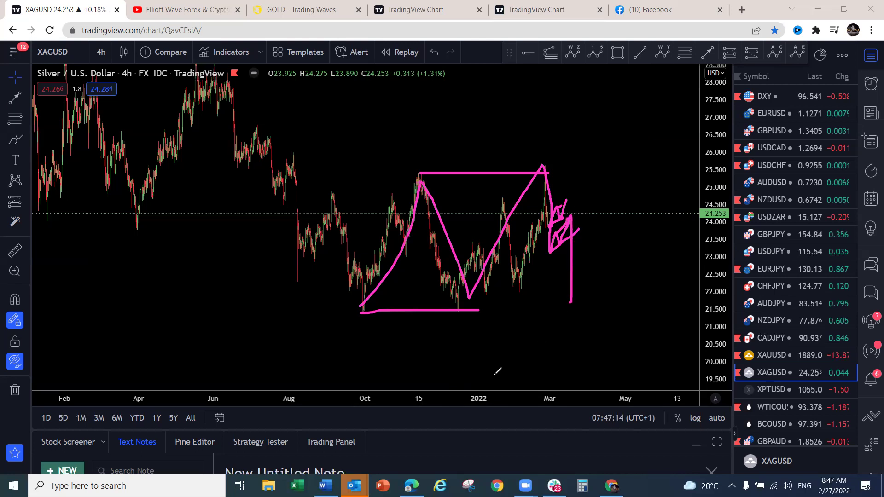
Undo the XAGUSD bounce strokes and sketch a direct drop to about 21.8 instead
key(ctrl+z)
key(ctrl+z)
key(ctrl+z)
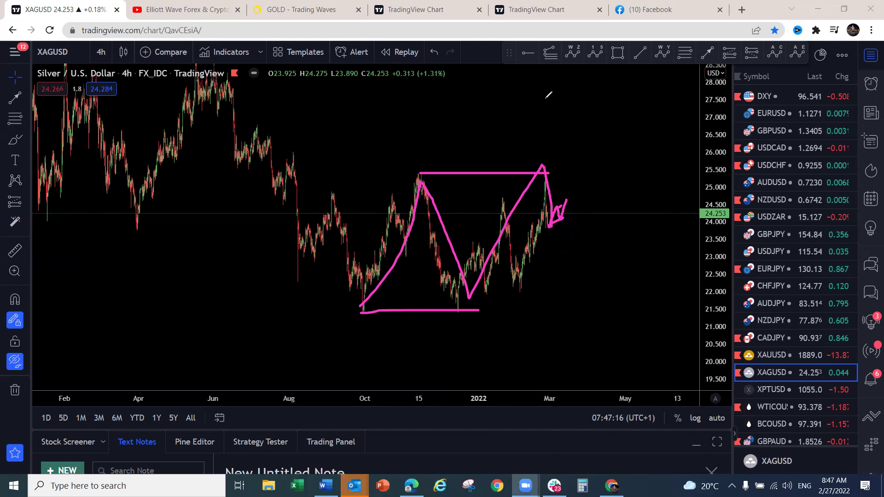
key(ctrl+z)
drag(554, 223, 558, 297)
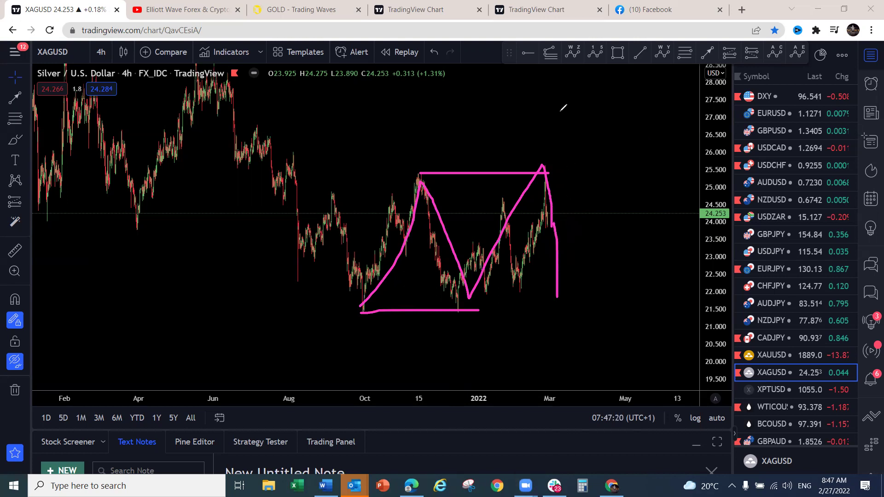
Switch to XPTUSD and sketch the three-wave rise from the December low with a projected drop to about 840 in magenta
click(767, 389)
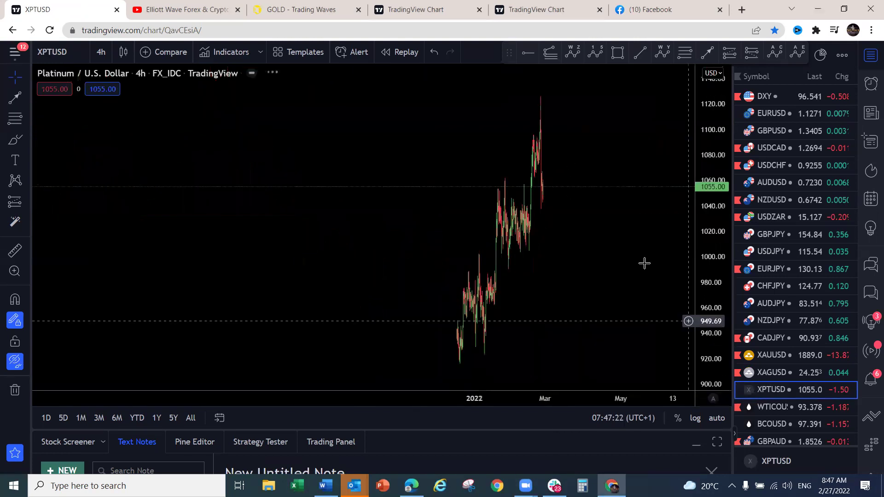
drag(704, 184, 710, 251)
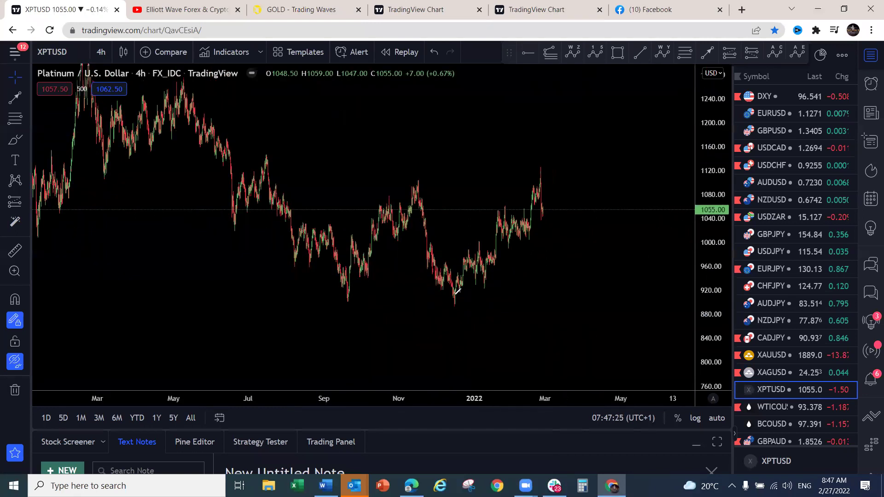
drag(454, 308, 486, 283)
drag(502, 208, 545, 339)
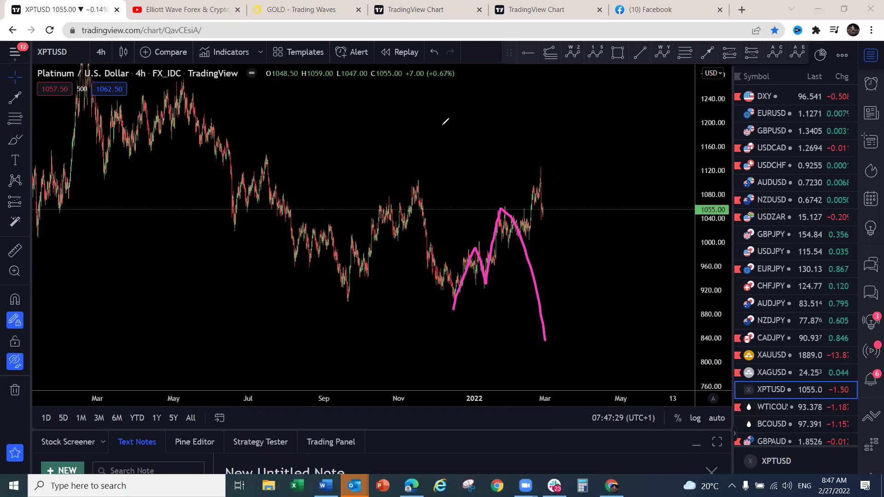
Undo the projected XPTUSD drop and mark the early-2022 range between about 1,000 and 1,063 with a rise to about 1,107
key(ctrl+z)
drag(504, 205, 519, 204)
drag(505, 241, 525, 241)
drag(534, 178, 518, 241)
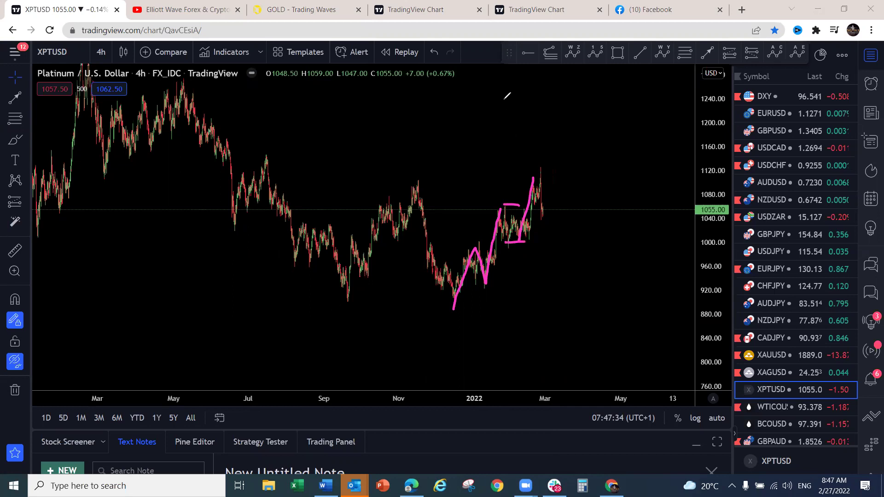
Undo the XPTUSD strokes and trace the swings from the September low, framed by lines at about 1,098 and 914
key(ctrl+z)
key(ctrl+z)
key(ctrl+z)
key(ctrl+z)
mouse_move(343, 300)
mouse_down()
mouse_move(436, 237)
mouse_move(459, 291)
mouse_up()
drag(512, 196, 419, 184)
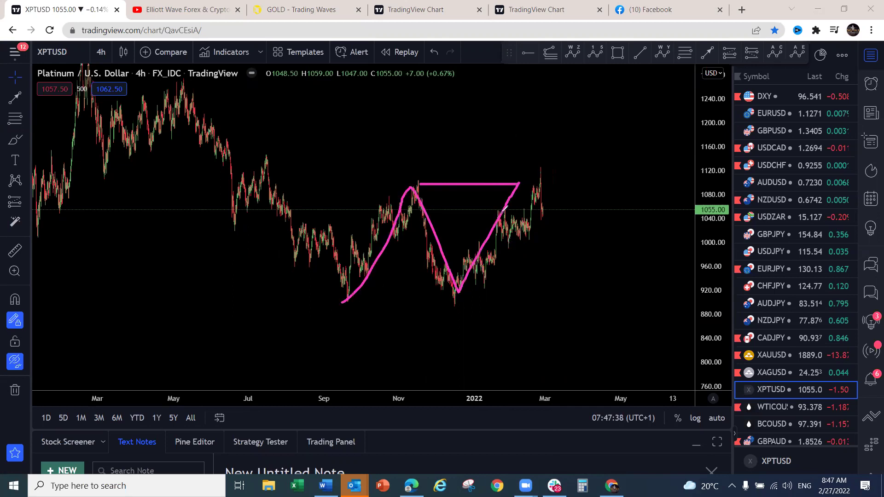
drag(355, 290, 459, 293)
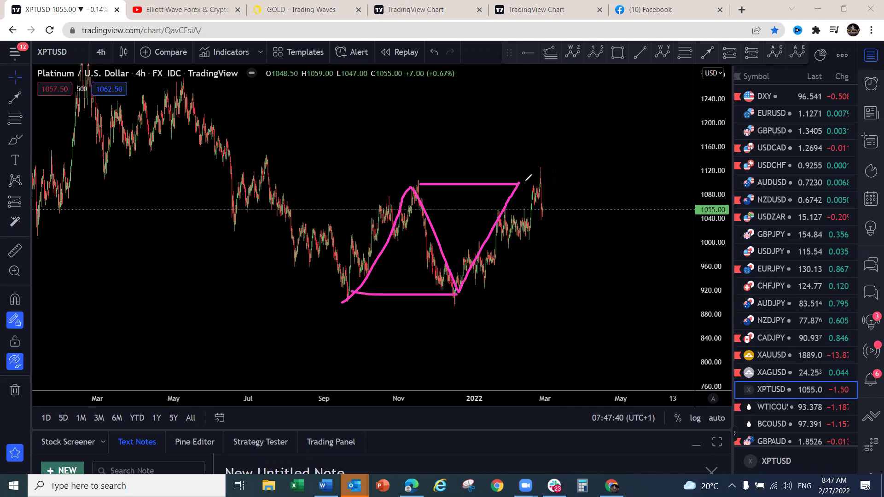
Sketch XPTUSD's late-February decline with a level at about 1,060, a small bounce and a projected drop to about 820
drag(542, 169, 546, 221)
drag(497, 207, 522, 211)
drag(503, 242, 525, 242)
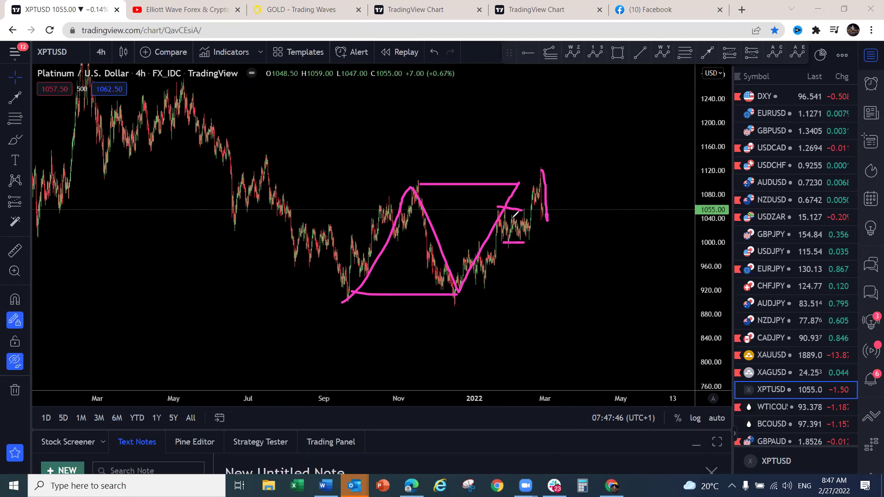
key(ctrl+z)
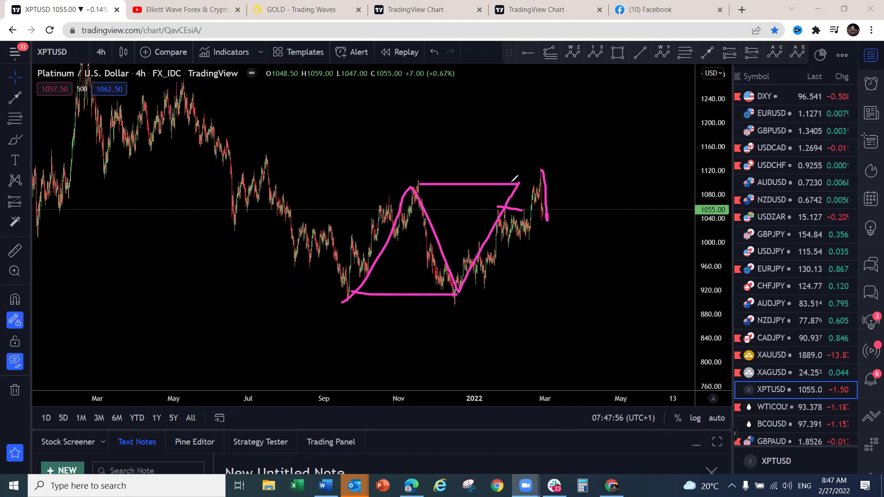
mouse_move(548, 221)
mouse_down()
mouse_move(561, 207)
mouse_move(551, 220)
mouse_move(561, 207)
mouse_move(562, 350)
mouse_up()
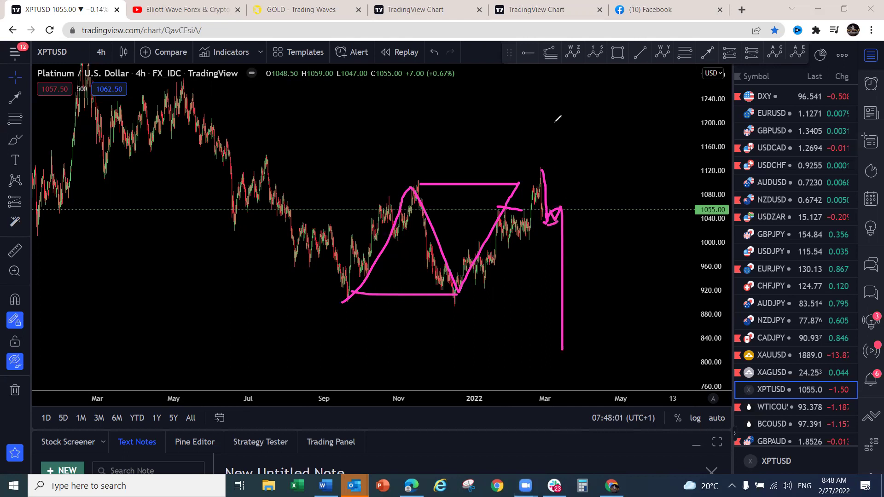
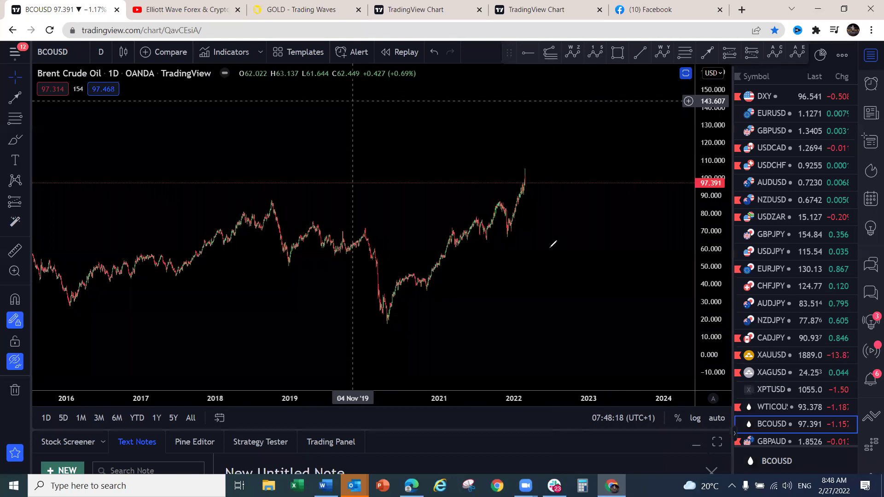
Mark the 2020 and 2021 corrections on the daily BCOUSD chart and trace the advance from about 18 to 103 in magenta
mouse_move(409, 273)
mouse_down()
mouse_move(427, 277)
mouse_move(428, 286)
mouse_up()
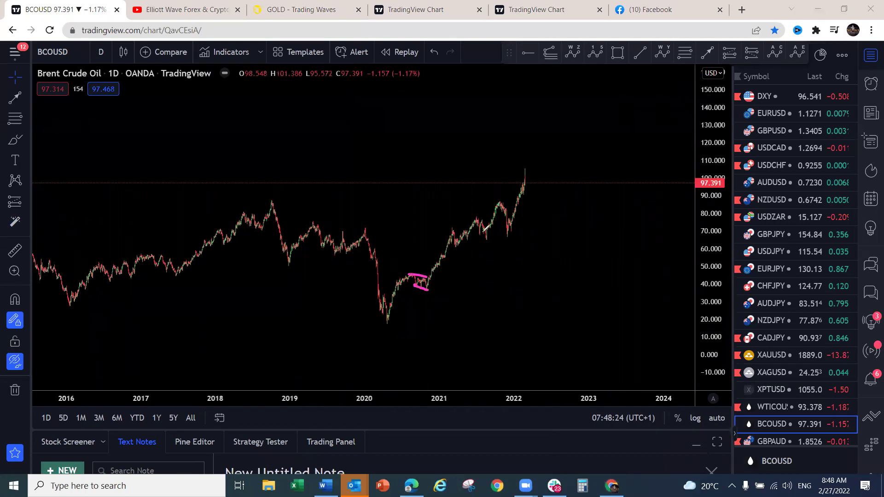
drag(481, 214, 506, 198)
drag(487, 239, 501, 235)
mouse_move(416, 278)
mouse_down()
mouse_move(428, 286)
mouse_move(476, 214)
mouse_move(507, 234)
mouse_move(533, 169)
mouse_up()
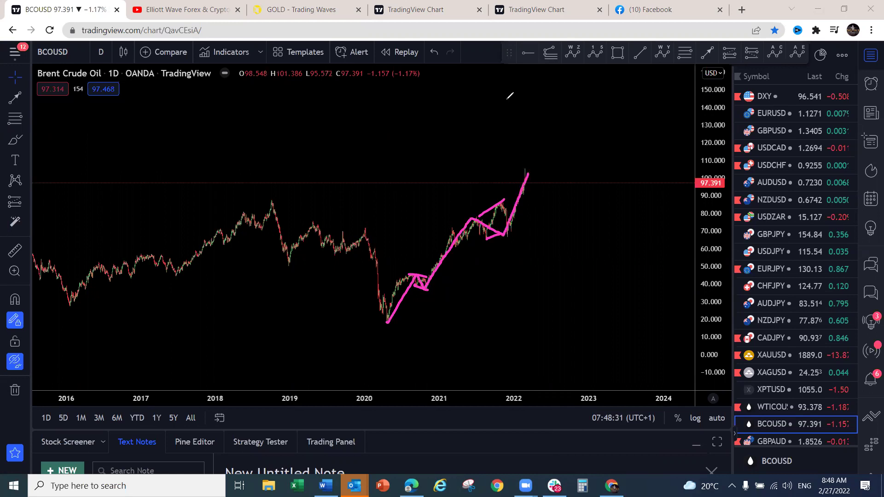
Sketch BCOUSD's final rise and a projected drop to about 65 in yellow, clear the drawings, and loop the projected decline zone
mouse_move(512, 214)
mouse_down()
mouse_move(532, 166)
mouse_move(547, 240)
mouse_up()
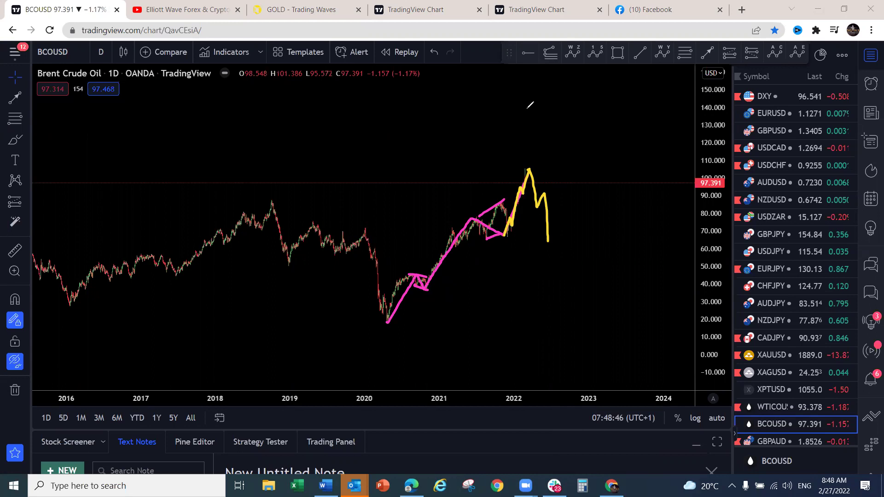
key(e)
mouse_move(528, 169)
mouse_down()
mouse_move(538, 239)
mouse_move(527, 154)
mouse_up()
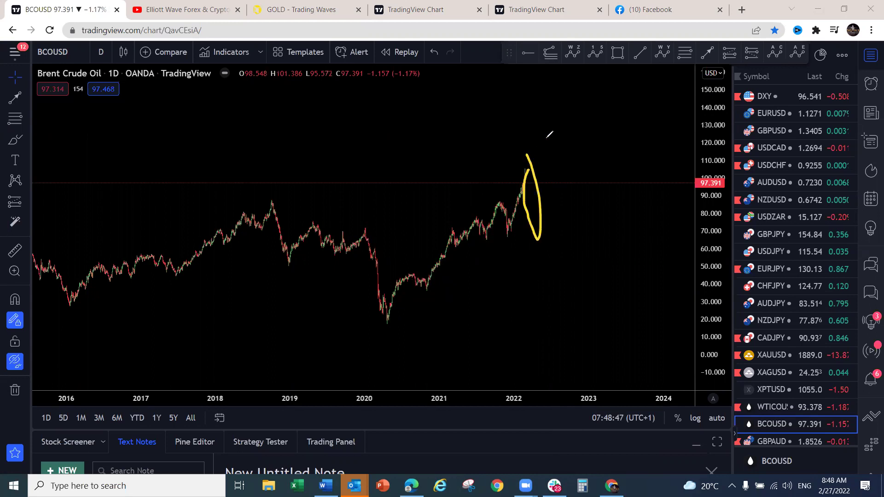
Set the BCOUSD chart's timeframe to 4 hours
click(106, 54)
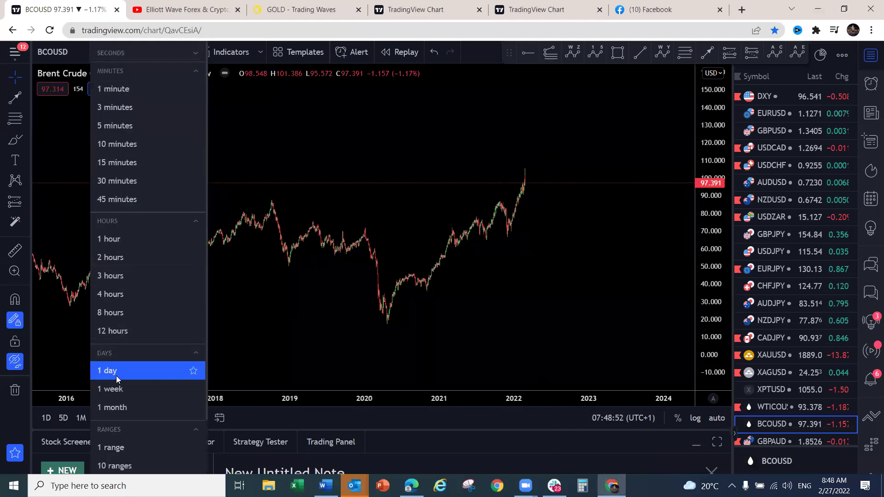
click(135, 294)
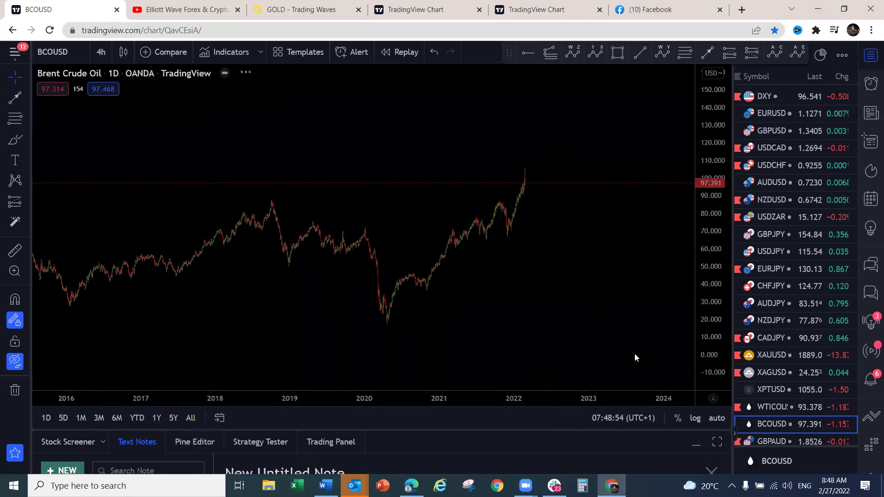
Trace BCOUSD's 4-hour advance from about 67 to 105 in yellow, with a projected zigzag decline to about 83
click(721, 417)
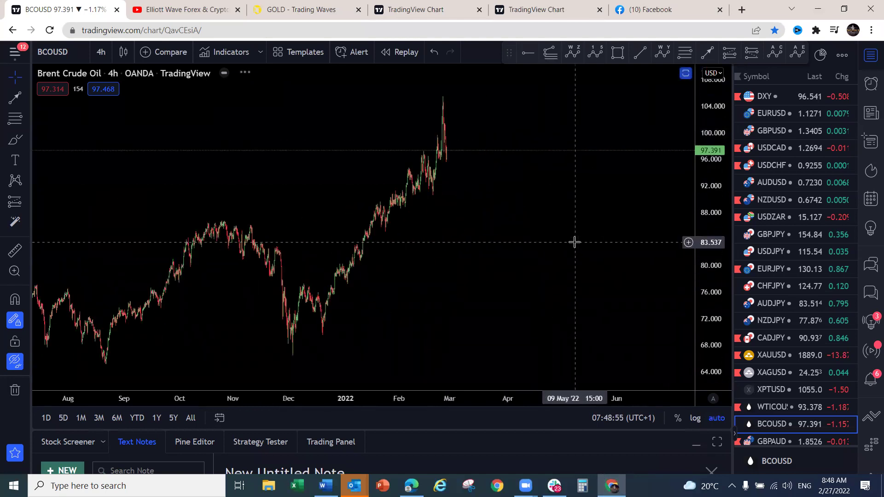
scroll(574, 243, up, 3)
drag(572, 243, 468, 276)
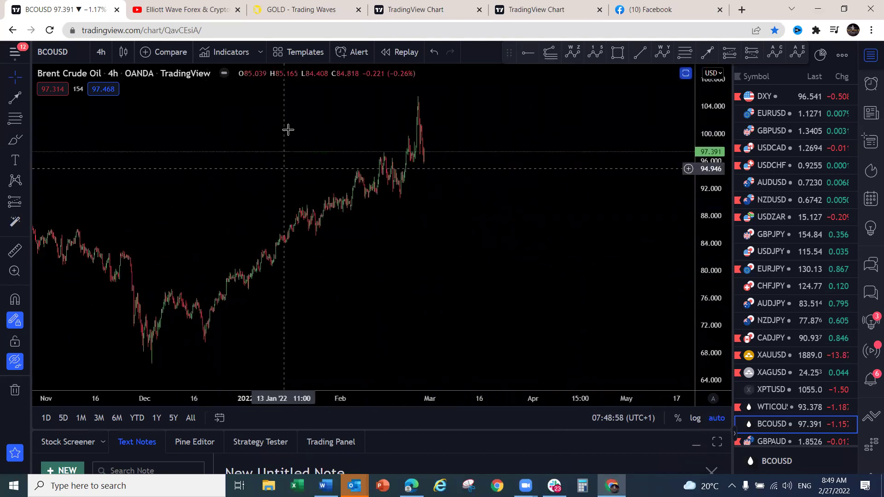
mouse_move(173, 292)
mouse_down()
mouse_move(219, 310)
mouse_move(181, 320)
mouse_up()
mouse_move(149, 360)
mouse_down()
mouse_move(203, 328)
mouse_move(382, 150)
mouse_move(410, 156)
mouse_move(425, 98)
mouse_move(432, 203)
mouse_move(461, 159)
mouse_move(450, 250)
mouse_up()
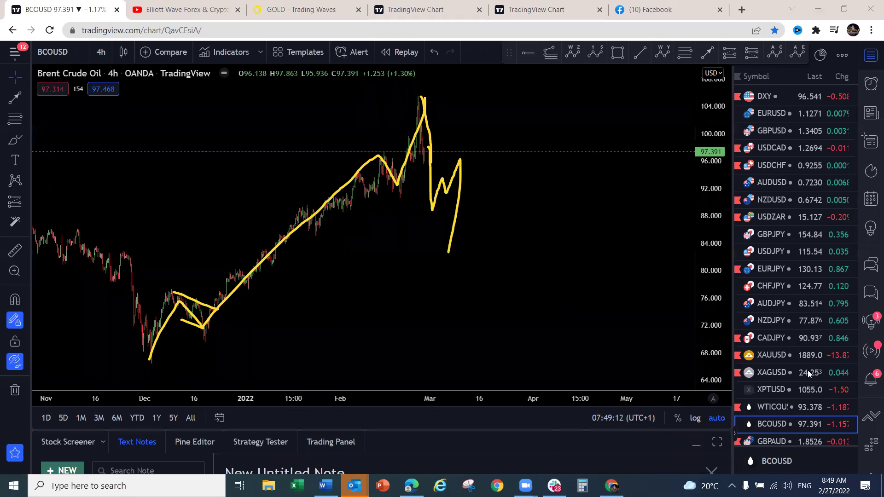
Clear the BCOUSD drawings and open the GBPAUD chart on the 1-day timeframe, with price history back to 2018 in view
scroll(797, 363, down, 6)
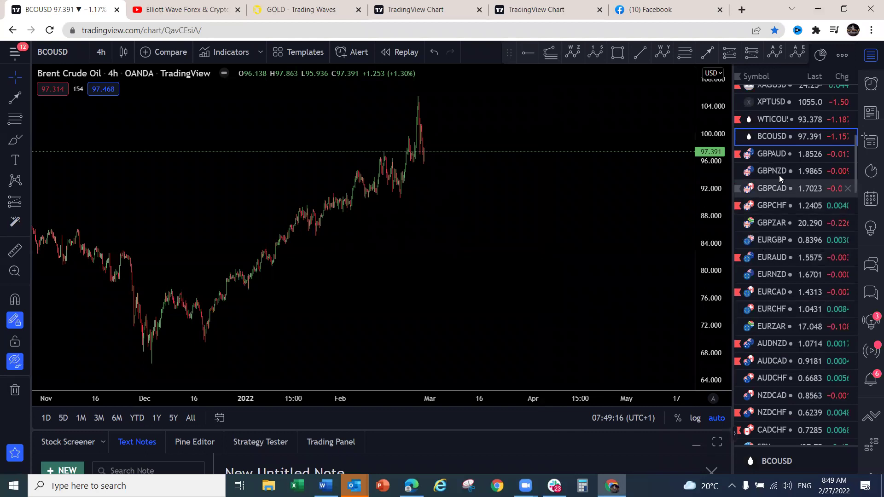
click(787, 155)
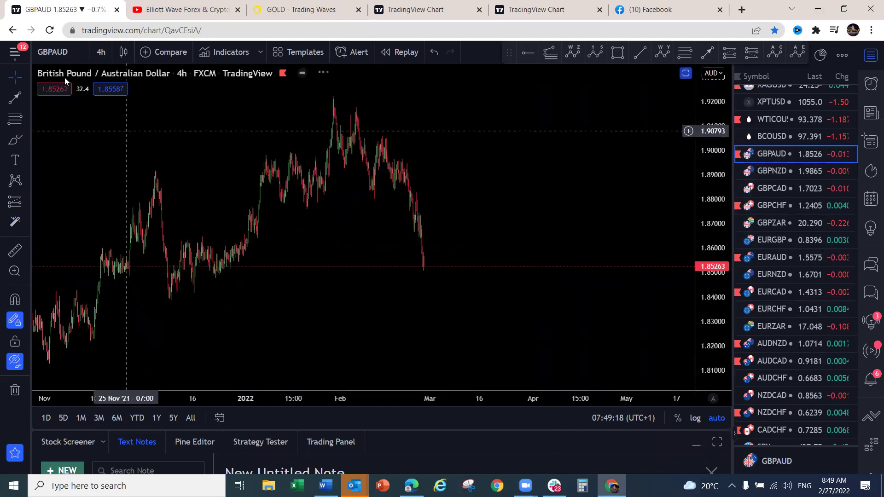
click(94, 53)
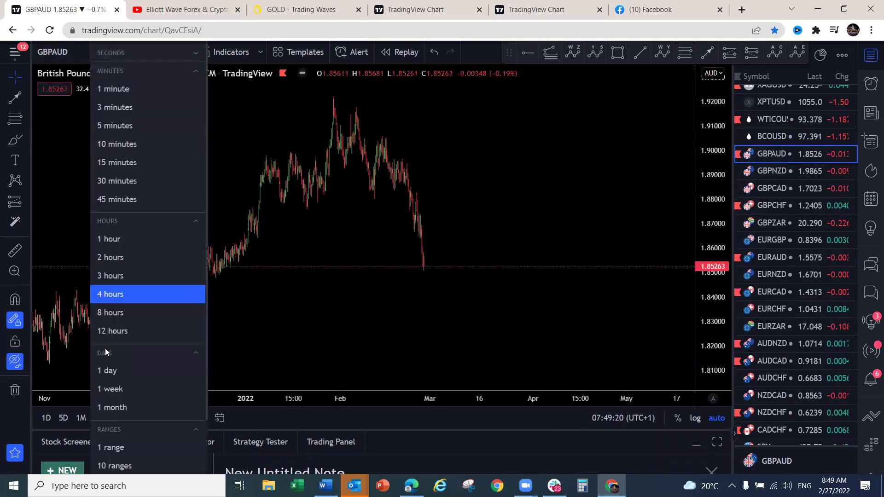
click(105, 368)
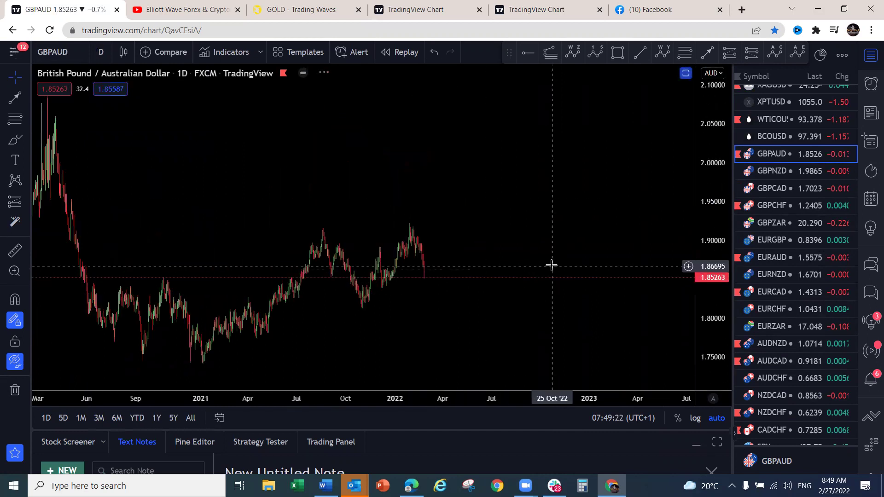
scroll(551, 265, down, 5)
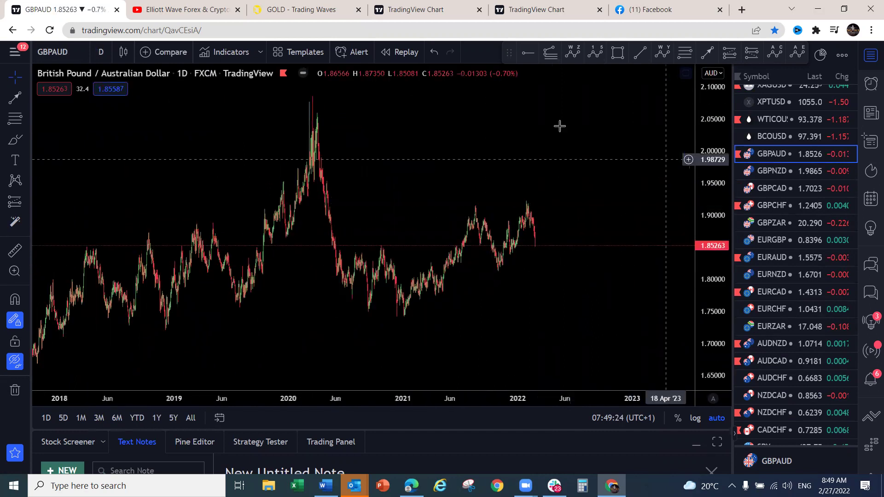
Mark GBPAUD's range between about 1.92 and 1.81 in yellow and trace the corrective swings down to the lower level
mouse_move(527, 211)
mouse_down()
mouse_move(542, 175)
mouse_move(547, 212)
mouse_up()
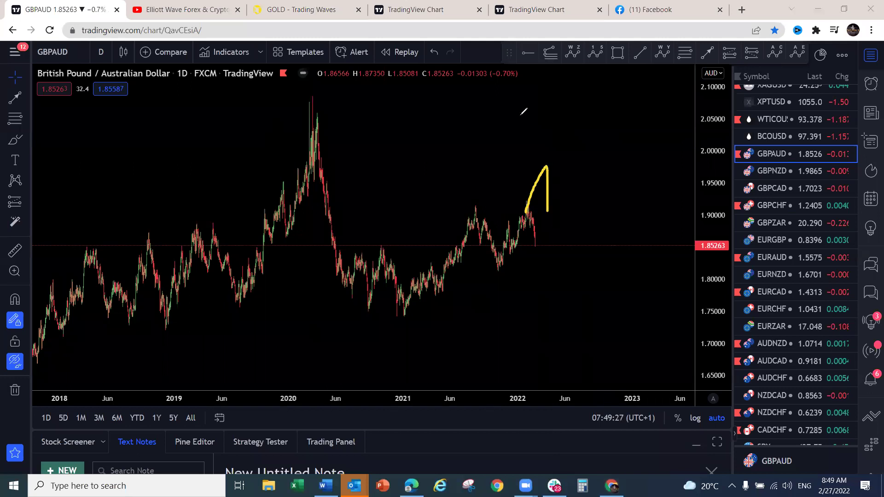
key(ctrl+z)
drag(476, 201, 528, 205)
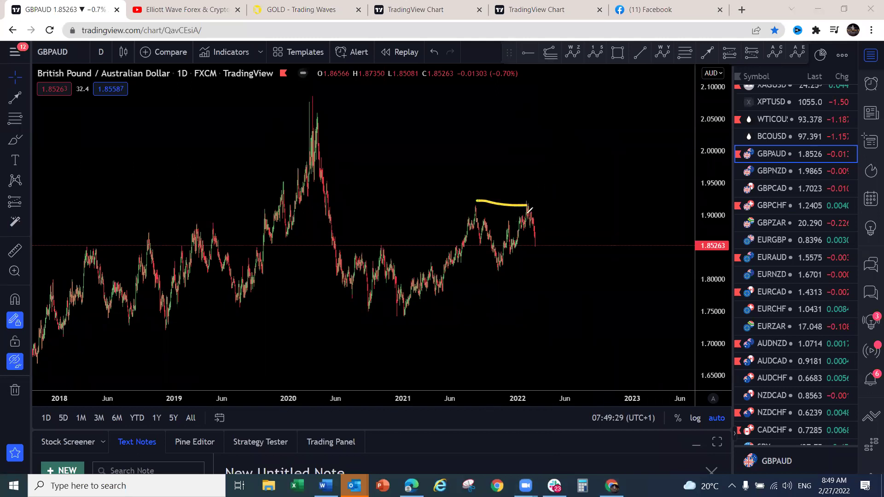
drag(500, 270, 552, 272)
mouse_move(476, 202)
mouse_down()
mouse_move(501, 256)
mouse_move(528, 202)
mouse_move(537, 273)
mouse_up()
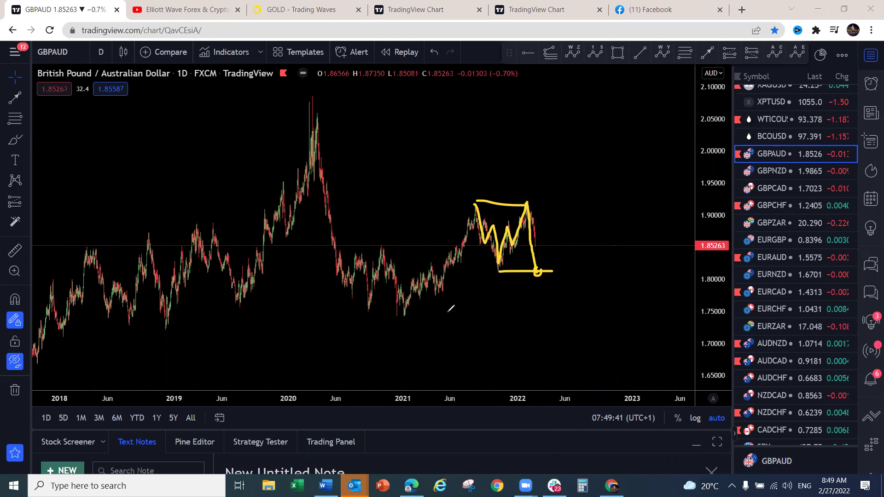
Trace GBPAUD's 2021 advance, project a rise to about 1.99 and a drop to about 1.71, and clear the drawings
drag(404, 319, 474, 210)
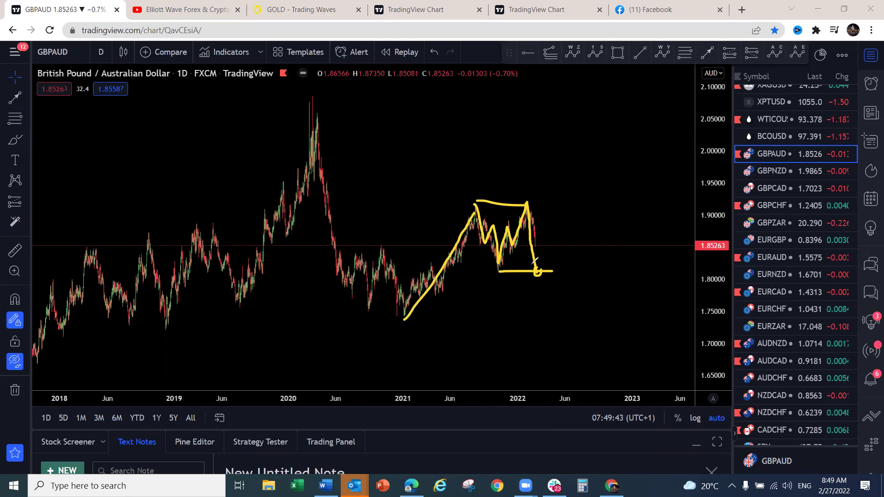
mouse_move(539, 272)
mouse_down()
mouse_move(584, 173)
mouse_move(608, 334)
mouse_up()
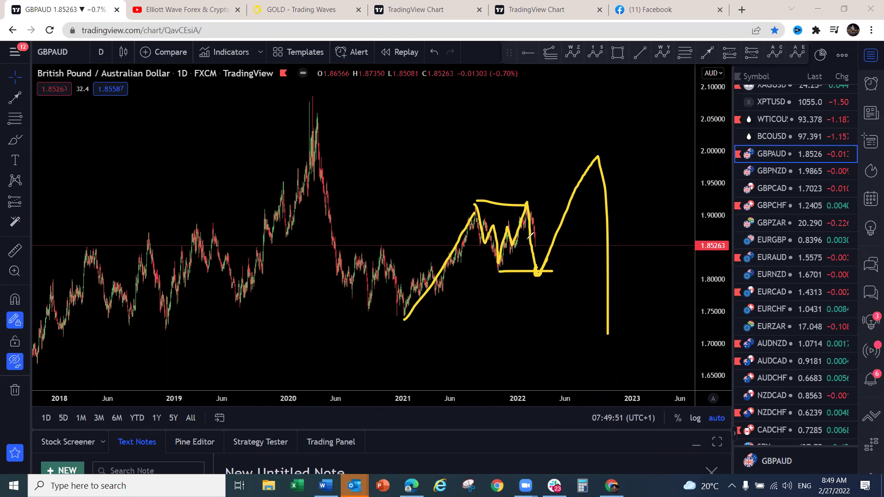
drag(496, 271, 532, 230)
key(Escape)
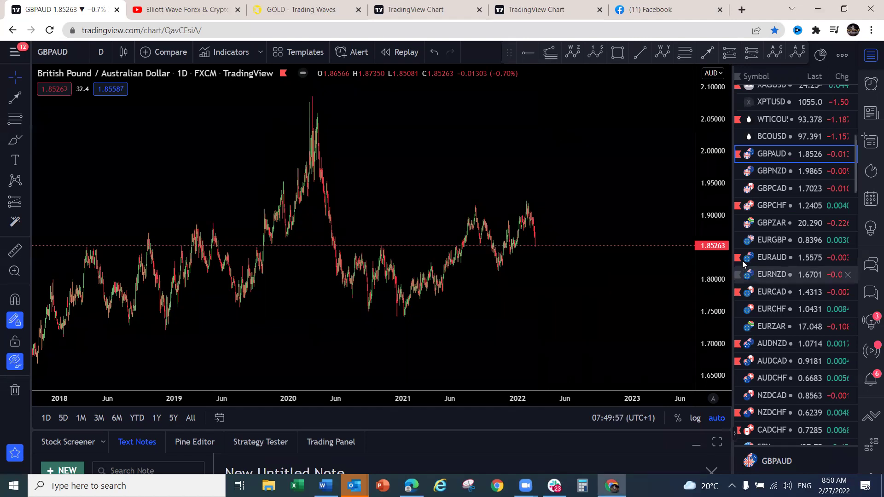
Open the daily GBPNZD chart and compress its price scale to fit several years of history
click(773, 172)
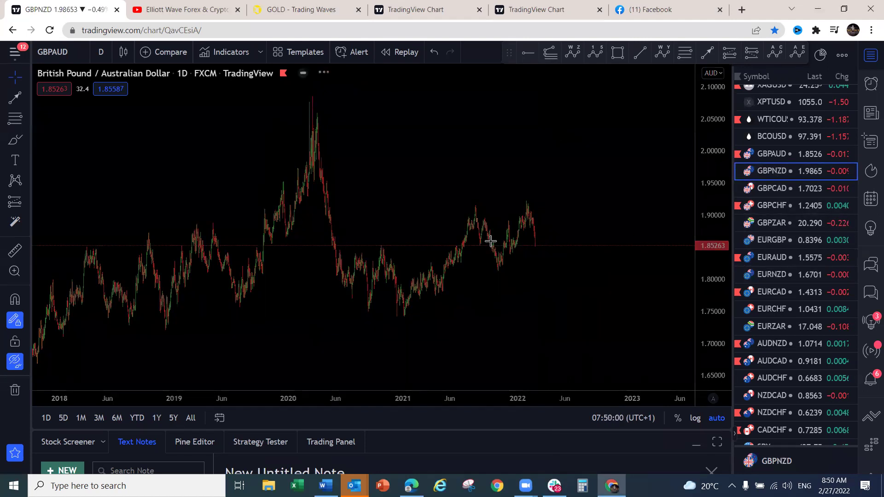
scroll(506, 253, down, 6)
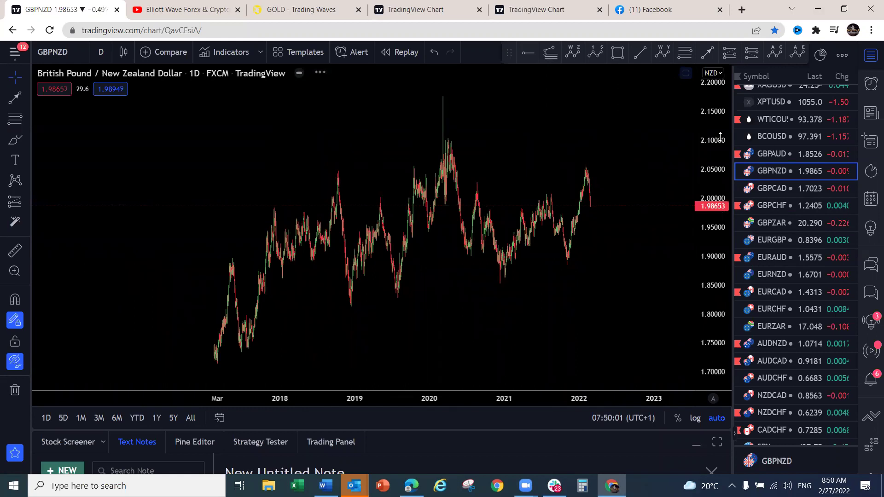
drag(713, 194, 674, 223)
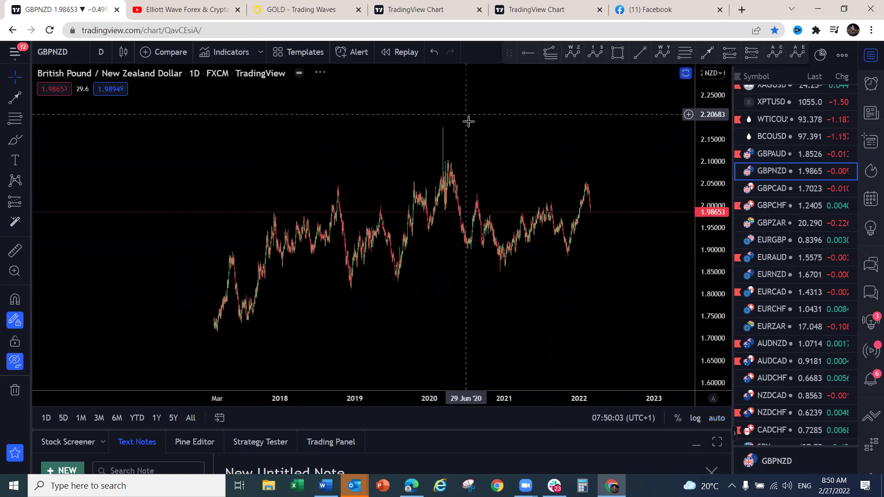
Sketch GBPNZD's three-part advance from the 2021 low to about 2.05 in yellow with projected declines, and clear the drawings
mouse_move(500, 272)
mouse_down()
mouse_move(548, 202)
mouse_move(563, 251)
mouse_move(530, 240)
mouse_move(542, 207)
mouse_up()
mouse_move(565, 254)
mouse_down()
mouse_move(591, 183)
mouse_move(596, 267)
mouse_up()
drag(591, 182, 603, 180)
drag(612, 212, 611, 248)
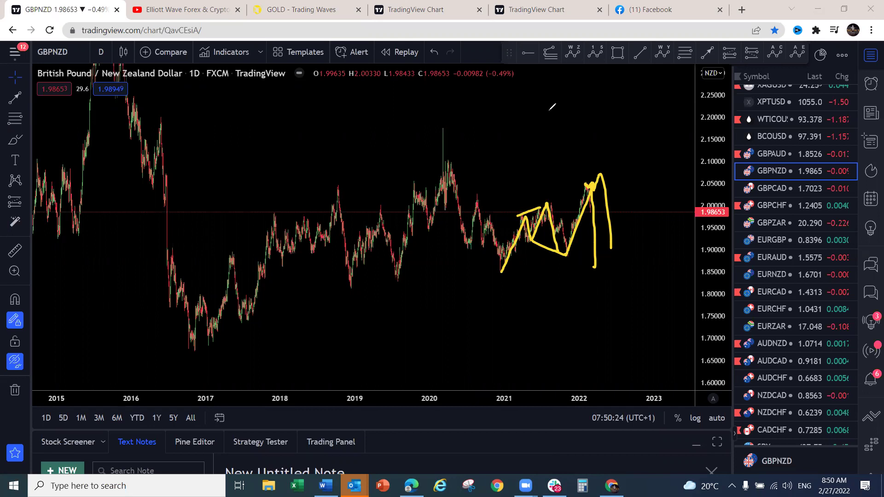
key(e)
Redraw GBPNZD's three-part advance in yellow from the 2021 low and project a drop to about 1.80
mouse_move(505, 278)
mouse_down()
mouse_move(552, 206)
mouse_move(567, 256)
mouse_move(556, 245)
mouse_up()
drag(525, 217, 546, 210)
mouse_move(569, 252)
mouse_down()
mouse_move(588, 185)
mouse_move(600, 294)
mouse_up()
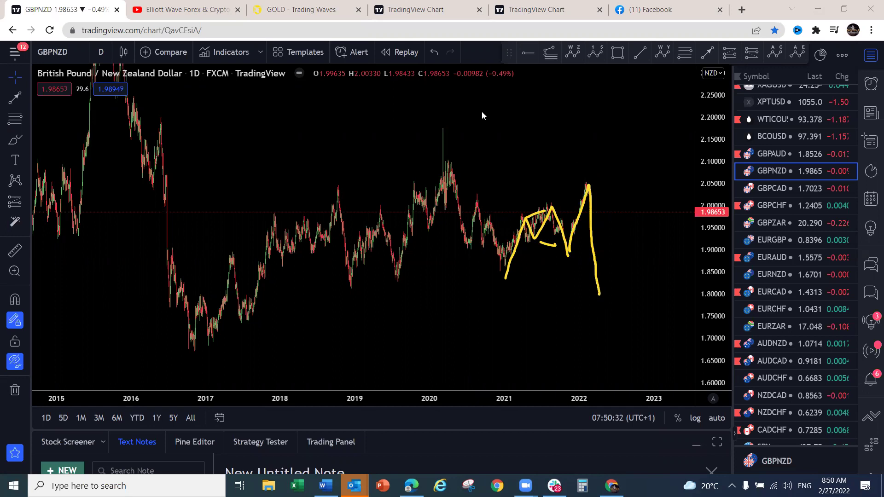
Add dashed magenta channel lines and the wave labels a, b and c to GBPNZD's advance, stress the projected decline, and clear the drawings
drag(502, 279, 571, 249)
drag(520, 214, 592, 183)
drag(512, 204, 524, 214)
drag(561, 263, 563, 278)
drag(590, 162, 591, 173)
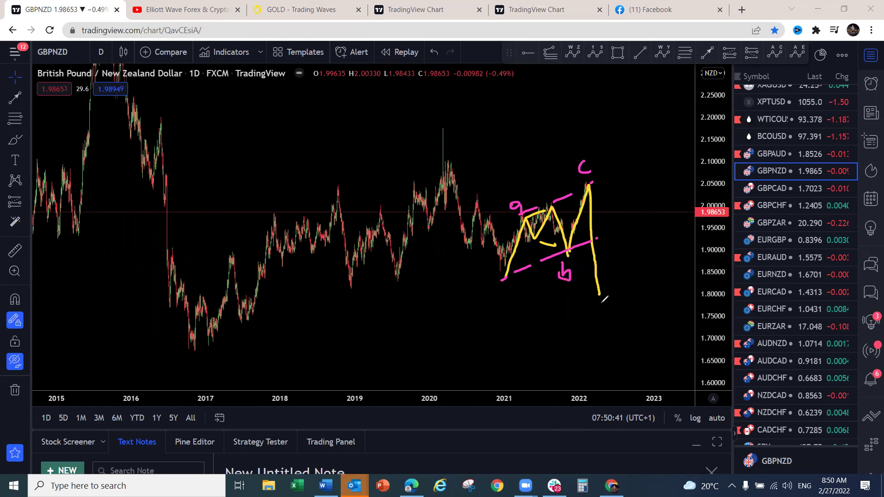
mouse_move(594, 231)
mouse_down()
mouse_move(597, 214)
mouse_move(599, 285)
mouse_up()
key(Escape)
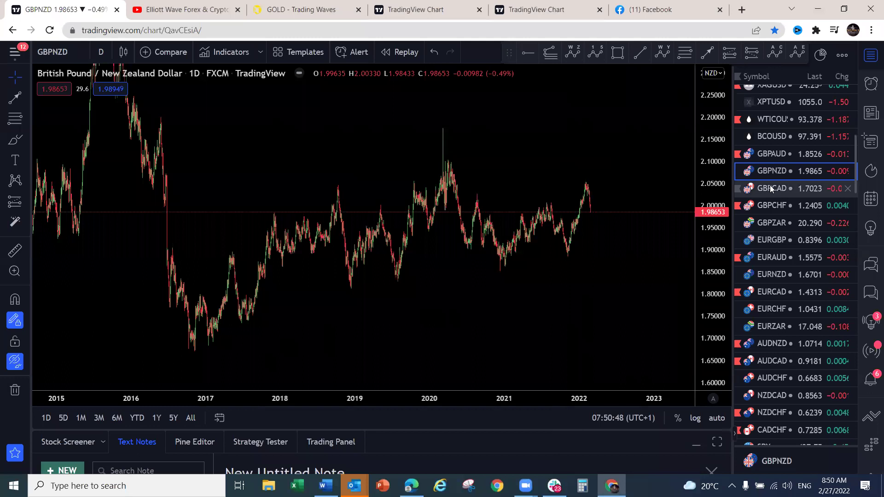
Open the daily GBPCAD chart, sketch its channelled advance and a projected drop to about 1.65 in magenta, and clear the drawings
click(755, 189)
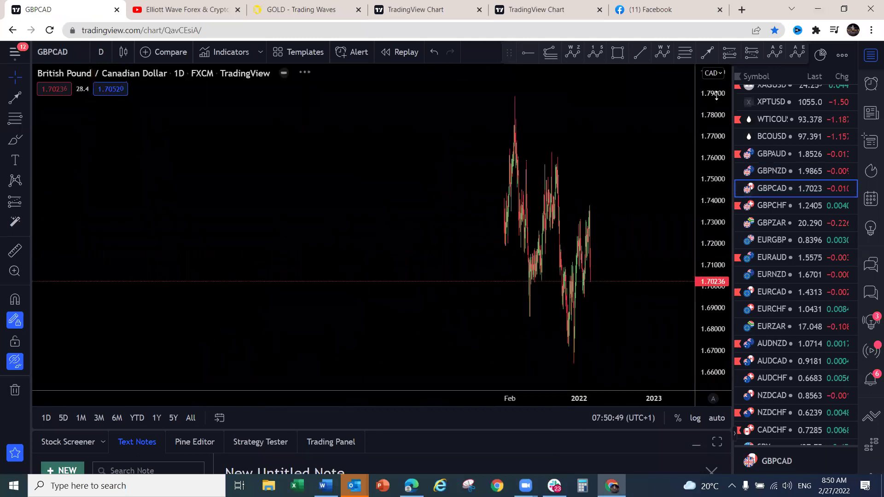
scroll(647, 288, up, 3)
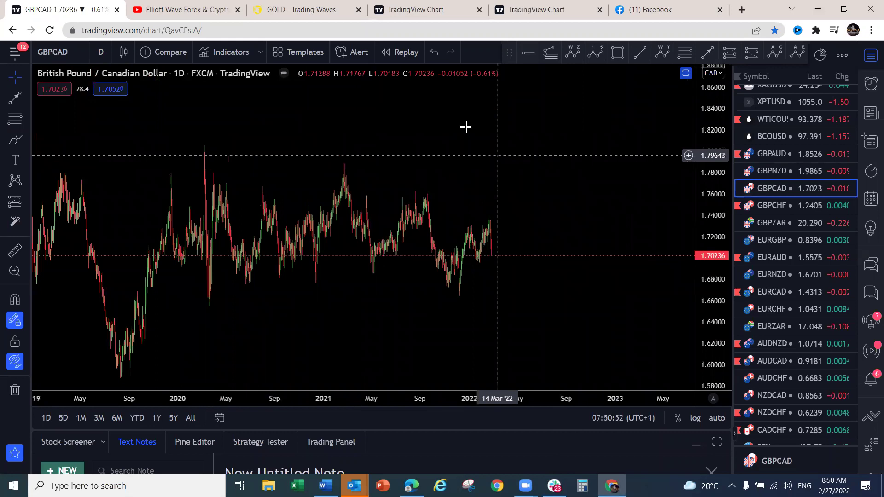
mouse_move(467, 236)
mouse_down()
mouse_move(469, 228)
mouse_move(484, 235)
mouse_move(495, 198)
mouse_up()
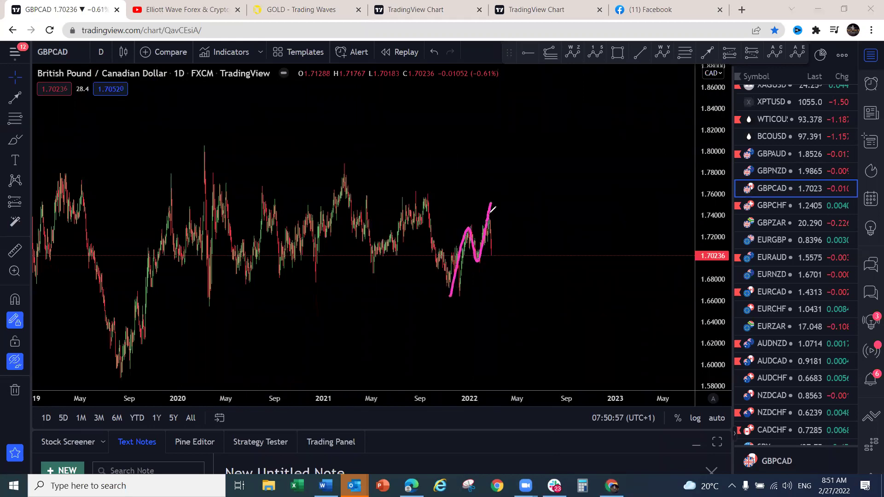
mouse_move(493, 207)
mouse_down()
mouse_move(496, 261)
mouse_move(511, 241)
mouse_move(510, 317)
mouse_up()
mouse_move(450, 297)
mouse_down()
mouse_move(507, 230)
mouse_move(490, 196)
mouse_up()
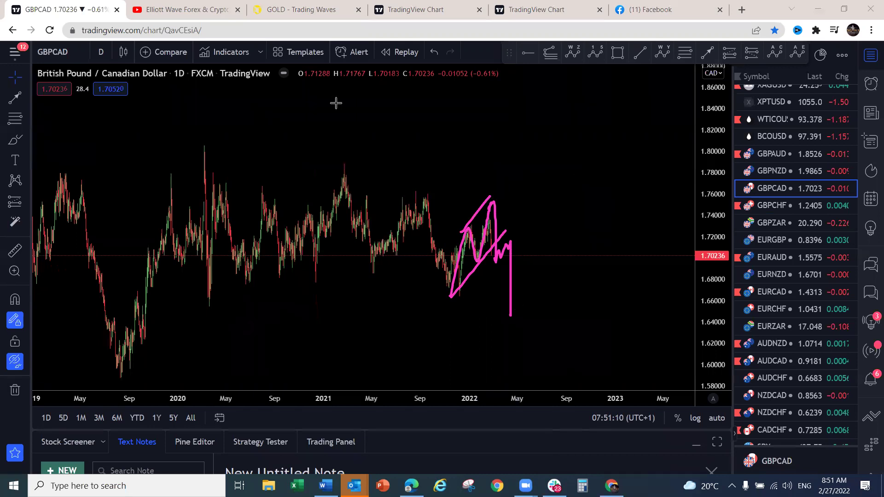
key(Escape)
Open the daily GBPCHF chart and frame the price action from August 2021 to March 2022
click(766, 202)
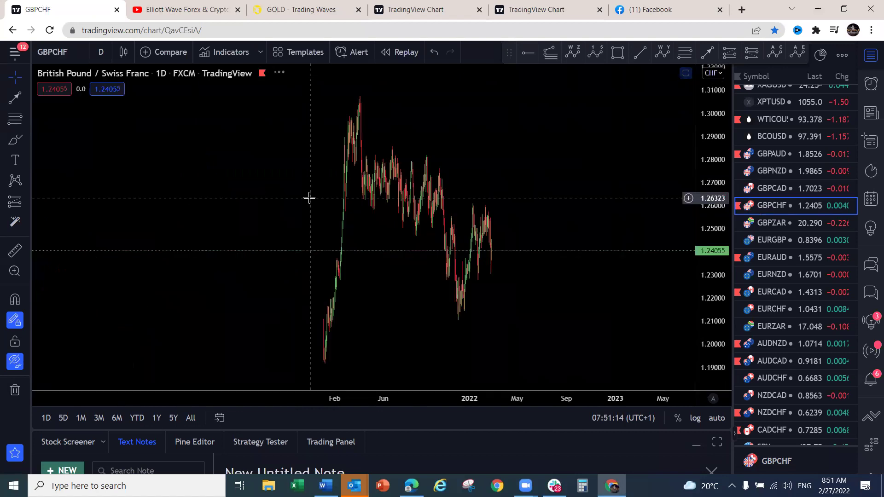
scroll(552, 277, up, 5)
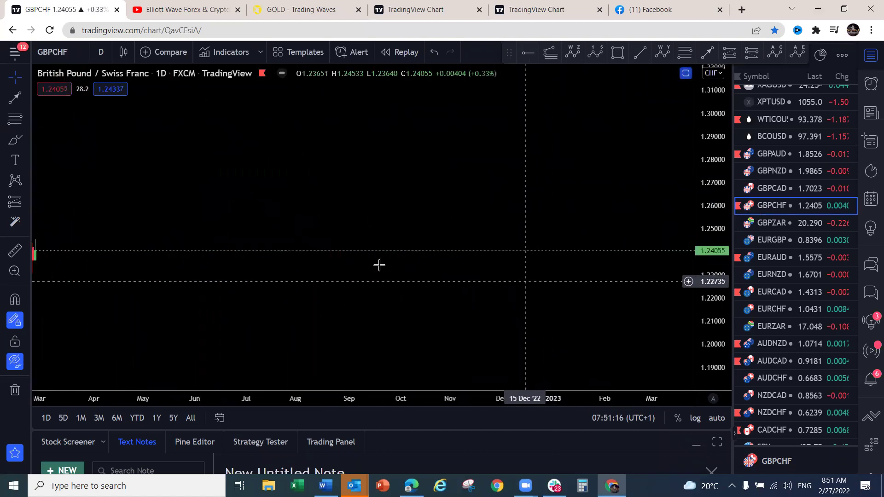
drag(144, 209, 445, 210)
drag(349, 209, 448, 210)
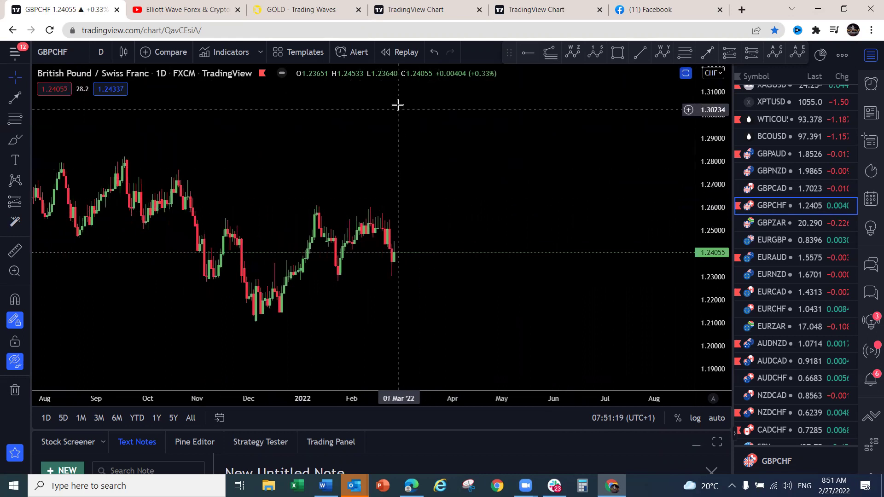
Sketch GBPCHF's 2022 swings in magenta with a projected rise to about 1.27 and a drop to about 1.22, mark the range levels, and clear everything
mouse_move(321, 205)
mouse_down()
mouse_move(340, 248)
mouse_move(388, 227)
mouse_move(395, 267)
mouse_move(416, 216)
mouse_up()
drag(433, 184, 446, 292)
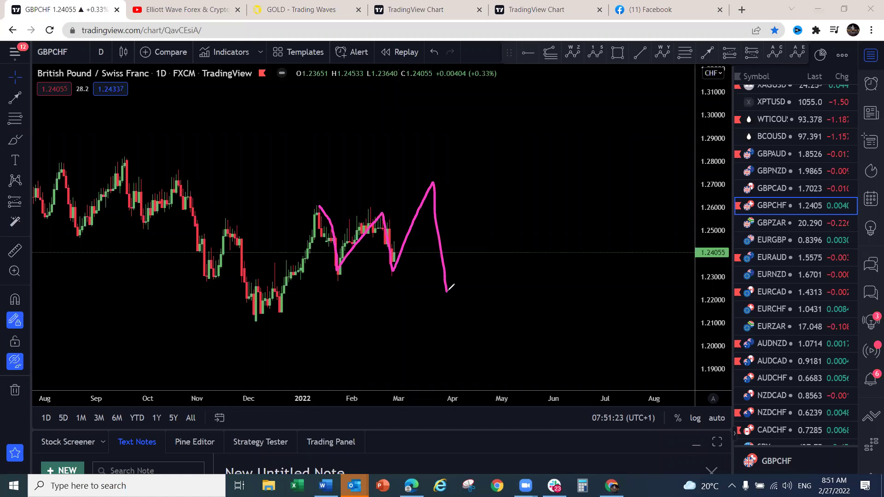
drag(339, 271, 381, 277)
drag(330, 207, 382, 214)
key(e)
Sketch a small GBPCHF bounce, replace its projected decline with a dip to about 1.225 and rise to about 1.27, and mark the 1.23 level
mouse_move(408, 249)
mouse_down()
mouse_move(392, 275)
mouse_move(401, 244)
mouse_move(404, 319)
mouse_up()
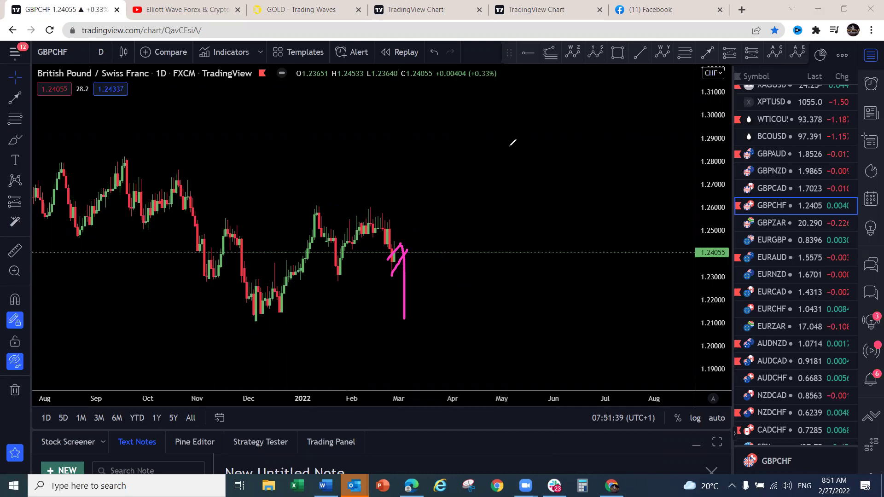
key(ctrl+z)
mouse_move(403, 244)
mouse_down()
mouse_move(405, 287)
mouse_move(445, 186)
mouse_up()
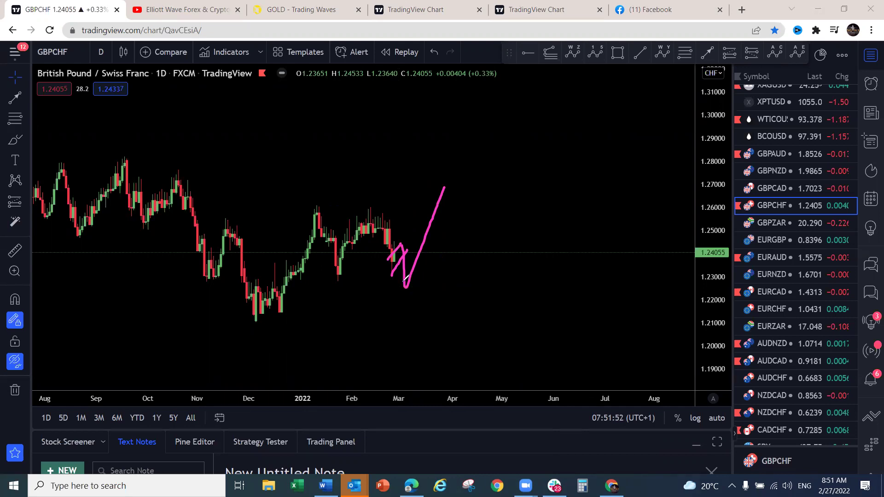
drag(371, 205, 371, 207)
drag(342, 278, 394, 278)
Clear the drawings, set the GBPCHF chart's timeframe to 4 hours, and fit then compress its price scale
click(106, 56)
click(101, 52)
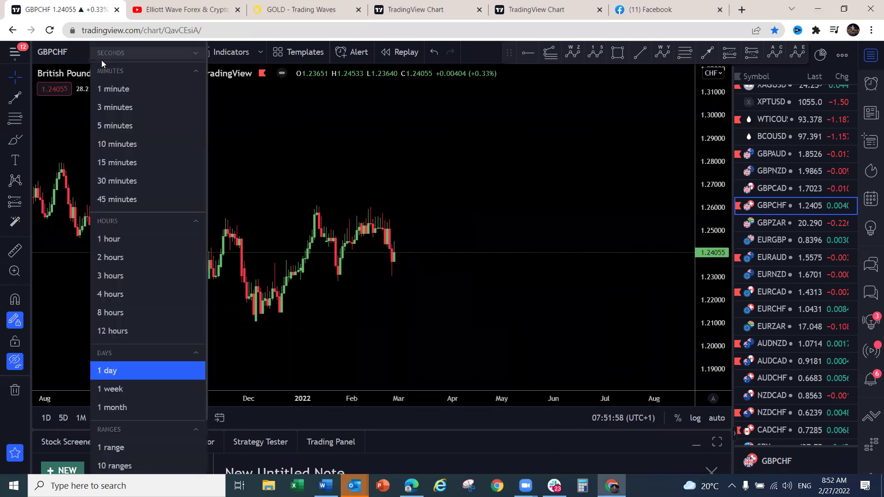
click(115, 298)
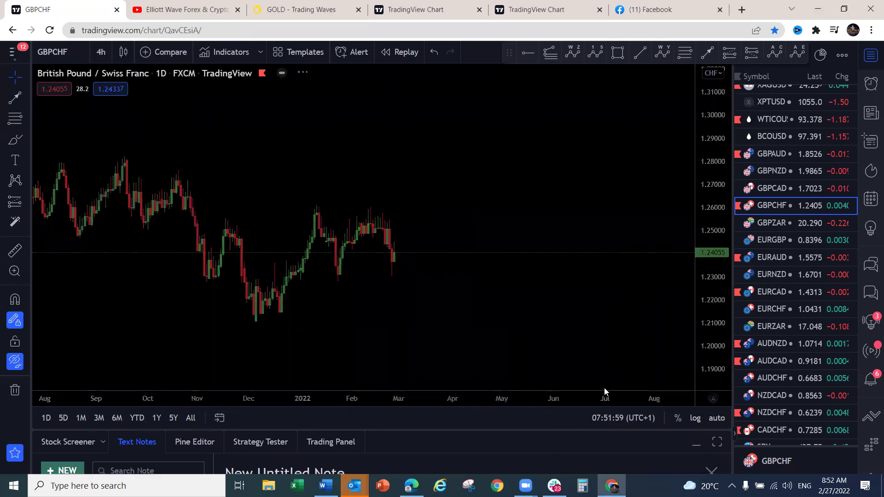
click(717, 417)
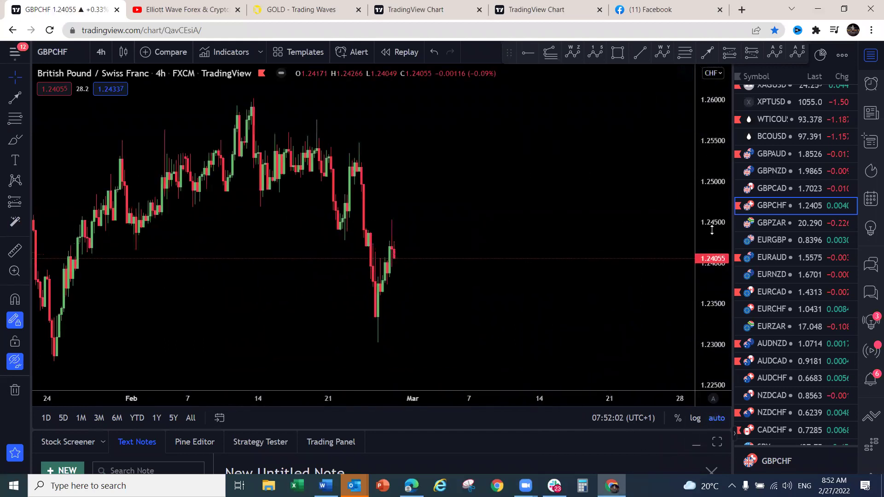
drag(712, 230, 712, 267)
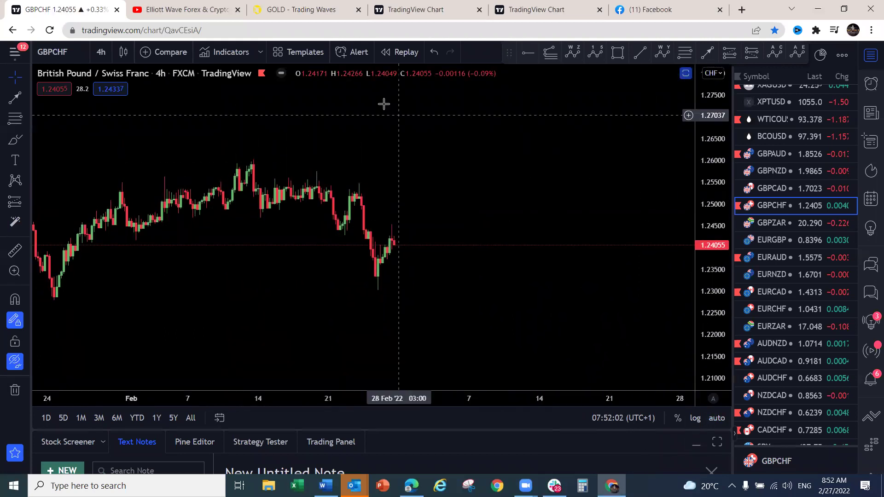
Sketch a rising channel around GBPCHF's latest bounce with a projected drop to about 1.22, clear it, and frame price from late December 2021
drag(375, 293, 410, 236)
mouse_move(364, 265)
mouse_down()
mouse_move(393, 223)
mouse_move(403, 330)
mouse_up()
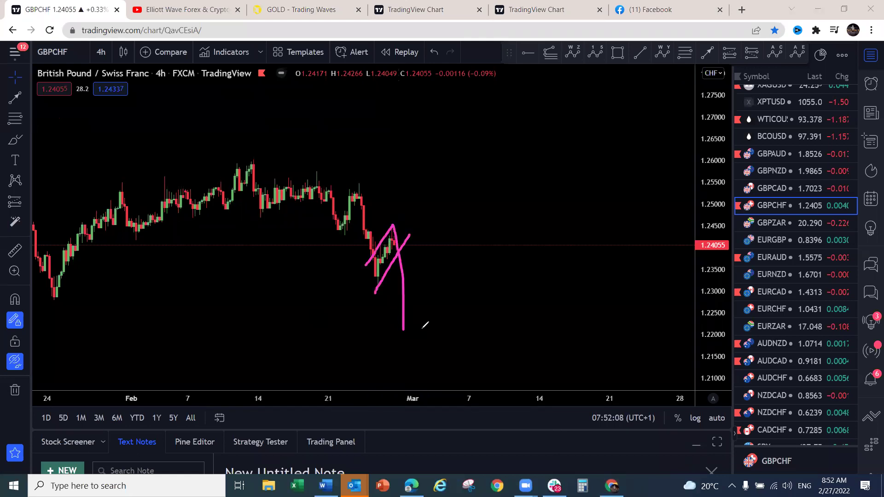
key(ctrl+z)
key(ctrl+z)
scroll(331, 199, down, 2)
drag(331, 199, 628, 273)
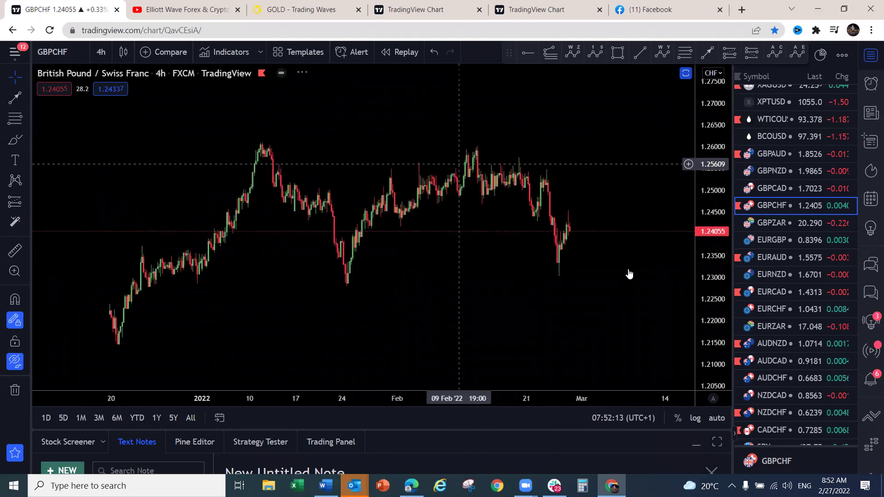
Open the 4-hour EURGBP chart, sketch its late-January and February swings in magenta with a projected decline to about 0.82, and clear the sketch
click(758, 240)
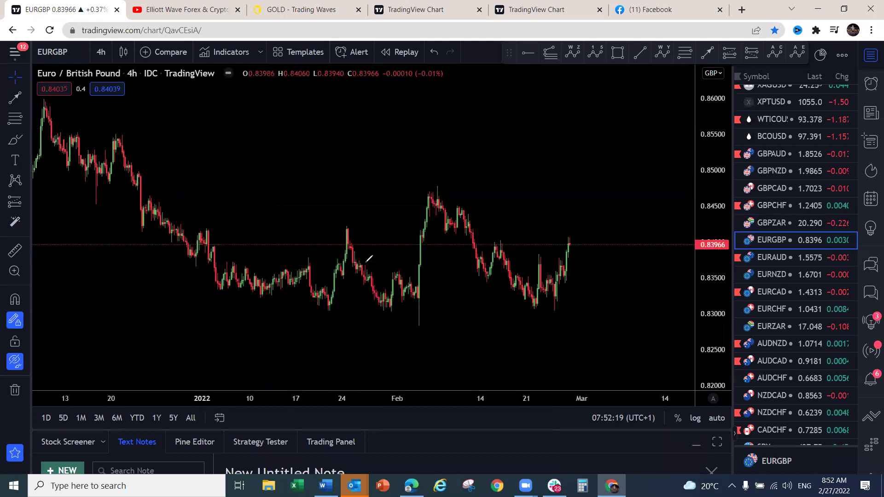
mouse_move(414, 284)
mouse_down()
mouse_move(437, 184)
mouse_move(507, 297)
mouse_move(513, 327)
mouse_up()
drag(525, 362, 526, 389)
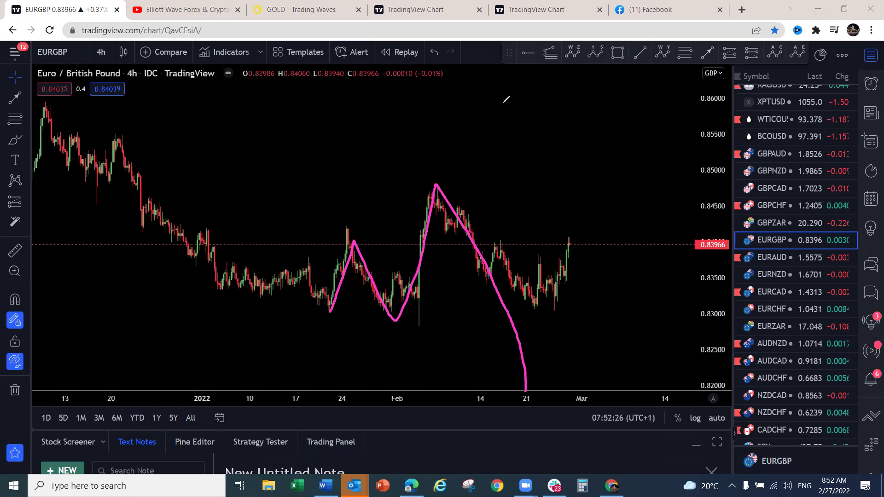
key(ctrl+z)
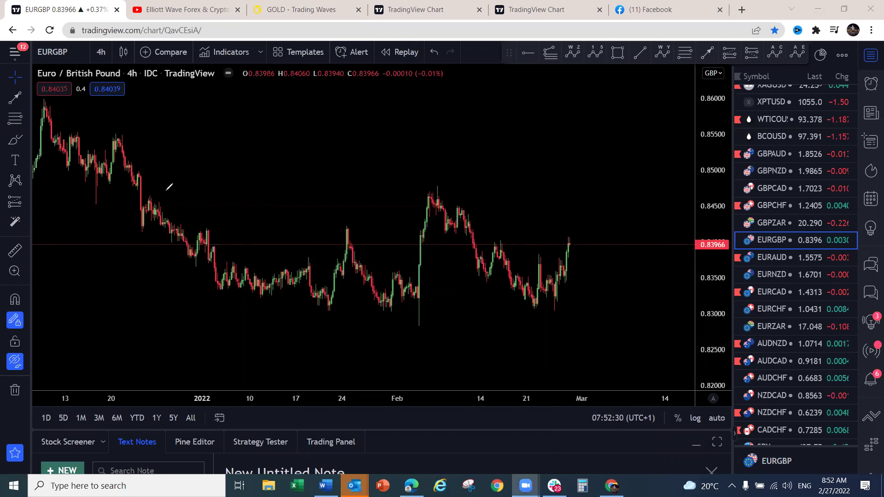
Set the EURGBP chart's timeframe to 1 day and sketch the 2022 zigzag with a projected rise to about 0.855
click(99, 51)
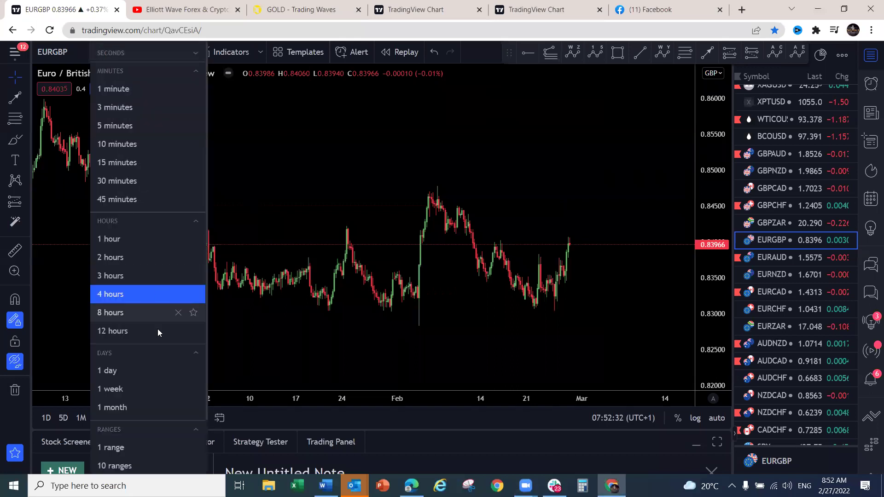
click(102, 370)
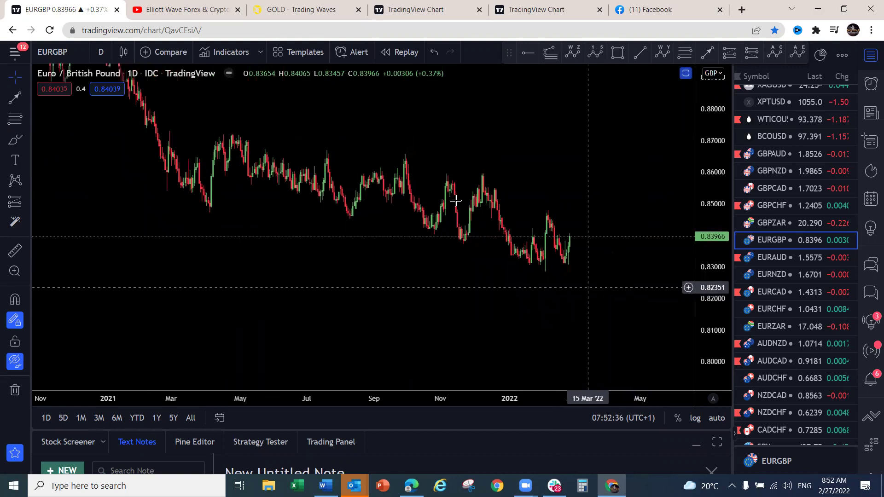
scroll(446, 267, up, 2)
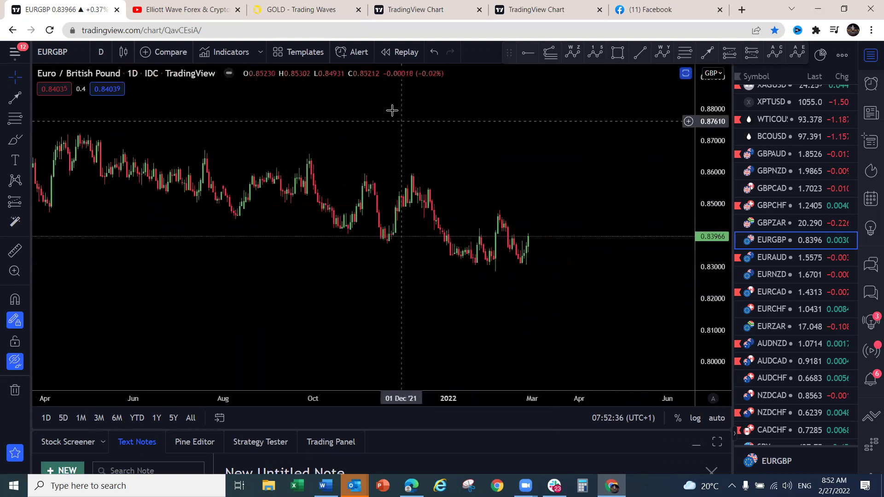
mouse_move(504, 216)
mouse_down()
mouse_move(528, 246)
mouse_move(522, 264)
mouse_up()
drag(533, 226, 535, 189)
mouse_move(489, 270)
mouse_down()
mouse_move(498, 213)
mouse_move(521, 264)
mouse_move(531, 189)
mouse_up()
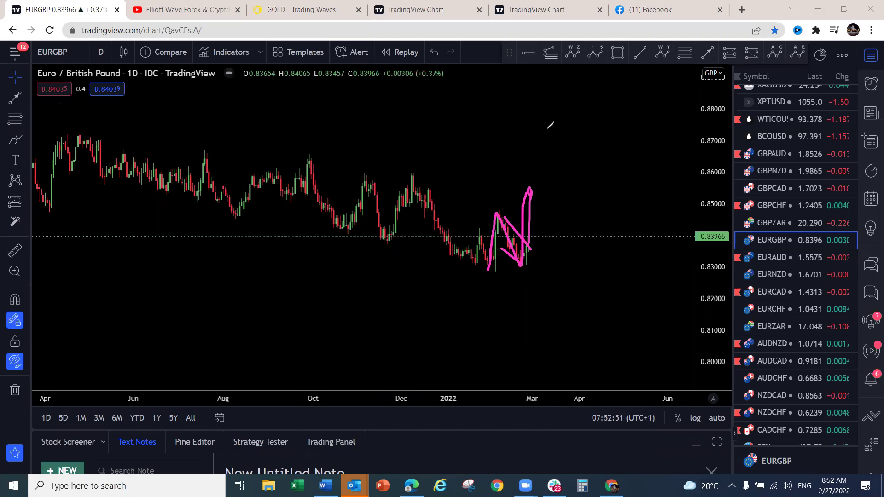
Clear the EURGBP sketch, return the chart to the 4-hour timeframe, and fit its price scale automatically
click(105, 55)
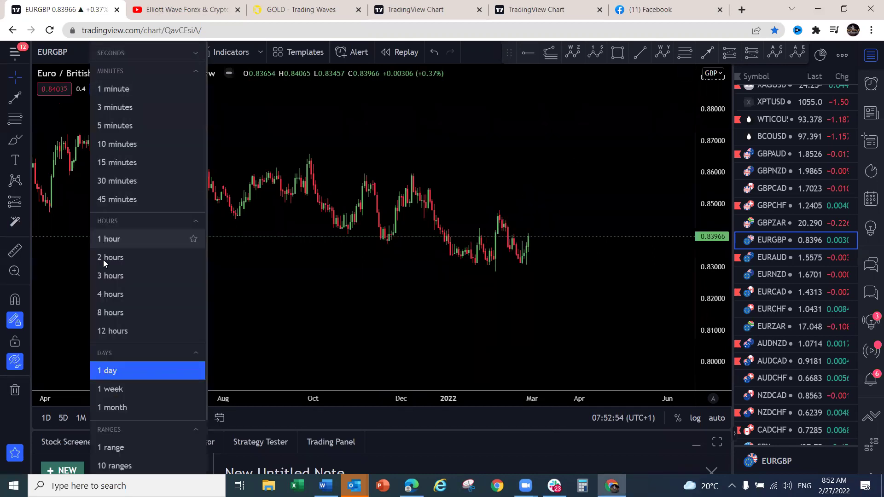
click(106, 294)
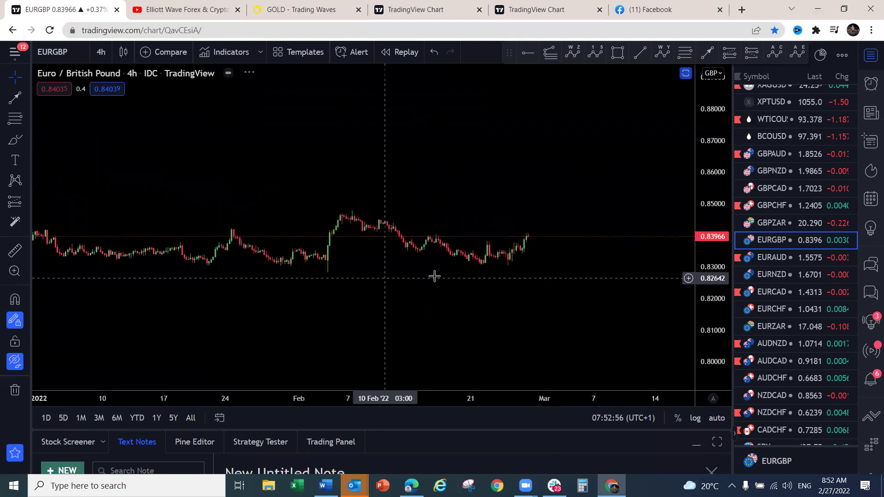
click(716, 418)
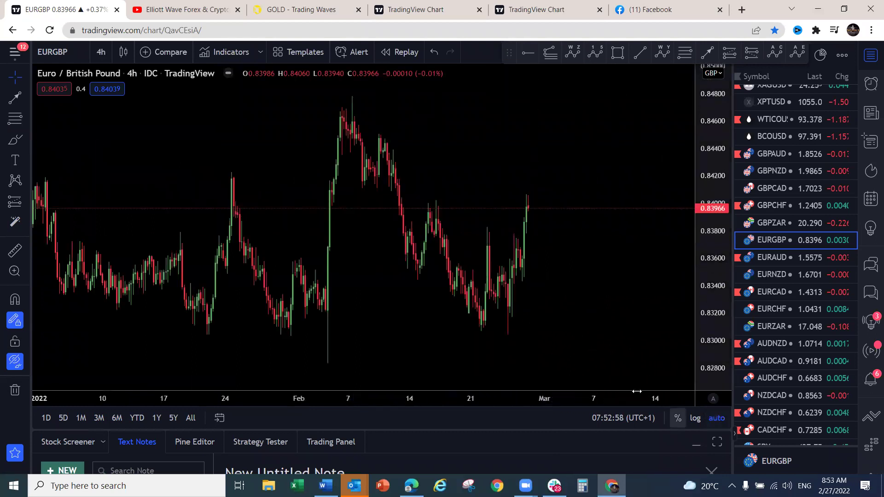
On the EURAUD and EURNZD charts, sketch a projected three-wave rebound to about 1.567 and 1.687 respectively, each followed by a drop
click(767, 259)
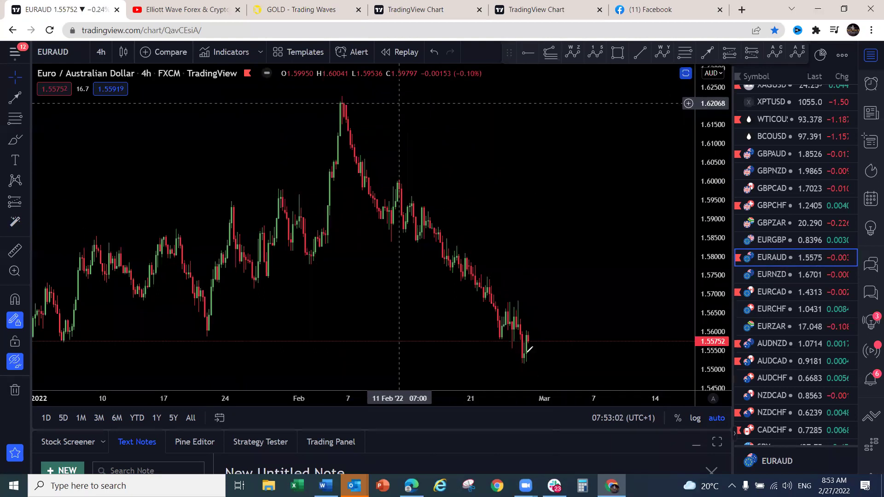
mouse_move(530, 335)
mouse_down()
mouse_move(537, 341)
mouse_move(543, 307)
mouse_move(547, 345)
mouse_up()
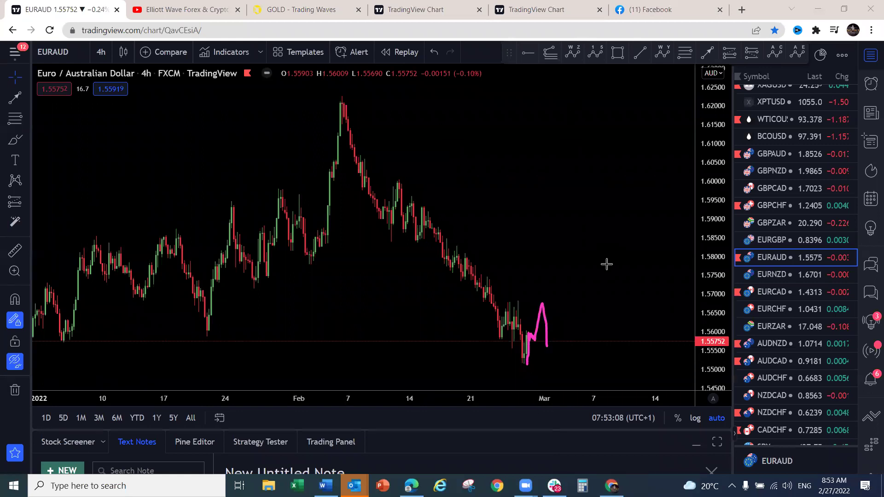
click(768, 276)
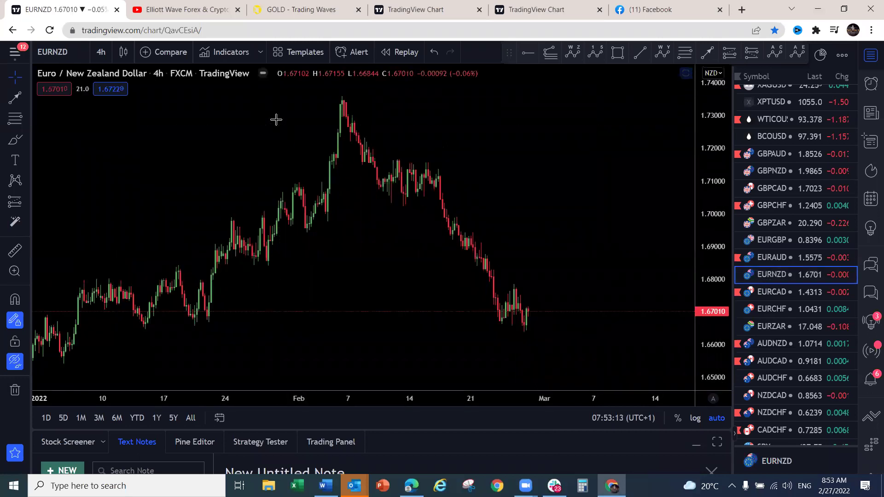
mouse_move(525, 329)
mouse_down()
mouse_move(544, 275)
mouse_move(558, 276)
mouse_move(564, 327)
mouse_up()
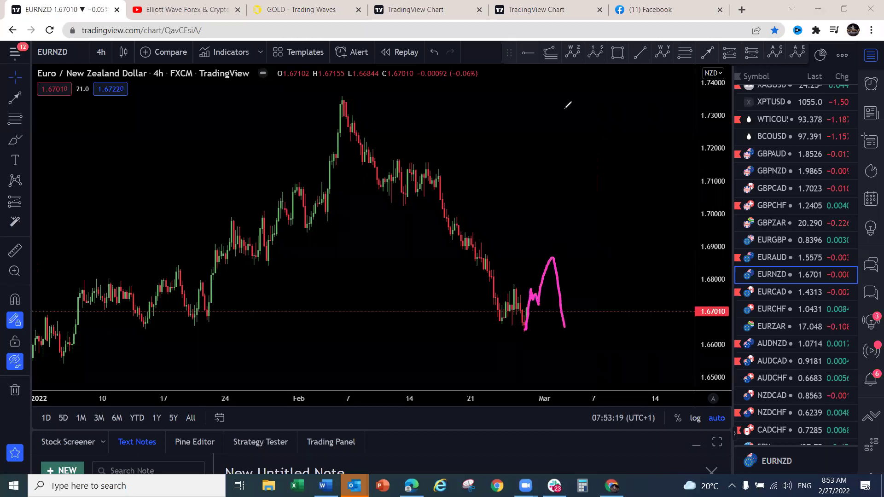
Open EURCAD, sketch a small correction channel with a projected stepped decline to about 1.423, and clear the drawing
click(770, 291)
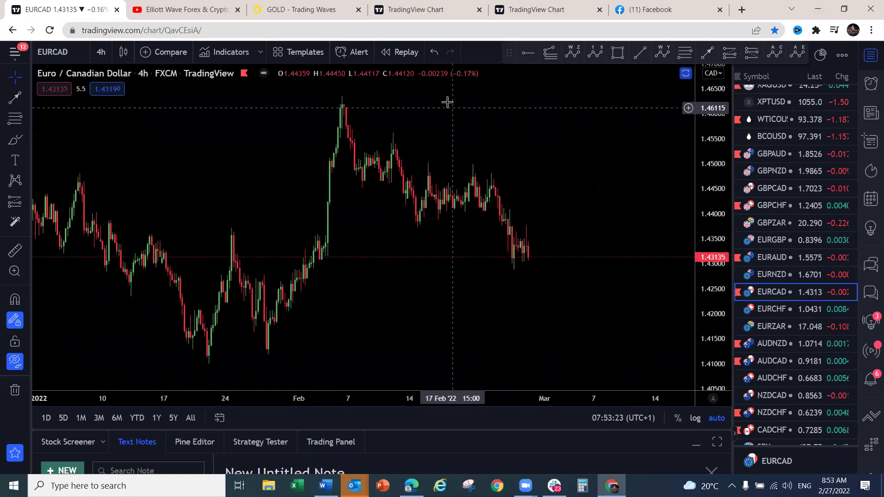
mouse_move(512, 267)
mouse_down()
mouse_move(533, 257)
mouse_move(527, 227)
mouse_move(534, 281)
mouse_move(546, 265)
mouse_move(554, 298)
mouse_up()
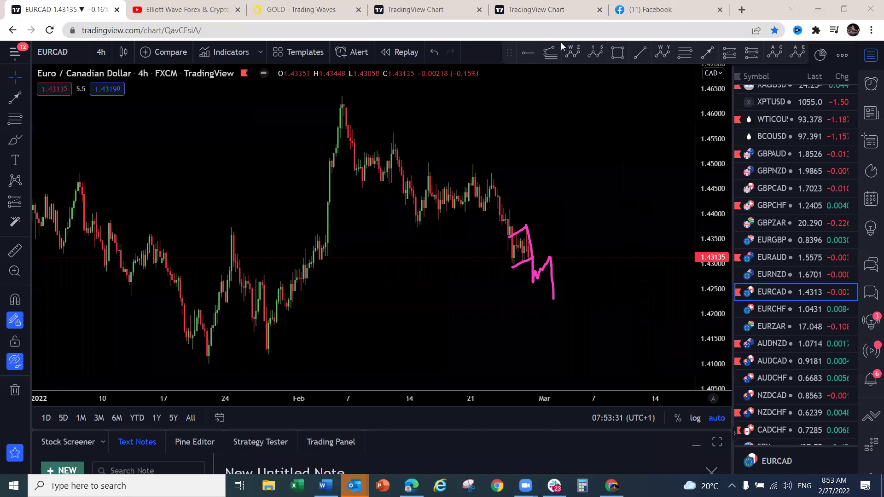
key(Escape)
Open the 4-hour EURCHF chart and frame the price action from August 2021 with space ahead up to May 2022
click(772, 310)
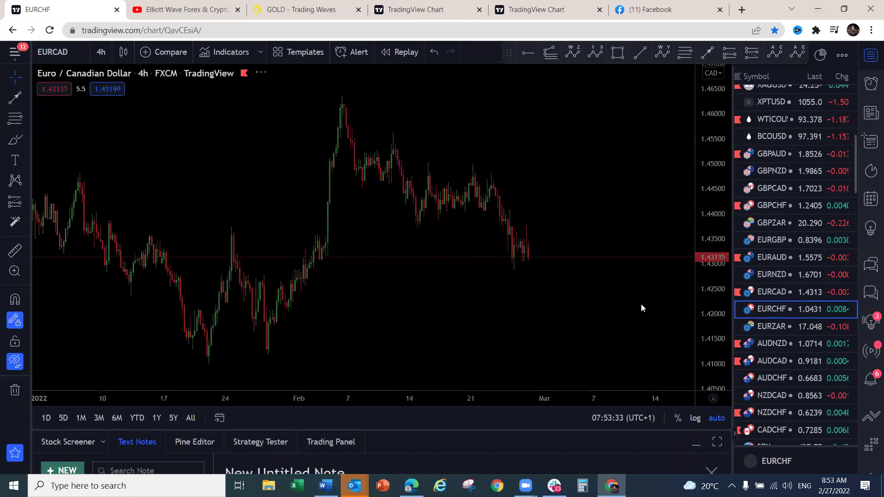
scroll(511, 166, down, 5)
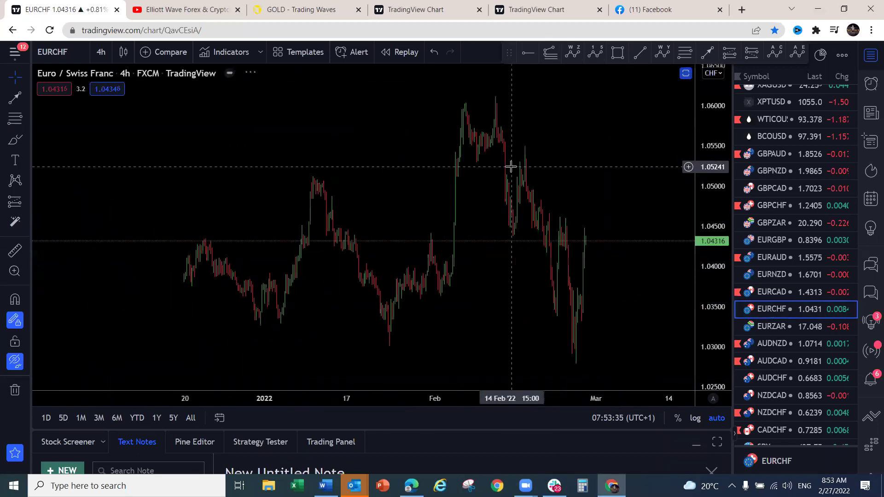
drag(608, 357, 465, 359)
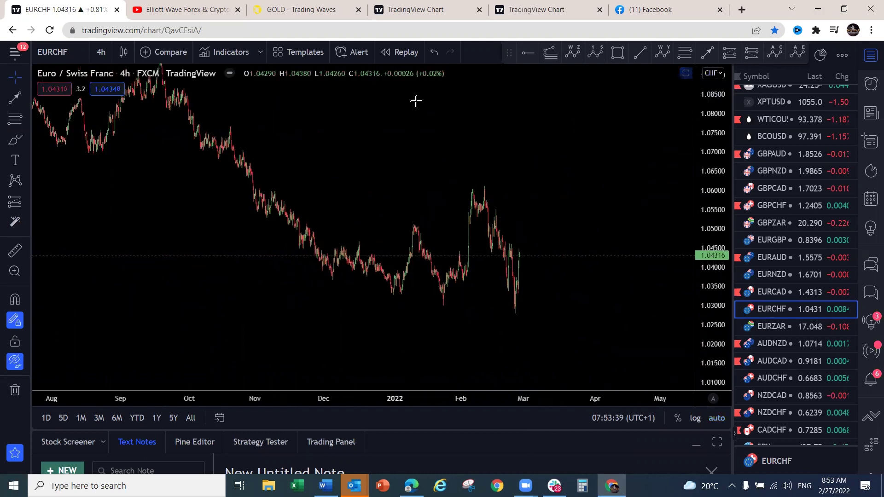
Sketch EURCHF's 2022 swings in magenta with a projected rise to about 1.063 and drop to about 1.015, and mark the range's high and low
drag(436, 297, 475, 192)
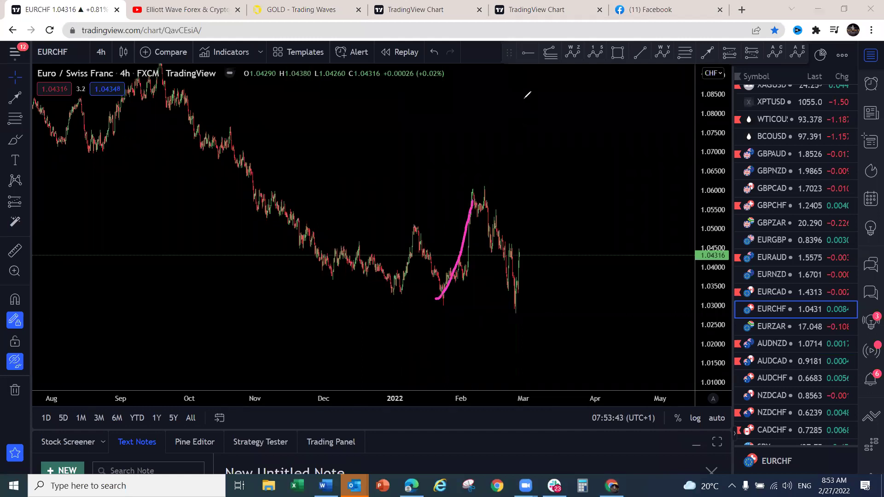
key(ctrl+z)
mouse_move(394, 290)
mouse_down()
mouse_move(479, 183)
mouse_move(513, 309)
mouse_move(528, 265)
mouse_up()
drag(544, 228, 552, 174)
drag(489, 186, 535, 183)
drag(413, 305, 470, 301)
drag(550, 178, 603, 365)
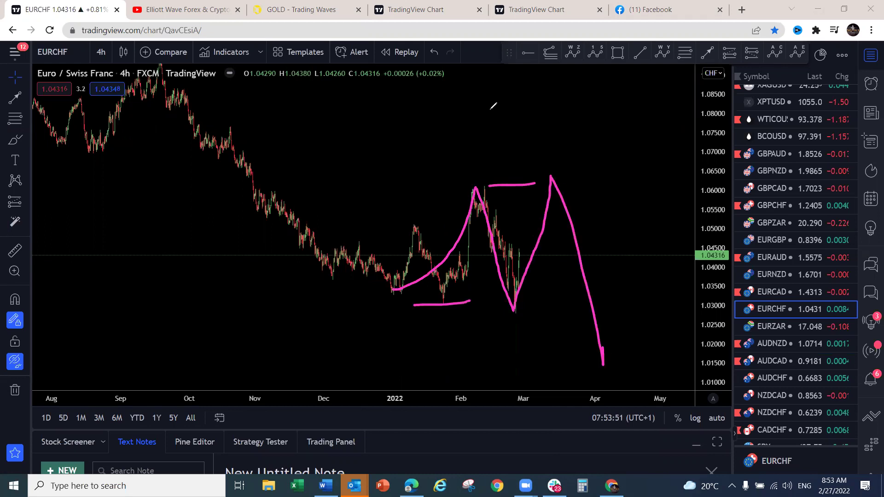
Sketch EURCHF's internal three-wave subdivisions in red, circle the target near 1.062, and clear all drawings
mouse_move(396, 296)
mouse_down()
mouse_move(420, 228)
mouse_move(443, 291)
mouse_move(463, 198)
mouse_up()
drag(495, 251, 503, 279)
drag(498, 221, 510, 243)
drag(478, 193, 487, 211)
mouse_move(512, 247)
mouse_down()
mouse_move(518, 300)
mouse_move(539, 170)
mouse_up()
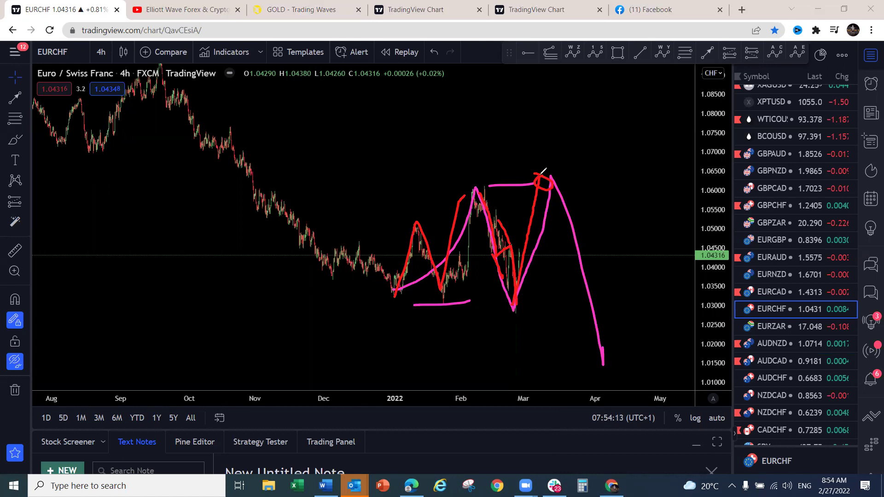
mouse_move(512, 290)
mouse_down()
mouse_move(519, 254)
mouse_move(536, 248)
mouse_move(548, 203)
mouse_up()
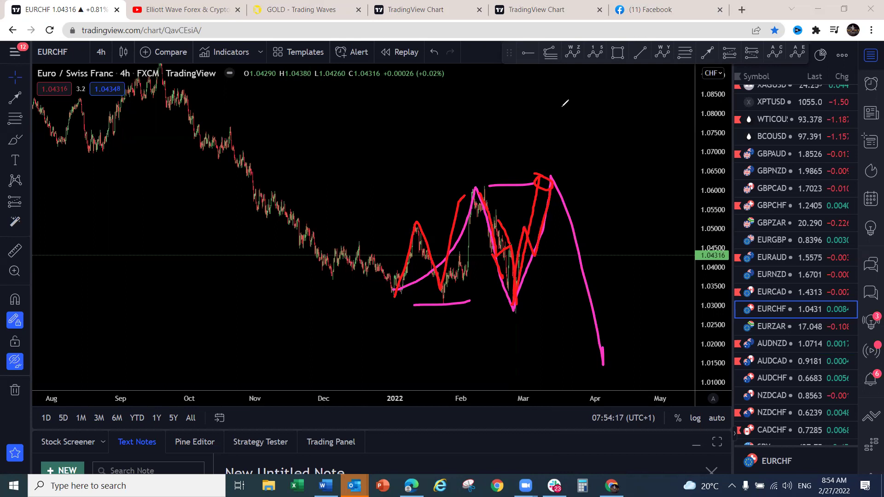
key(Escape)
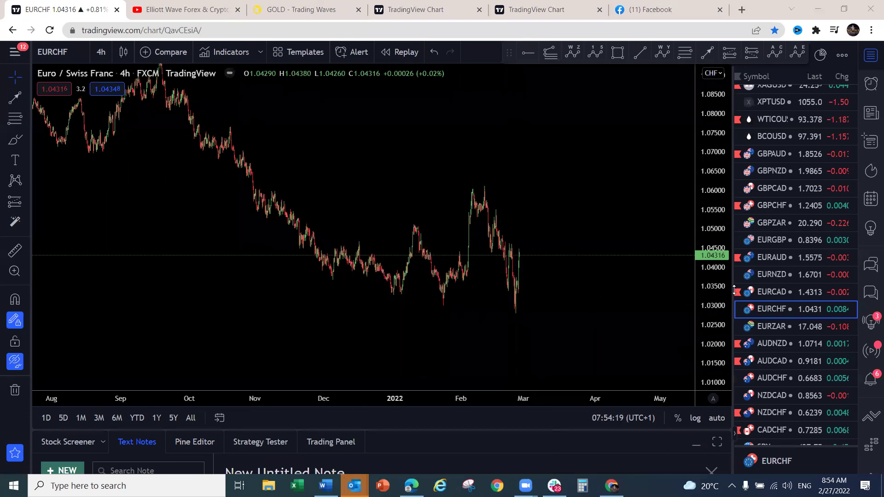
Open the AUDNZD chart, compress its price scale, sketch the February swings in red, and clear them
click(767, 344)
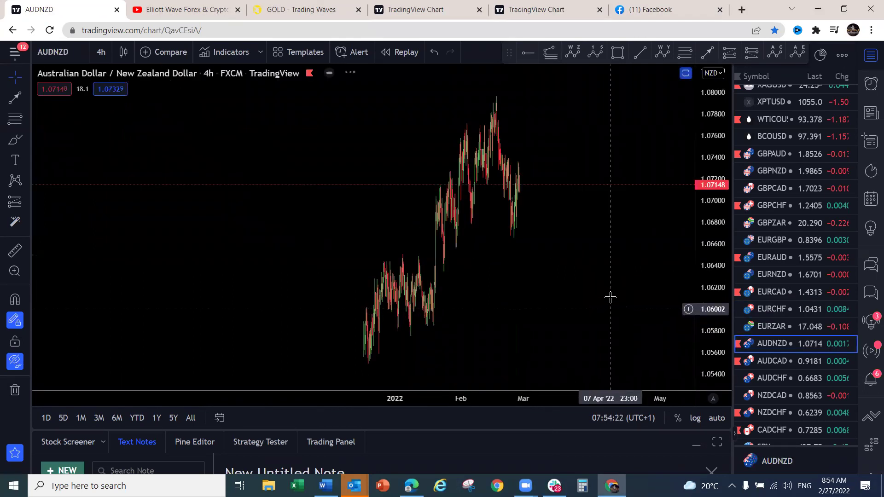
drag(699, 221, 700, 290)
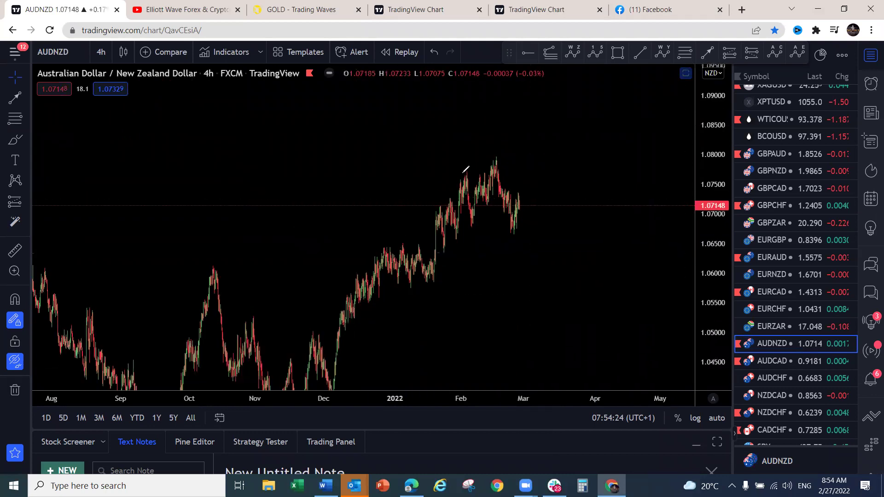
drag(510, 191, 513, 232)
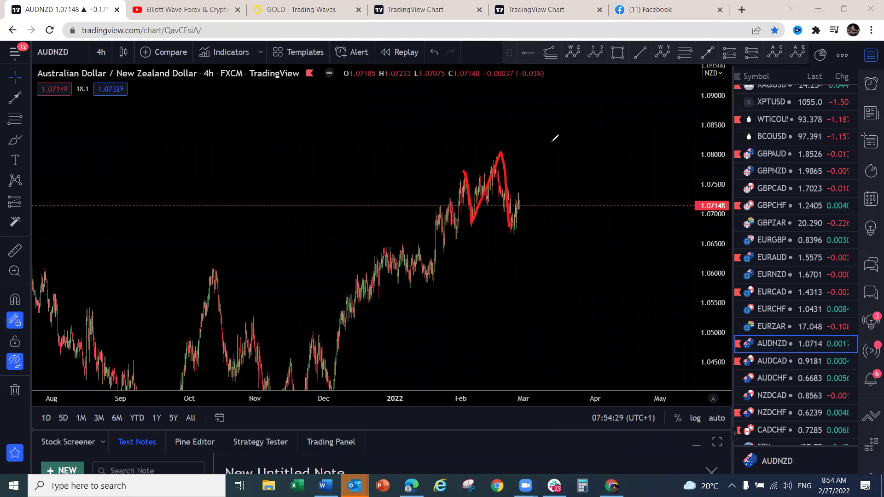
key(Escape)
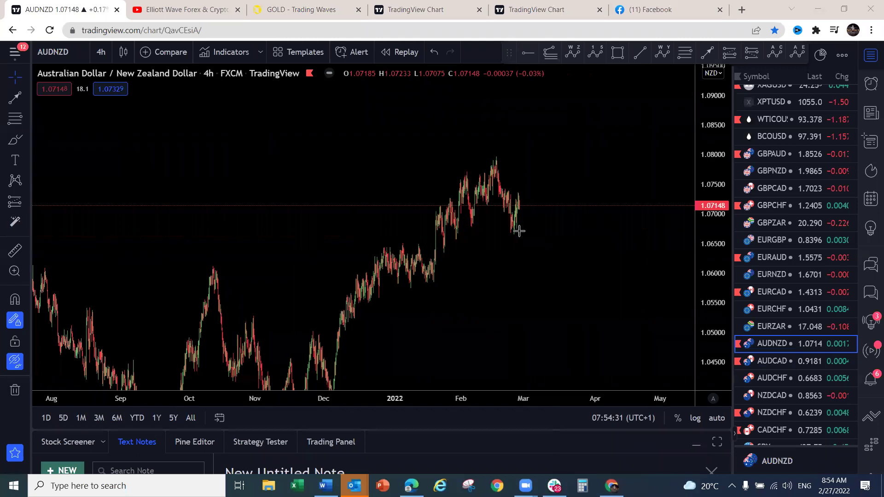
Sketch a small corrective channel around AUDNZD's late-February bounce with a projected drop to about 1.054
scroll(518, 231, up, 4)
drag(517, 231, 470, 264)
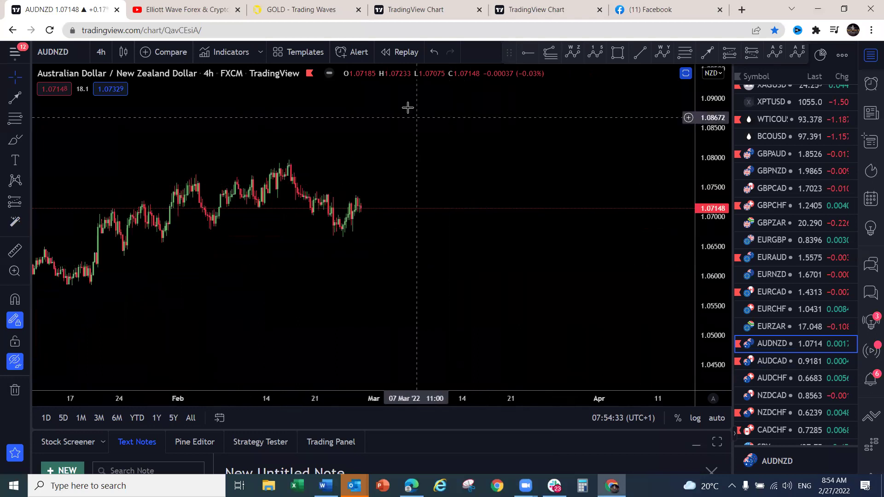
mouse_move(335, 233)
mouse_down()
mouse_move(345, 211)
mouse_move(353, 221)
mouse_move(359, 187)
mouse_move(360, 206)
mouse_up()
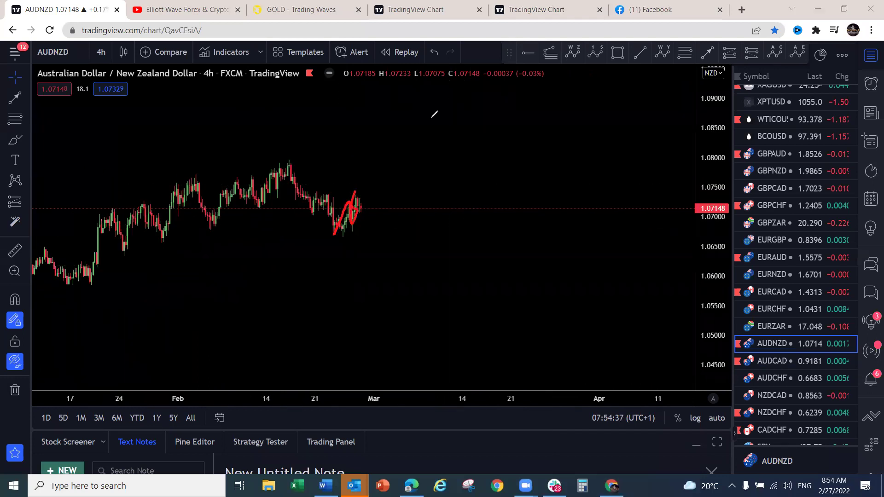
key(ctrl+z)
mouse_move(334, 233)
mouse_down()
mouse_move(351, 203)
mouse_move(353, 229)
mouse_move(378, 184)
mouse_move(365, 218)
mouse_move(389, 290)
mouse_move(385, 311)
mouse_up()
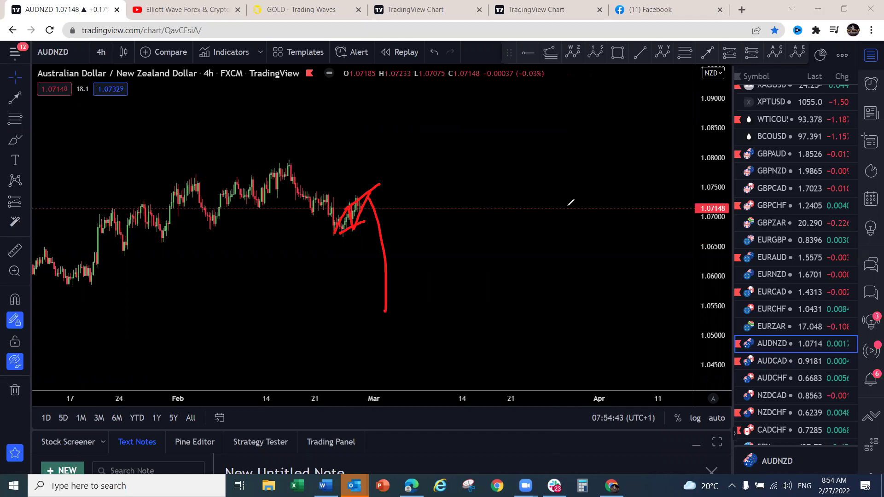
Open the 4-hour AUDCAD chart and frame the price action from November 2021 to March 2022
click(806, 361)
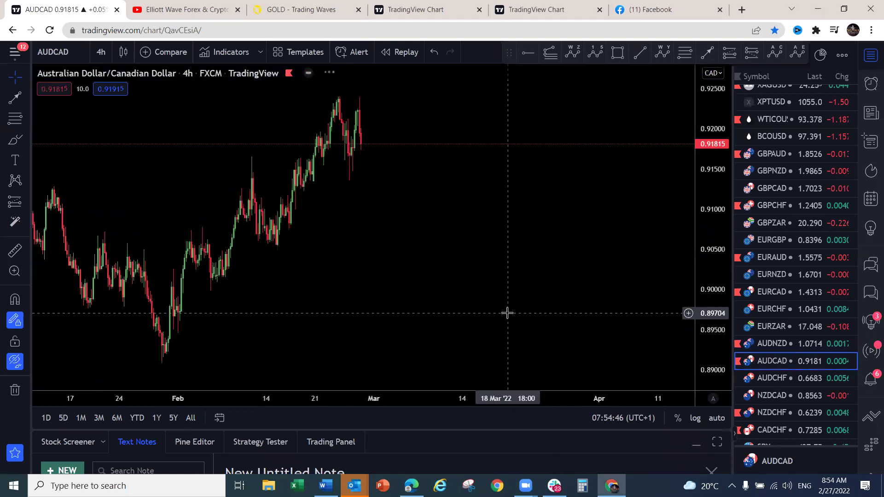
scroll(335, 247, down, 3)
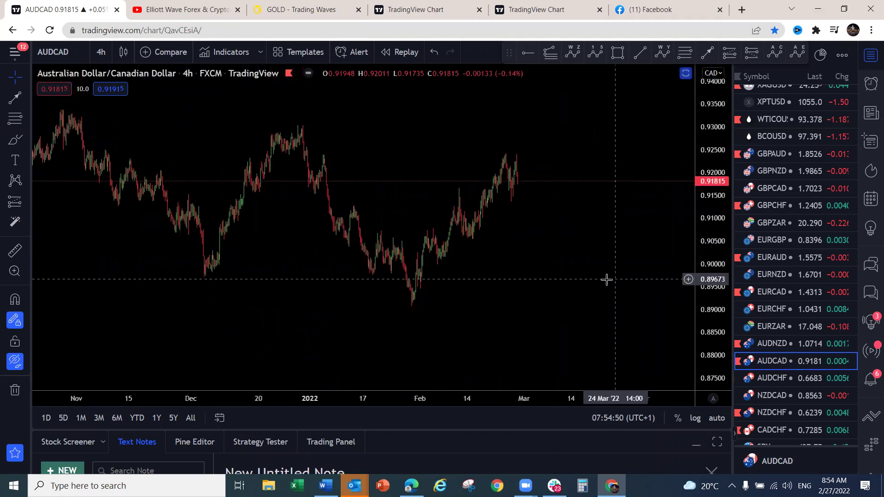
Mark AUDCAD's decline since early 2021 with a red arrow, clear it, and sketch the February rally with a projected drop to about 0.90
drag(606, 279, 554, 279)
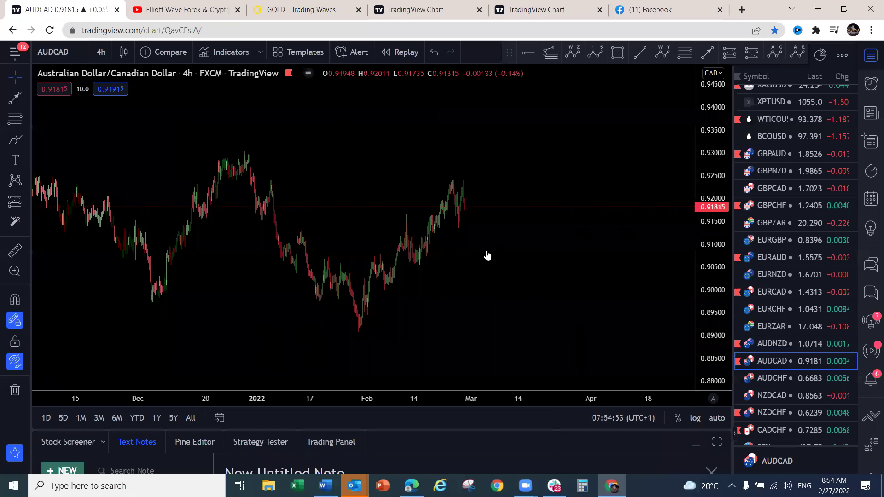
scroll(485, 251, down, 5)
scroll(494, 250, down, 10)
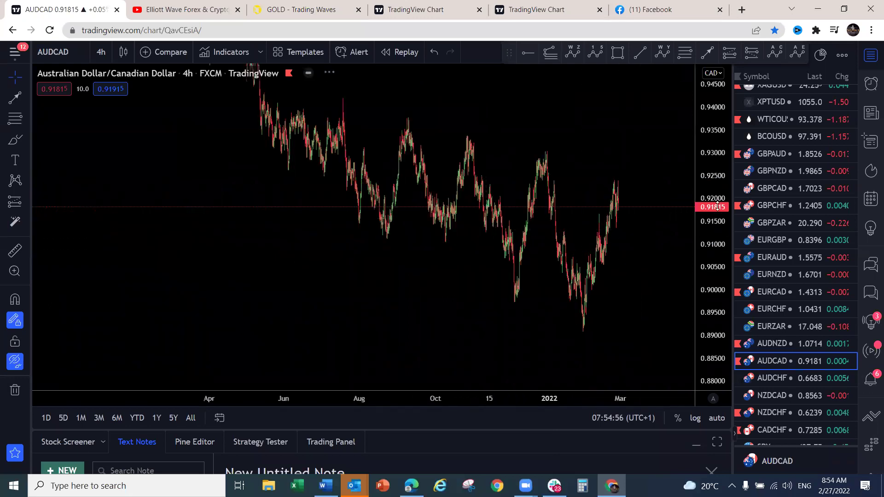
drag(546, 316, 510, 319)
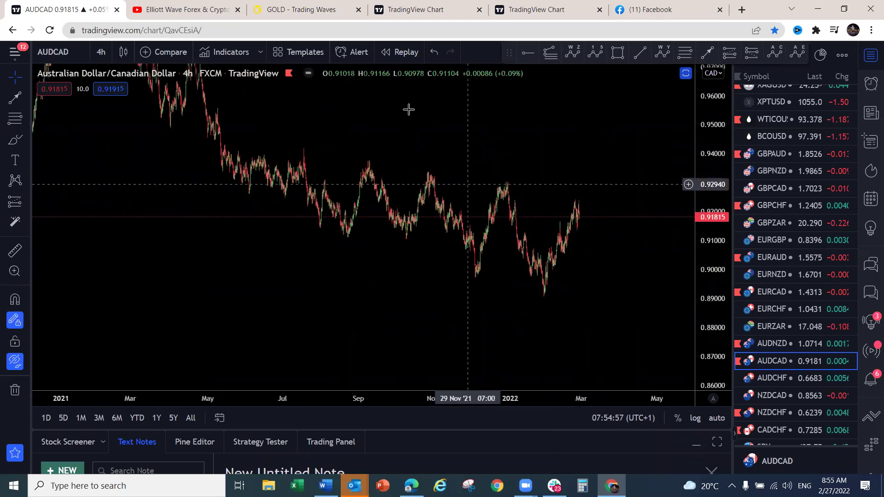
mouse_move(138, 78)
mouse_down()
mouse_move(296, 198)
mouse_move(581, 305)
mouse_move(488, 295)
mouse_up()
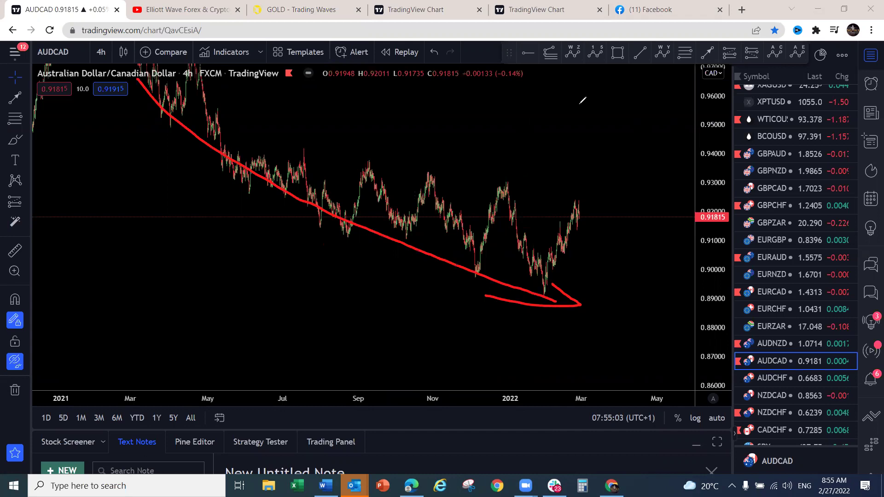
key(e)
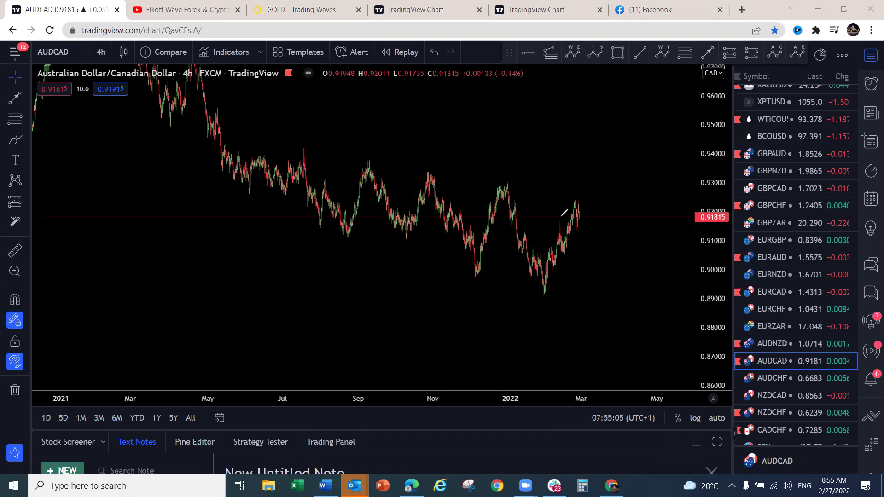
mouse_move(544, 295)
mouse_down()
mouse_move(582, 191)
mouse_move(585, 285)
mouse_up()
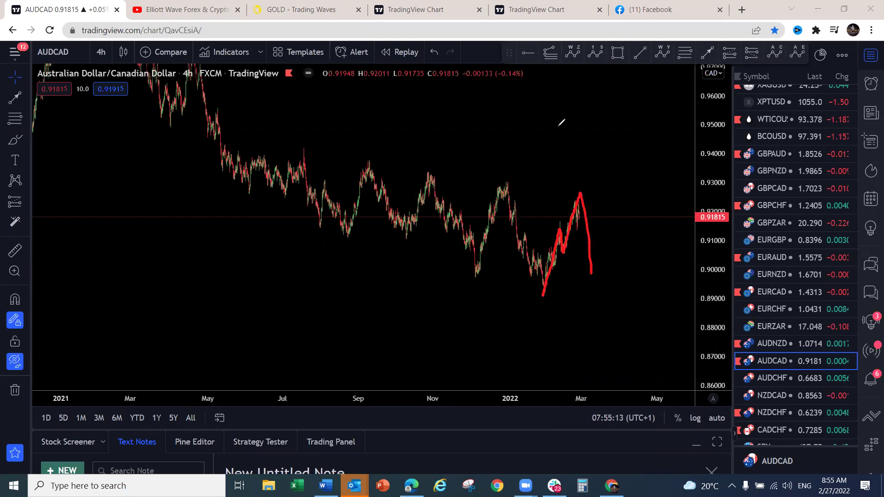
Open the AUDCHF chart, sketch a red three-wave channel rising to about 0.679 with a drop to about 0.647, and clear it
click(783, 380)
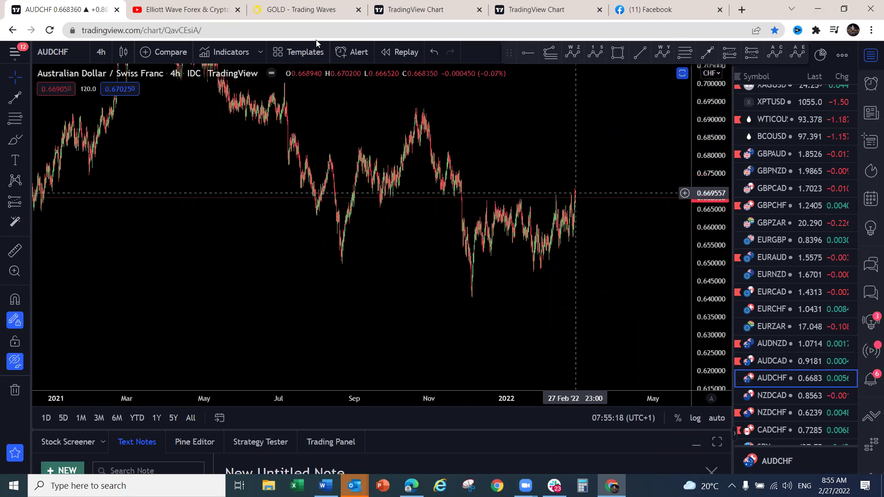
mouse_move(466, 291)
mouse_down()
mouse_move(509, 198)
mouse_move(541, 262)
mouse_move(575, 178)
mouse_up()
drag(507, 201, 571, 176)
drag(475, 291, 542, 264)
drag(575, 187, 587, 275)
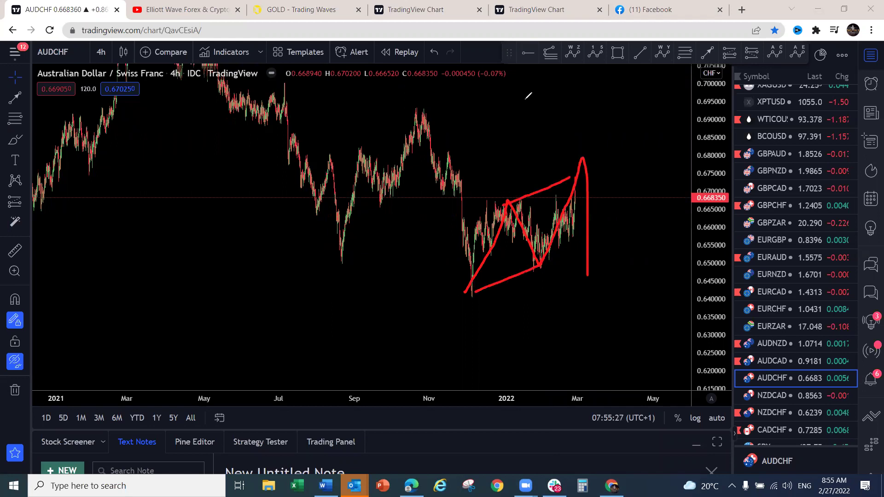
key(Escape)
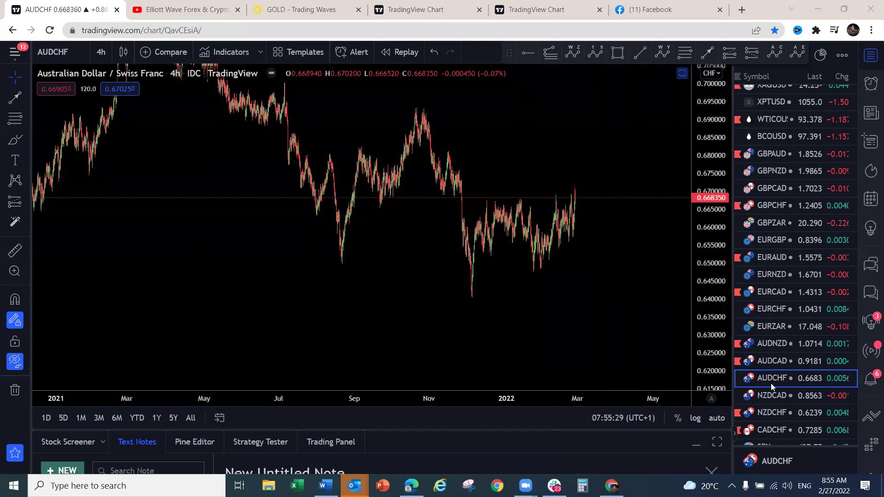
Open the NZDCAD chart, sketch the February three-wave rally in yellow with a projected drop to about 0.831, and clear it
key(Down)
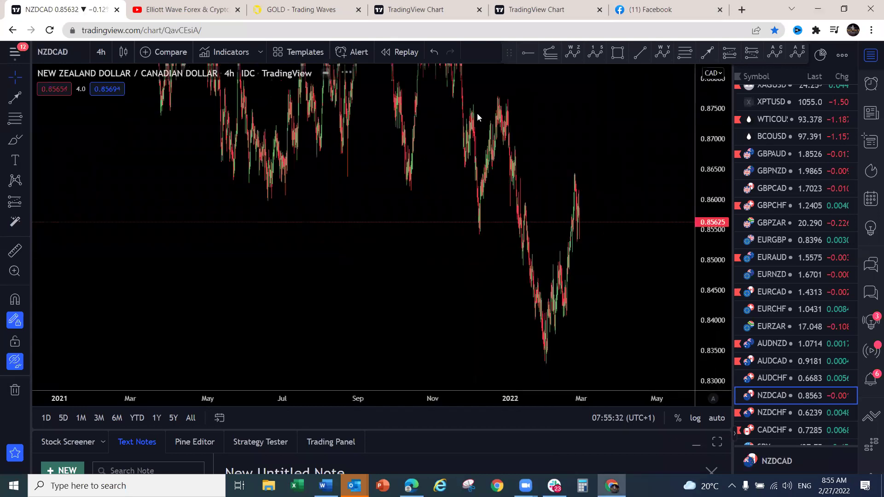
right_click(632, 253)
click(668, 188)
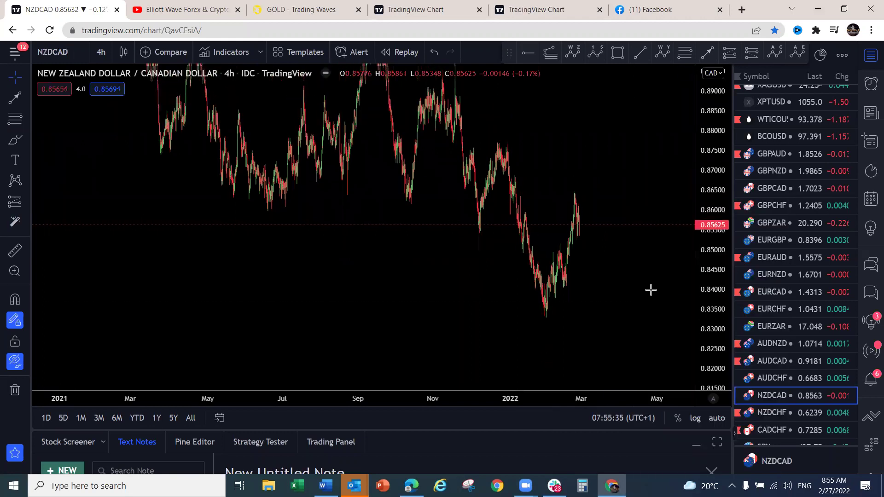
scroll(651, 289, up, 5)
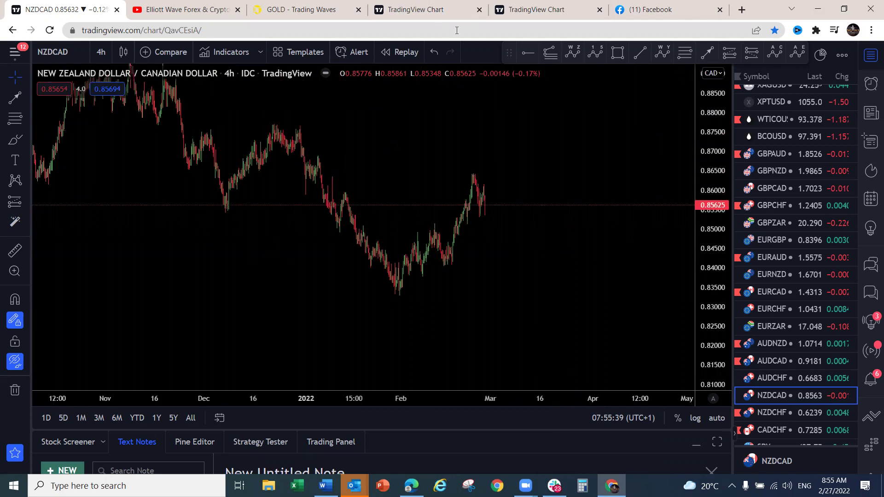
drag(386, 296, 438, 220)
mouse_move(420, 274)
mouse_down()
mouse_move(442, 268)
mouse_move(477, 180)
mouse_move(503, 303)
mouse_up()
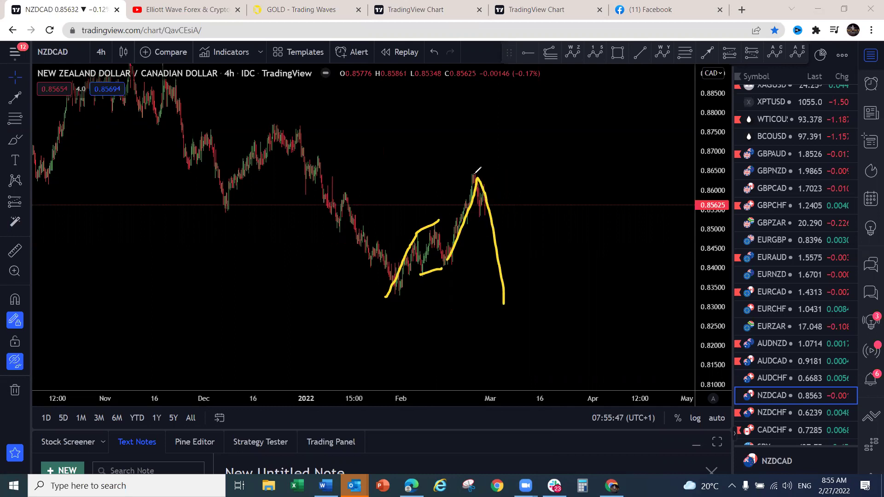
key(ctrl+z)
key(ctrl+z)
key(ctrl+z)
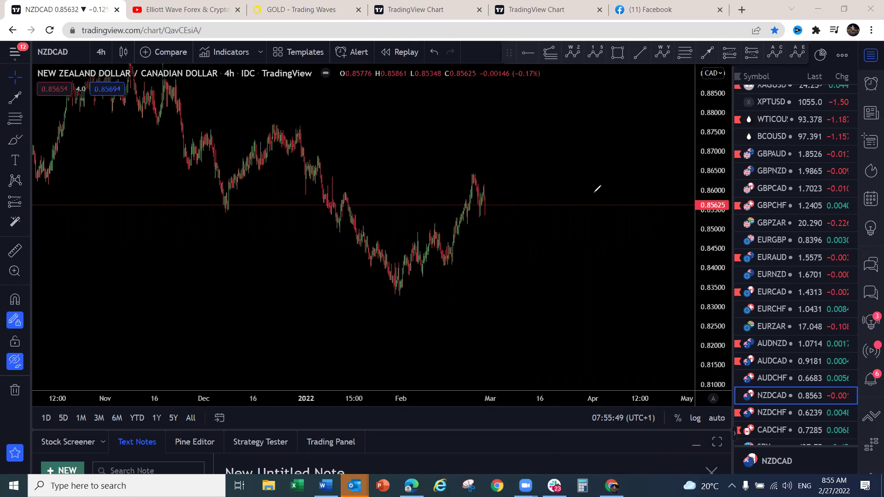
Open the NZDCHF chart and sketch February's yellow corrective swings with a projected rise to about 0.633 and a turn down
click(792, 412)
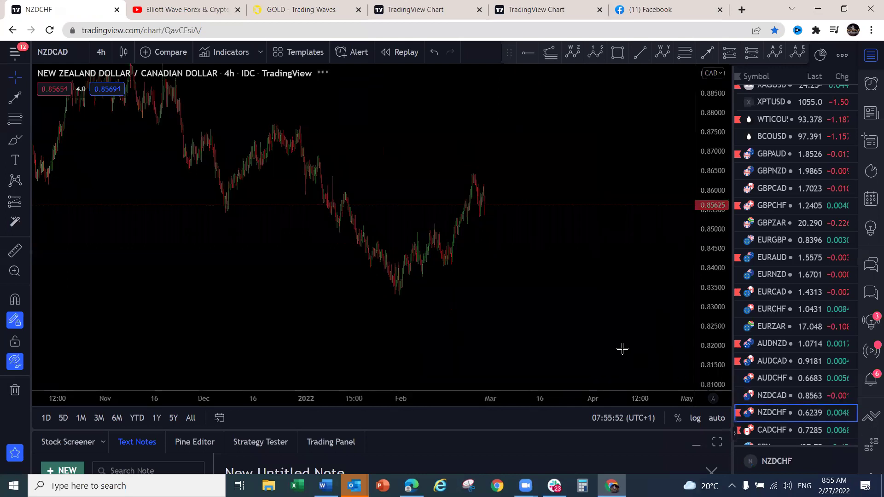
drag(712, 134, 698, 341)
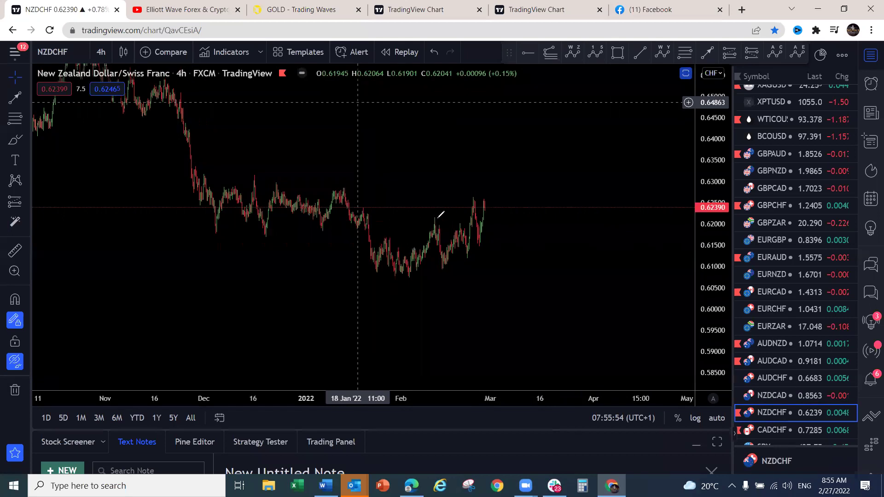
drag(437, 218, 472, 207)
drag(445, 265, 482, 241)
mouse_move(381, 272)
mouse_down()
mouse_move(435, 220)
mouse_move(477, 240)
mouse_move(502, 172)
mouse_move(510, 212)
mouse_up()
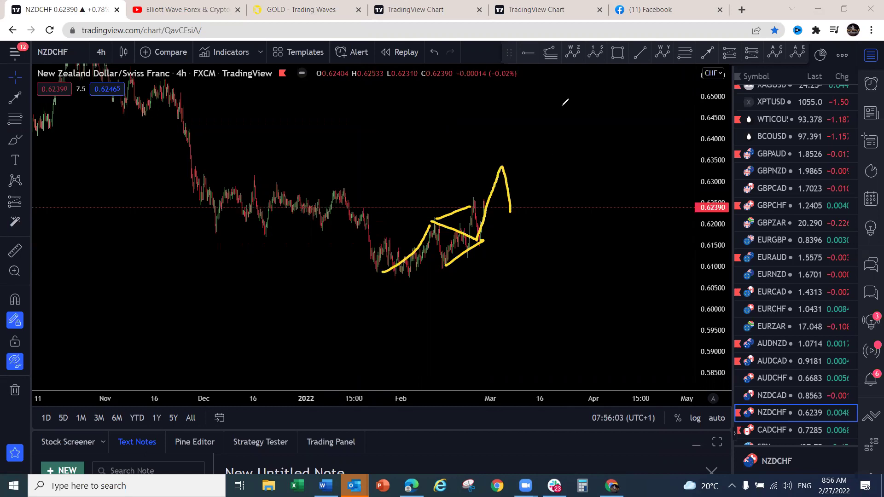
Open the CADCHF chart and sketch the sideways range since late January in yellow, with its three swings and horizontal boundaries
click(800, 434)
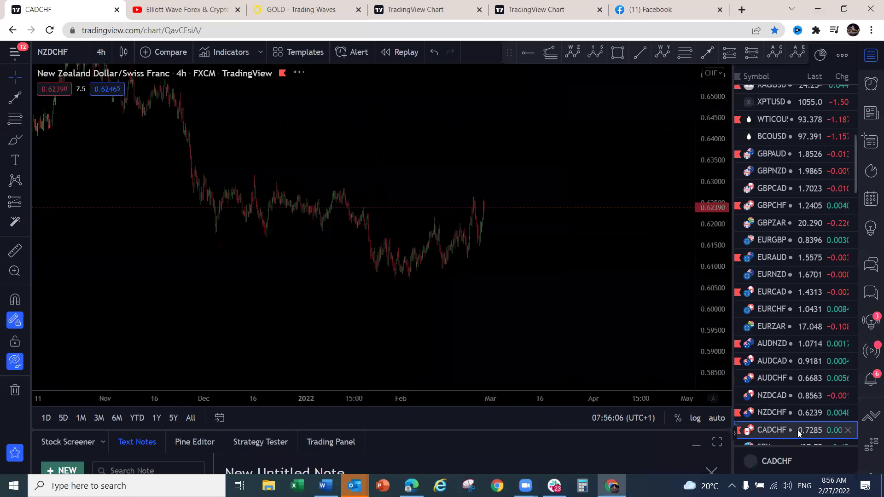
drag(703, 188, 679, 266)
drag(587, 270, 560, 305)
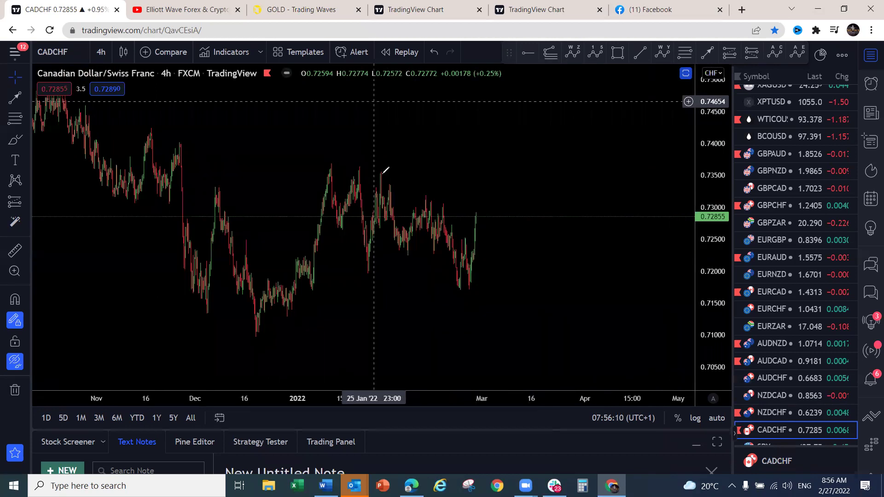
mouse_move(366, 276)
mouse_down()
mouse_move(385, 174)
mouse_move(463, 284)
mouse_move(487, 169)
mouse_up()
drag(397, 170, 457, 174)
drag(381, 282, 456, 279)
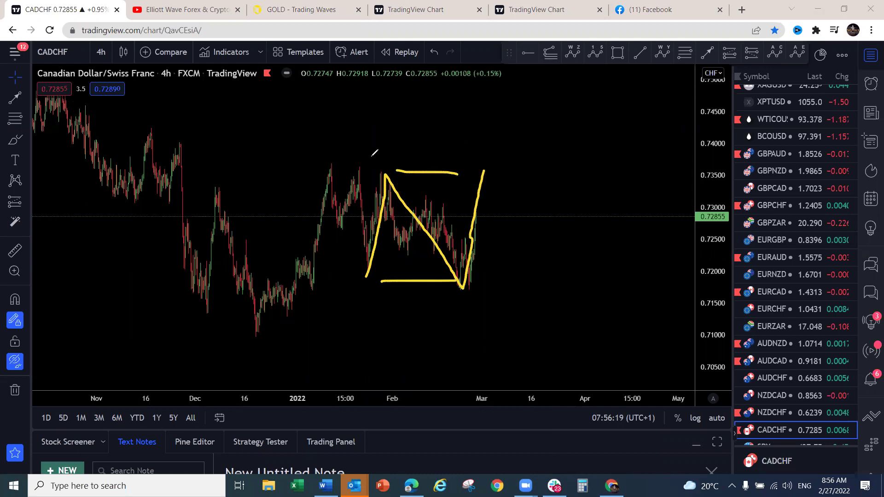
Sketch CADCHF's larger correction in magenta with W and X labels, a dashed upper line, and a drop to about 0.715 before rebounding
drag(326, 161, 367, 277)
mouse_move(486, 166)
mouse_down()
mouse_move(523, 294)
mouse_move(567, 141)
mouse_up()
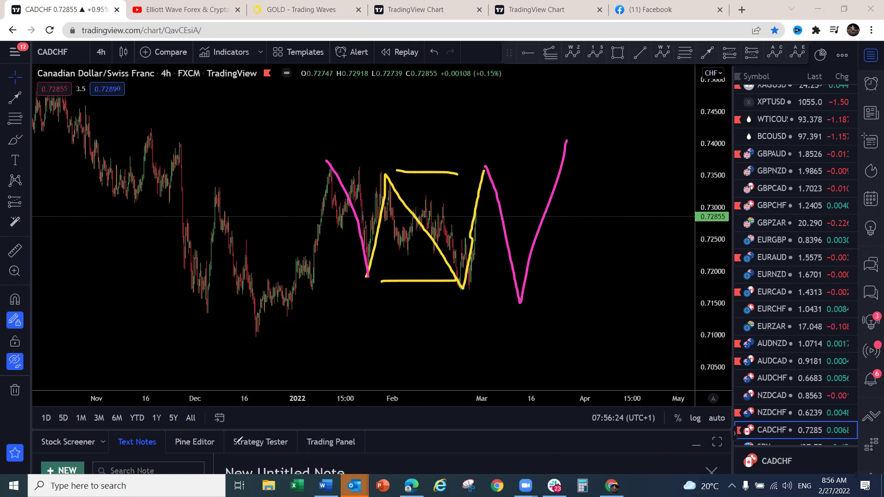
mouse_move(355, 279)
mouse_down()
mouse_move(371, 309)
mouse_move(381, 293)
mouse_up()
mouse_move(488, 122)
mouse_down()
mouse_move(484, 144)
mouse_move(494, 152)
mouse_up()
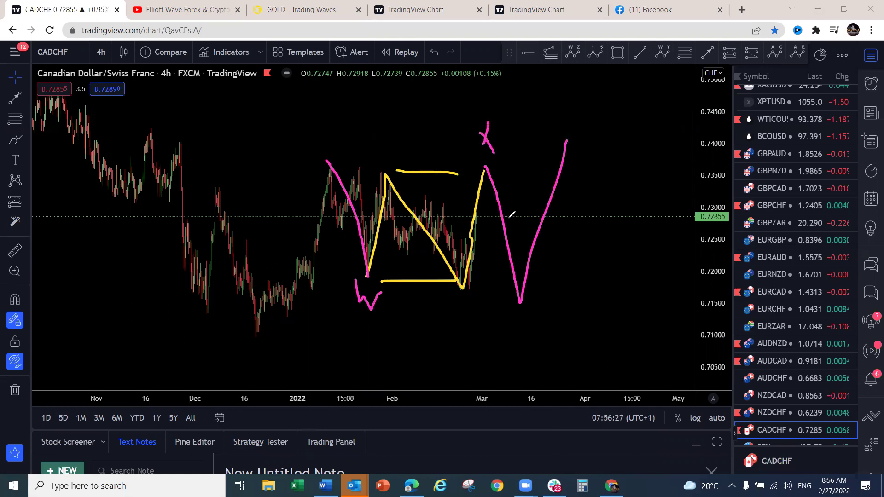
mouse_move(508, 304)
mouse_down()
mouse_move(527, 315)
mouse_move(517, 323)
mouse_up()
drag(479, 211, 482, 200)
drag(333, 158, 396, 159)
drag(419, 161, 456, 162)
drag(464, 163, 490, 165)
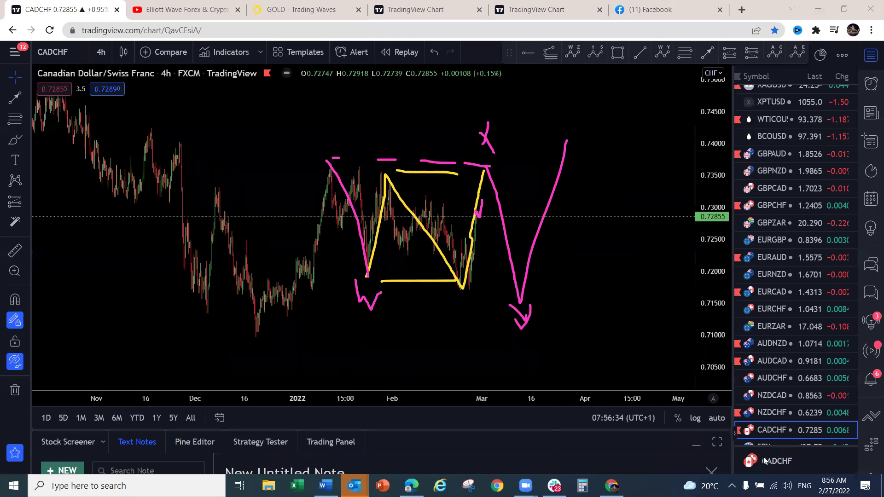
Open the SPY chart and frame the price action from 2019 to 2022 with a compressed price scale
scroll(782, 364, down, 5)
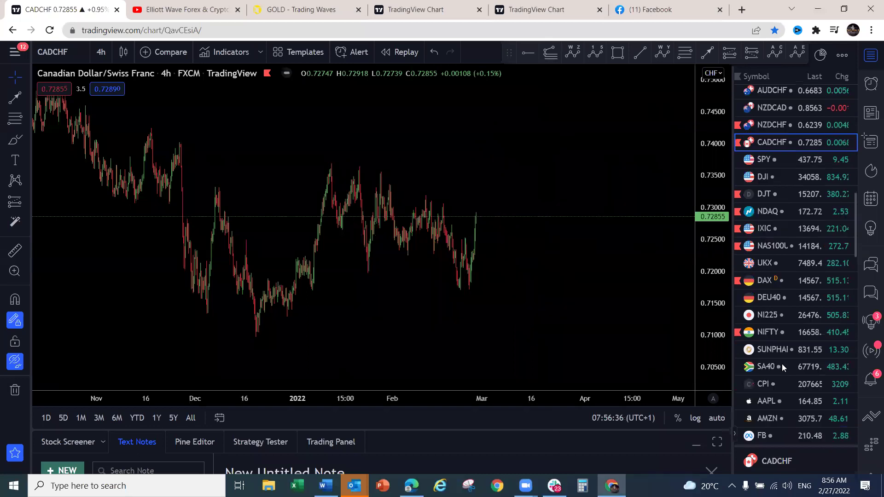
click(776, 162)
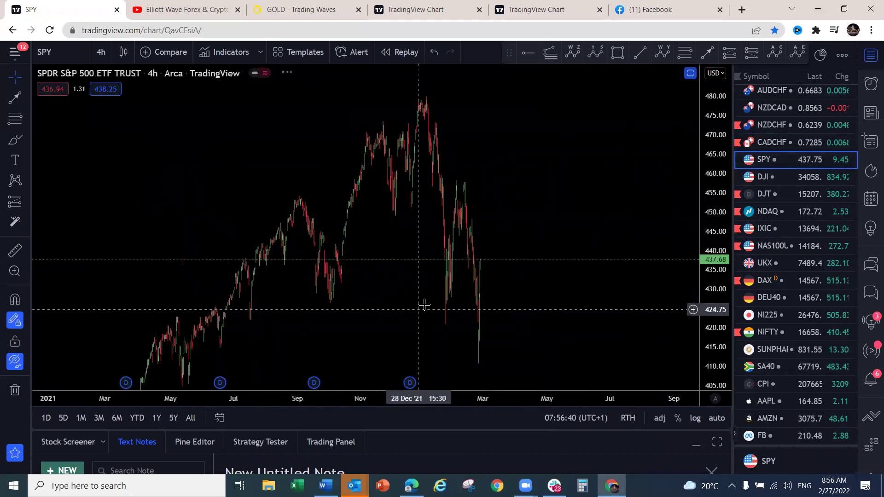
drag(709, 240, 681, 339)
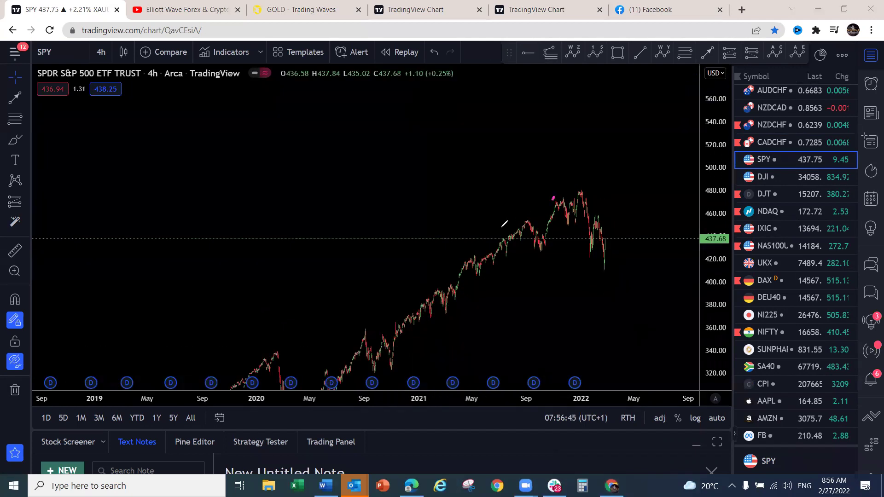
drag(547, 201, 587, 177)
key(ctrl+z)
drag(636, 308, 617, 278)
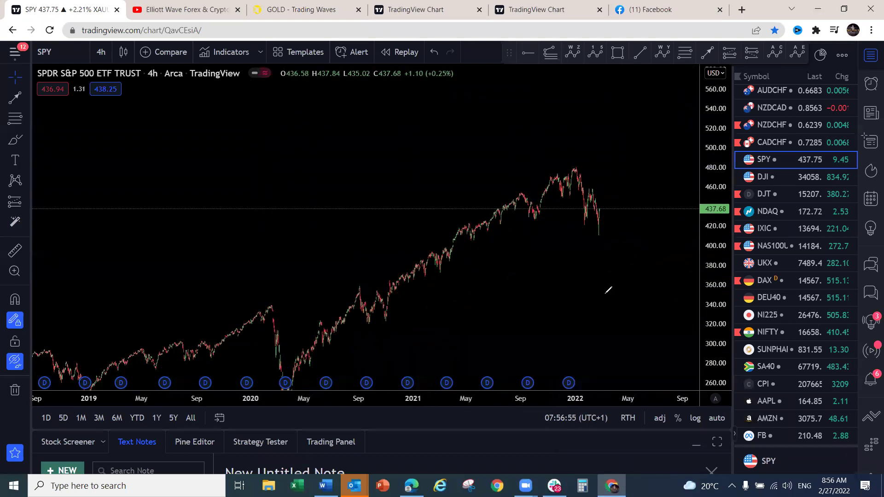
Sketch SPY's early-2022 three-wave decline in magenta with a projected rally to about 510
mouse_move(572, 164)
mouse_down()
mouse_move(585, 223)
mouse_move(592, 191)
mouse_move(598, 203)
mouse_move(594, 240)
mouse_up()
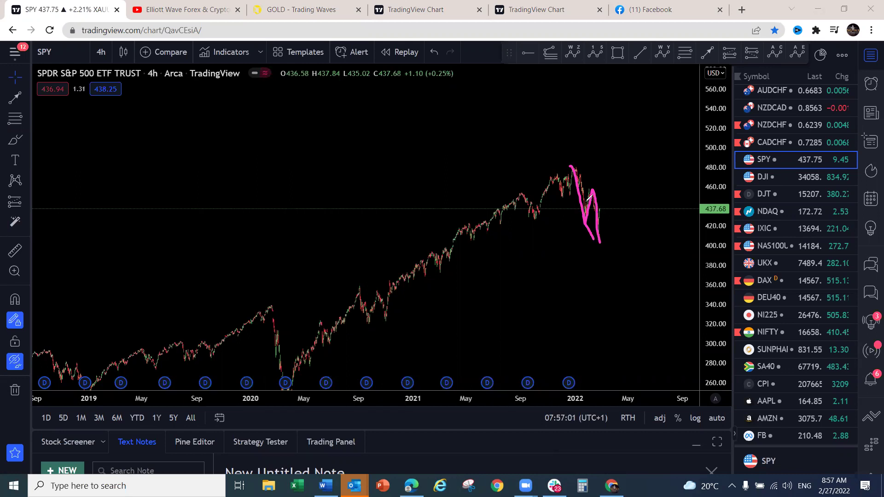
drag(572, 167, 586, 182)
drag(598, 233, 628, 137)
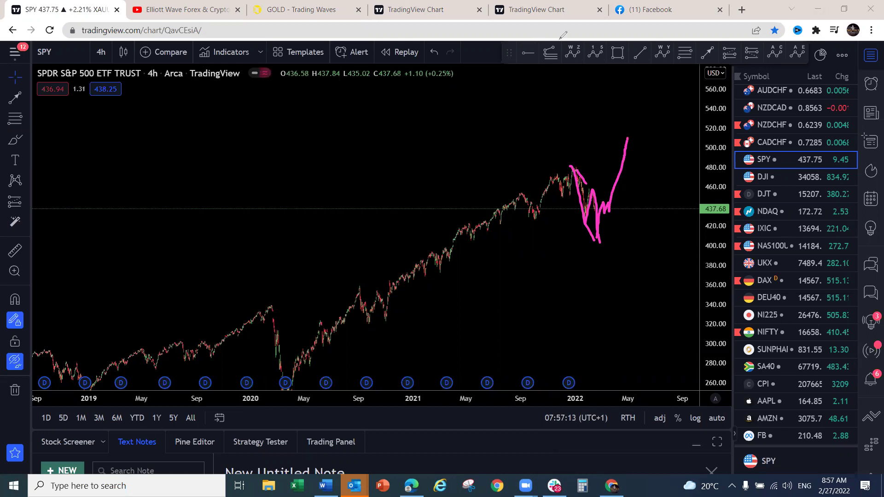
Open the DJI chart, sketch the early-2022 three-wave decline in magenta with a projected rally to about 37600, and clear it
click(780, 172)
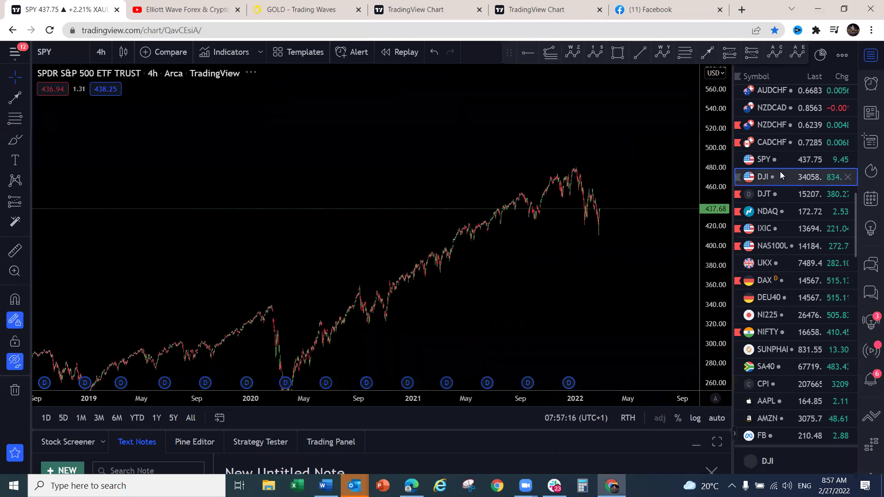
drag(710, 118, 711, 331)
scroll(564, 225, up, 2)
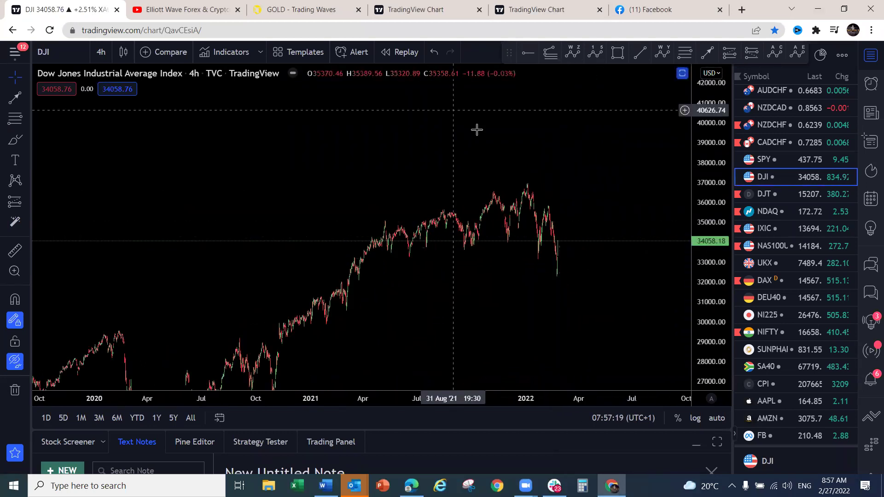
mouse_move(520, 184)
mouse_down()
mouse_move(551, 209)
mouse_move(562, 283)
mouse_up()
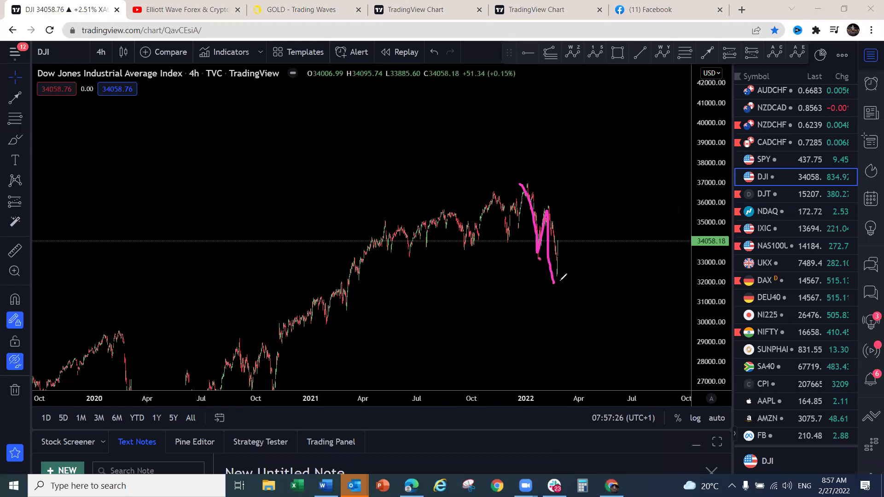
drag(521, 184, 550, 209)
drag(559, 279, 586, 170)
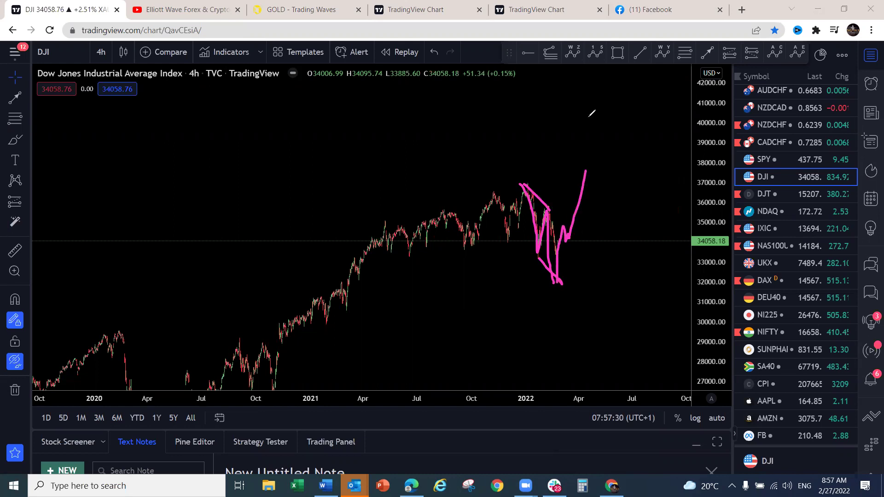
key(e)
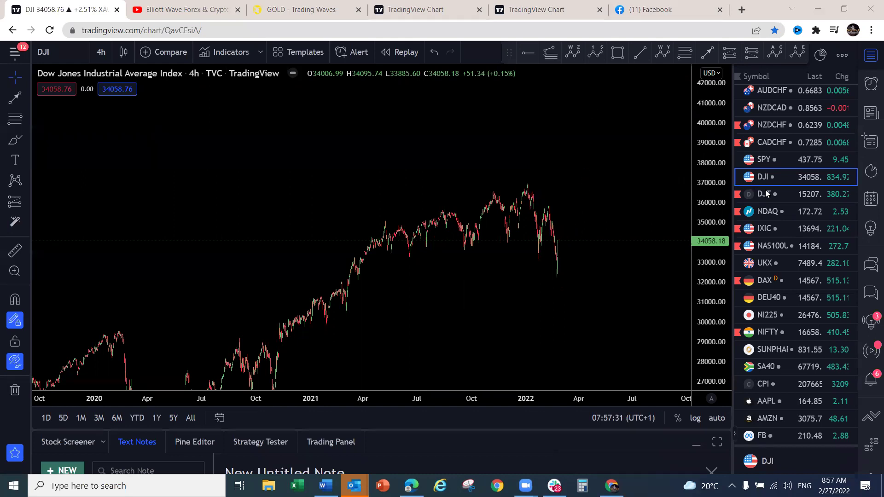
Open the DJT chart and sketch the three-wave decline in magenta with a projected rally to about 18200
click(765, 191)
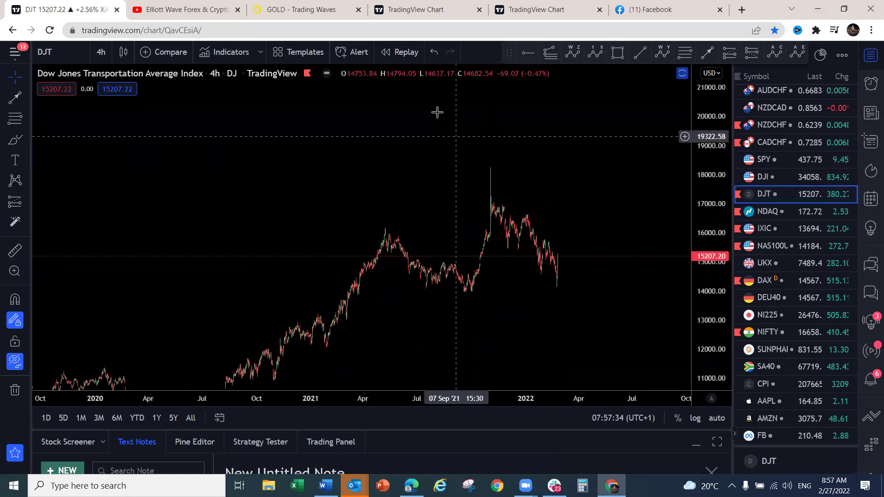
drag(558, 247, 558, 286)
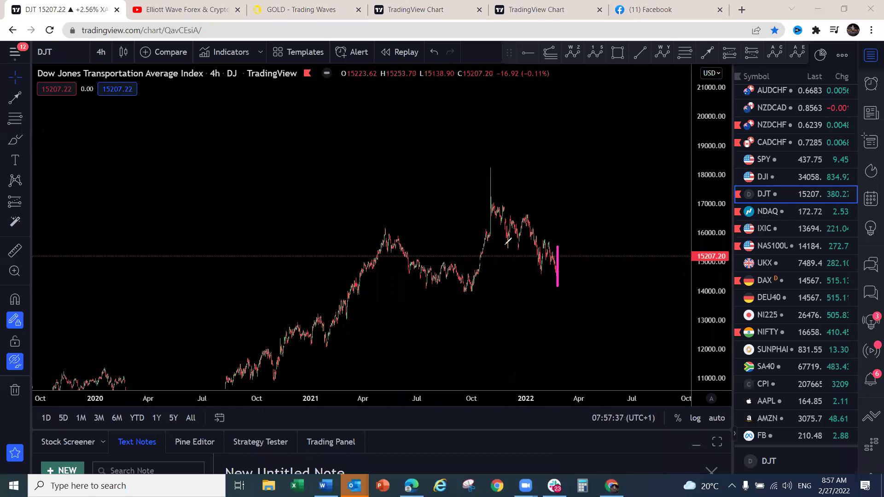
key(ctrl+z)
drag(520, 245, 506, 252)
drag(514, 215, 527, 216)
mouse_move(488, 169)
mouse_down()
mouse_move(513, 248)
mouse_move(529, 210)
mouse_move(550, 289)
mouse_move(586, 166)
mouse_up()
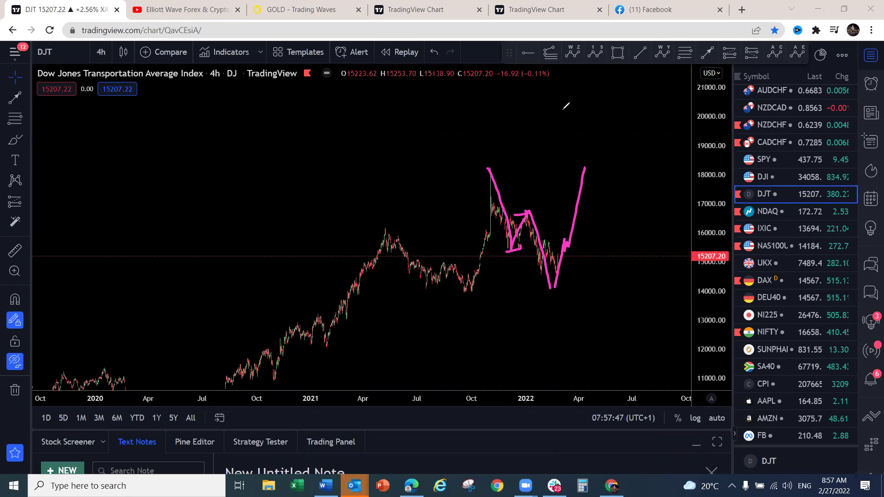
Open the IXIC chart and trace the decline's swings in magenta, labelling the first low W and the following high X
click(774, 227)
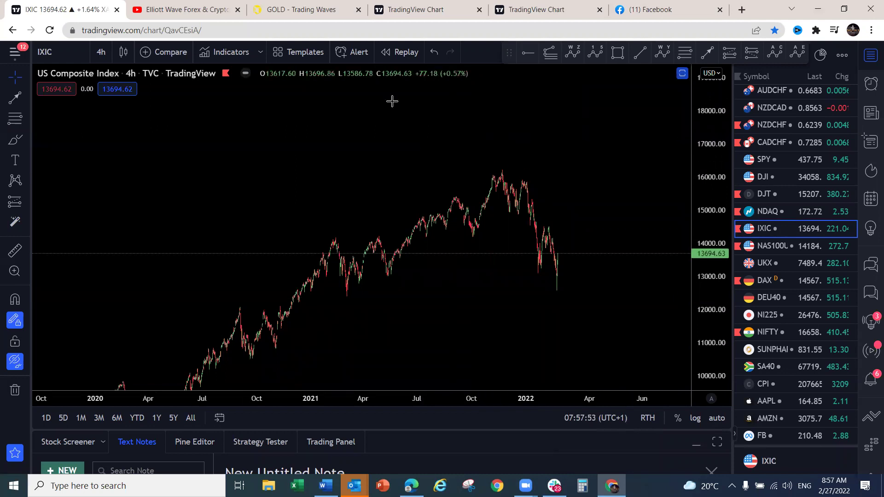
mouse_move(495, 173)
mouse_down()
mouse_move(527, 198)
mouse_move(536, 250)
mouse_move(557, 281)
mouse_up()
mouse_move(501, 218)
mouse_down()
mouse_move(514, 221)
mouse_move(512, 231)
mouse_up()
drag(529, 164, 530, 174)
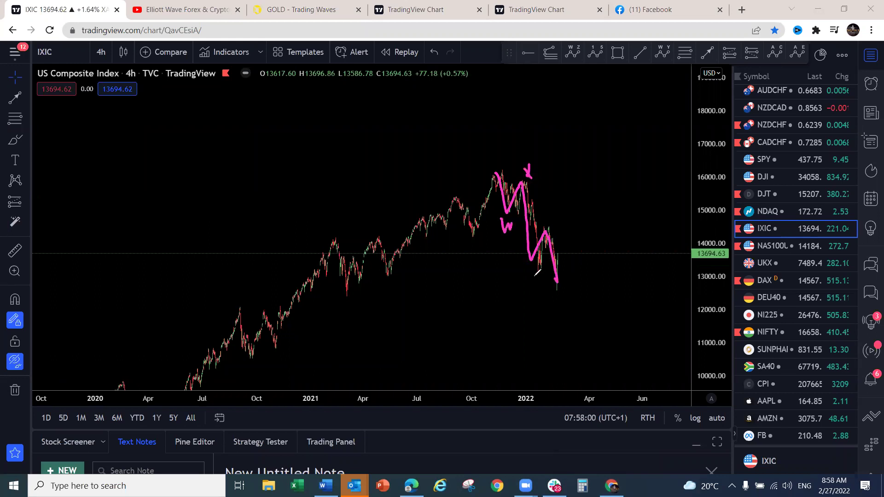
Label IXIC's remaining swings Y, X and Z with a projected rally to about 15500, and clear the sketch
drag(524, 275, 525, 292)
drag(553, 207, 553, 222)
mouse_move(548, 298)
mouse_down()
mouse_move(556, 300)
mouse_move(568, 239)
mouse_move(574, 251)
mouse_move(590, 192)
mouse_up()
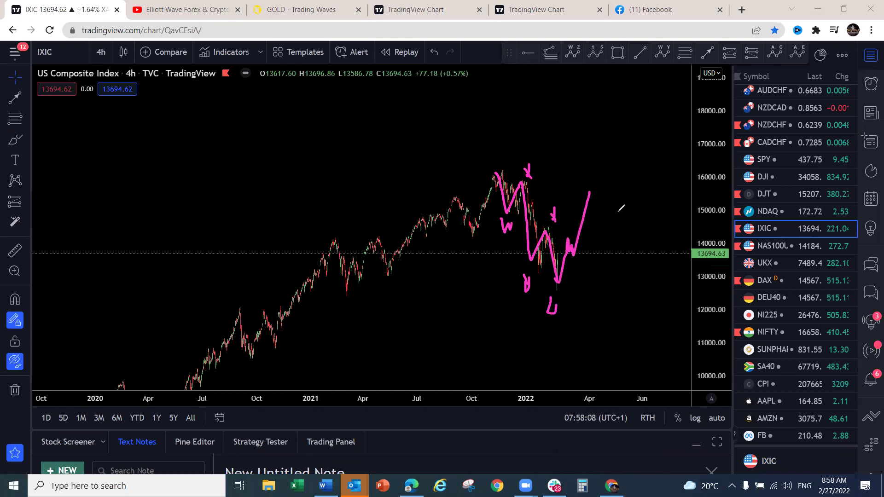
key(Escape)
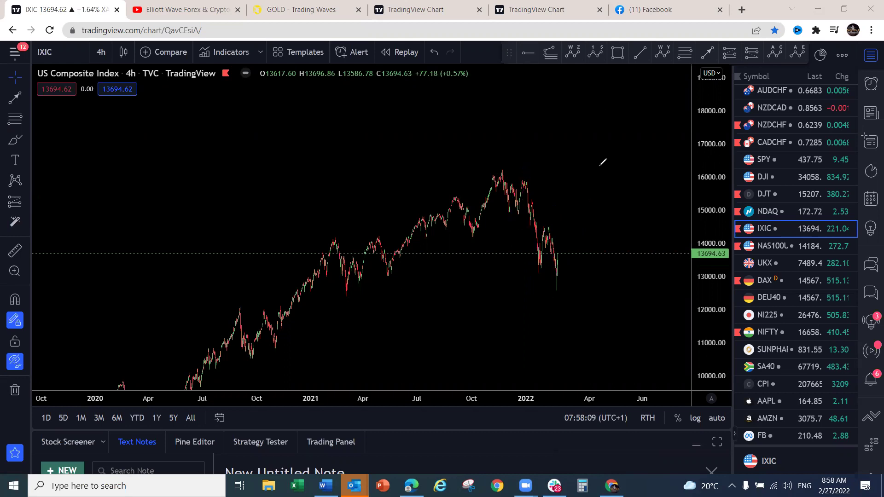
Open the UKX chart with its saved drawings shown and sketch the drop to about 7200 in magenta with a rebound to about 7800
click(774, 263)
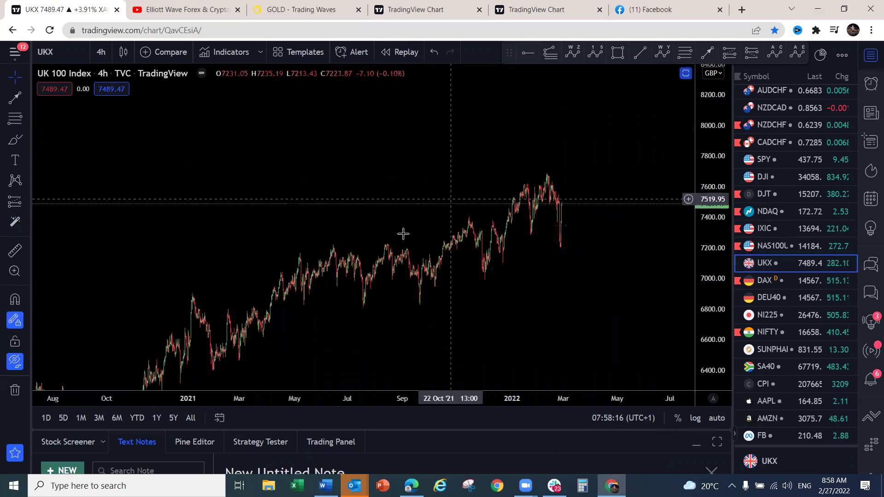
click(15, 361)
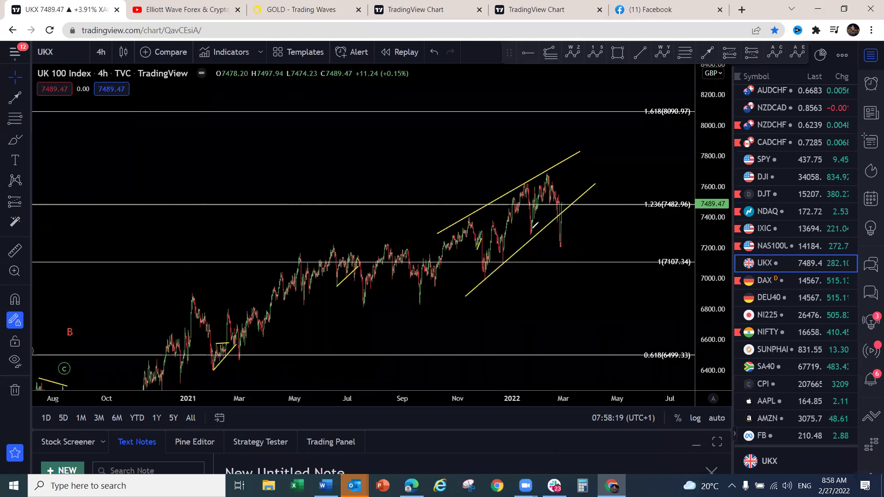
drag(543, 171, 559, 247)
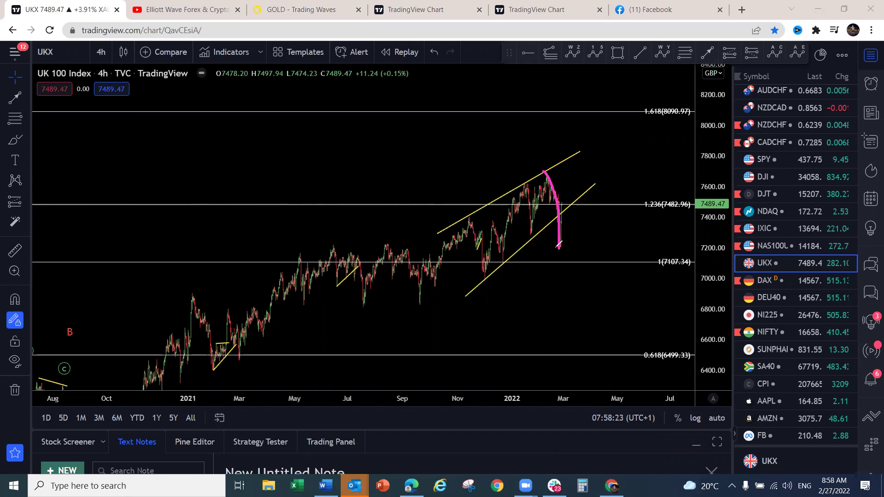
mouse_move(560, 227)
mouse_down()
mouse_move(566, 195)
mouse_move(585, 203)
mouse_move(593, 159)
mouse_up()
drag(563, 191, 579, 198)
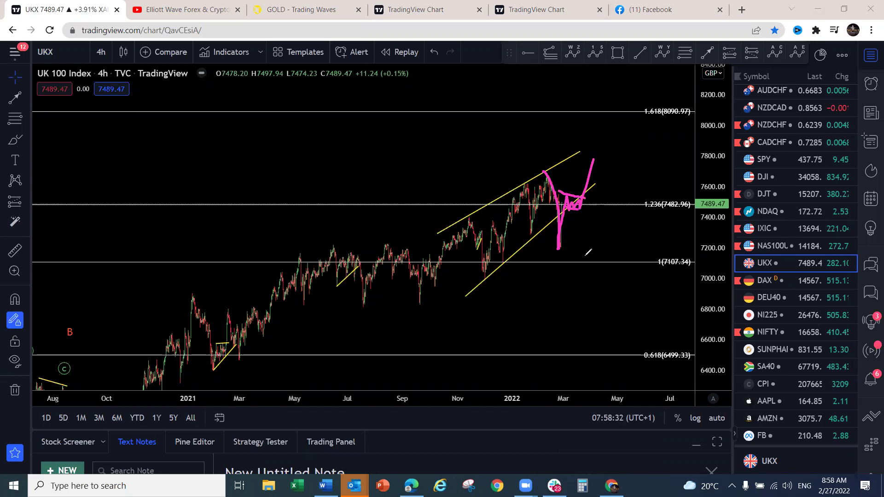
Open the DAX chart at the 1 day interval, draw a straight magenta rise to about 17300, and clear it
click(767, 281)
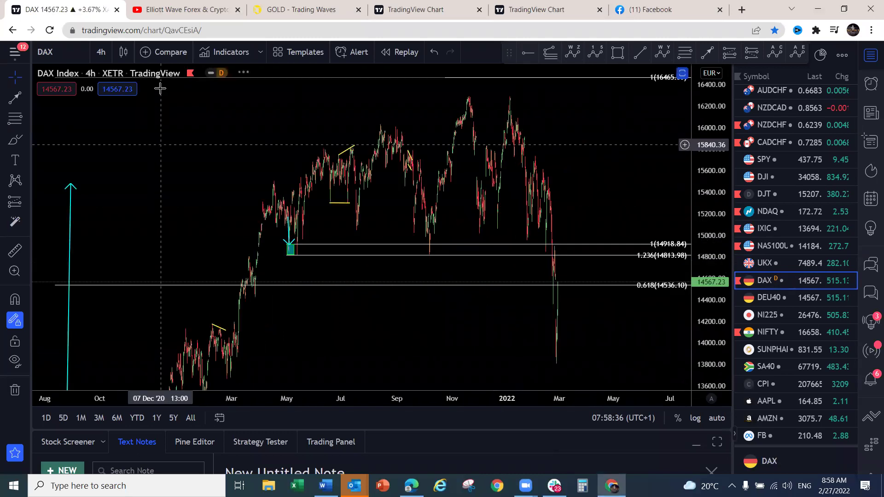
click(98, 55)
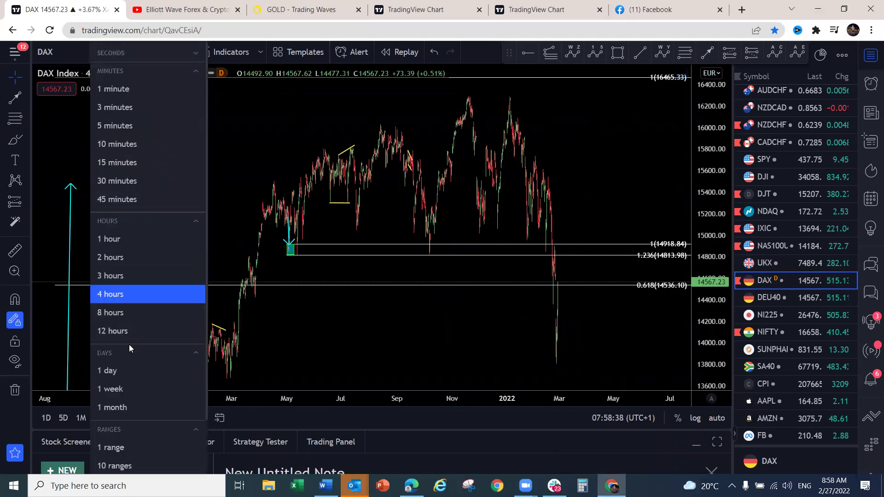
click(117, 369)
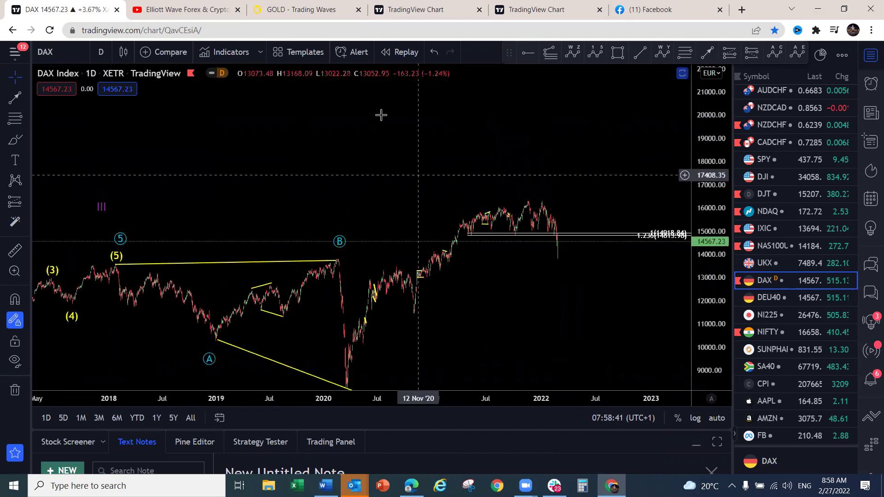
click(557, 237)
click(579, 177)
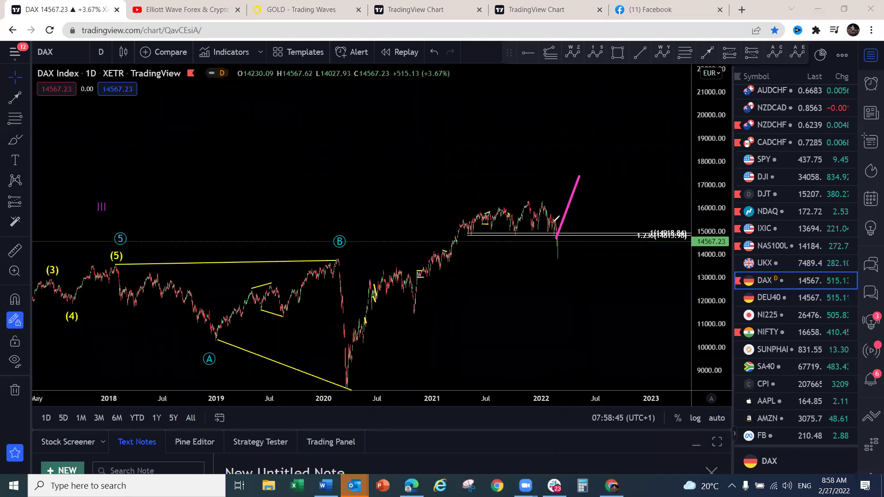
key(Delete)
Sketch DAX's three-wave correction in magenta with a rally to about 17300, and replace it with a single rise to about 16800
mouse_move(491, 204)
mouse_down()
mouse_move(520, 220)
mouse_move(545, 206)
mouse_move(558, 251)
mouse_move(583, 177)
mouse_up()
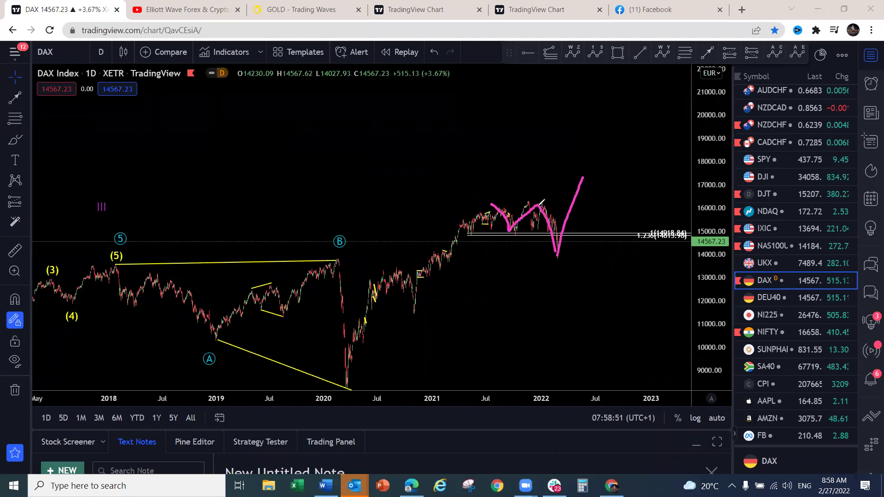
drag(492, 204, 533, 197)
mouse_move(518, 233)
mouse_down()
mouse_move(554, 260)
mouse_move(576, 178)
mouse_up()
key(e)
drag(556, 239, 571, 189)
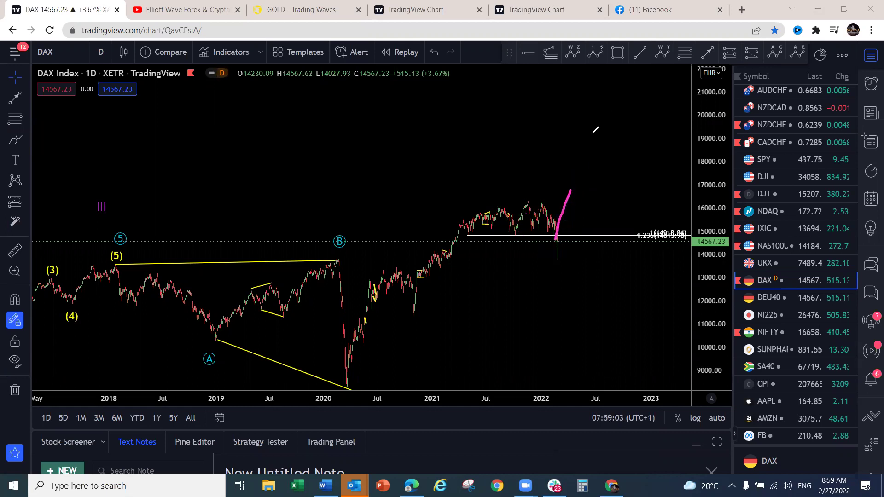
Open the NI225 chart, draw the three-wave correction in magenta with a rally to about 33700, and hide the saved drawings
click(787, 317)
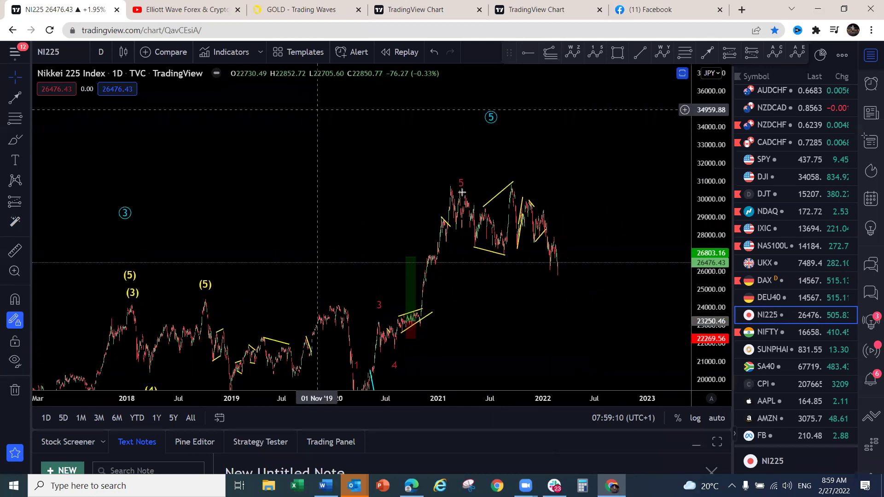
mouse_move(452, 187)
mouse_down()
mouse_move(481, 251)
mouse_move(510, 183)
mouse_move(557, 273)
mouse_move(603, 135)
mouse_up()
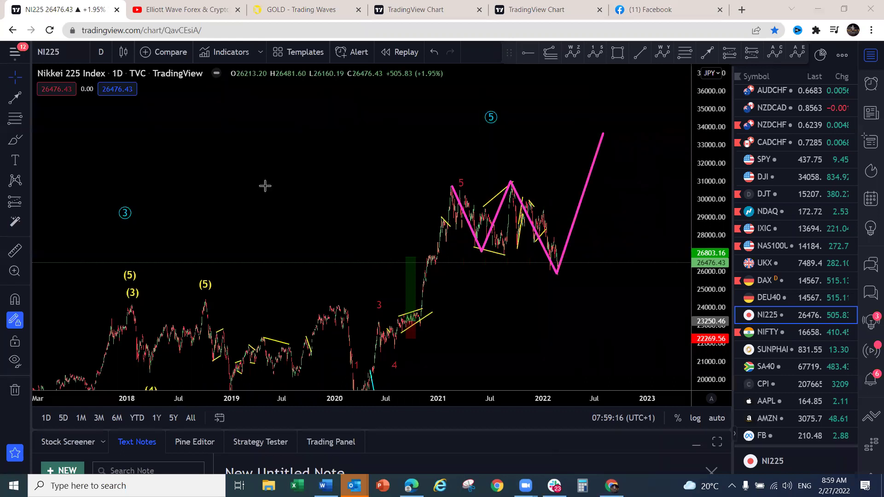
click(20, 358)
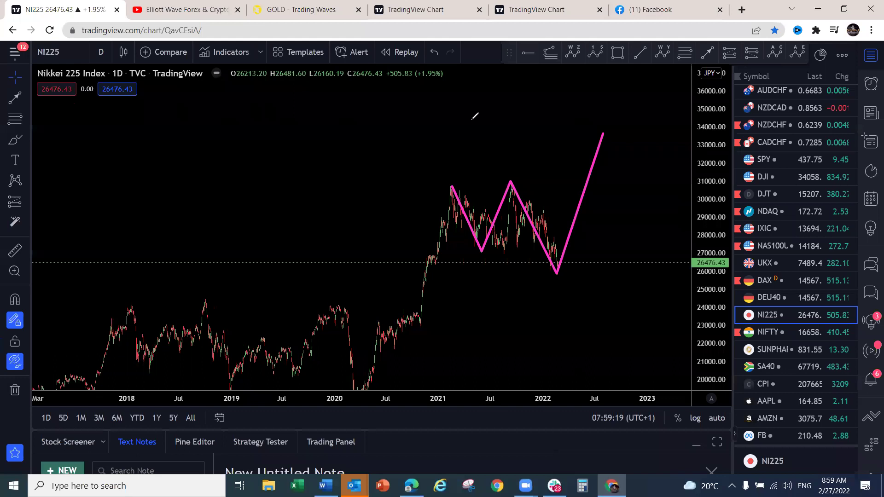
Trace NI225's inner swings in red, circle the low near 26000, add the upward projection, and clear all the sketches
mouse_move(453, 186)
mouse_down()
mouse_move(456, 230)
mouse_move(479, 202)
mouse_move(488, 244)
mouse_move(500, 239)
mouse_move(517, 180)
mouse_move(542, 215)
mouse_up()
mouse_move(559, 260)
mouse_down()
mouse_move(554, 275)
mouse_move(557, 264)
mouse_up()
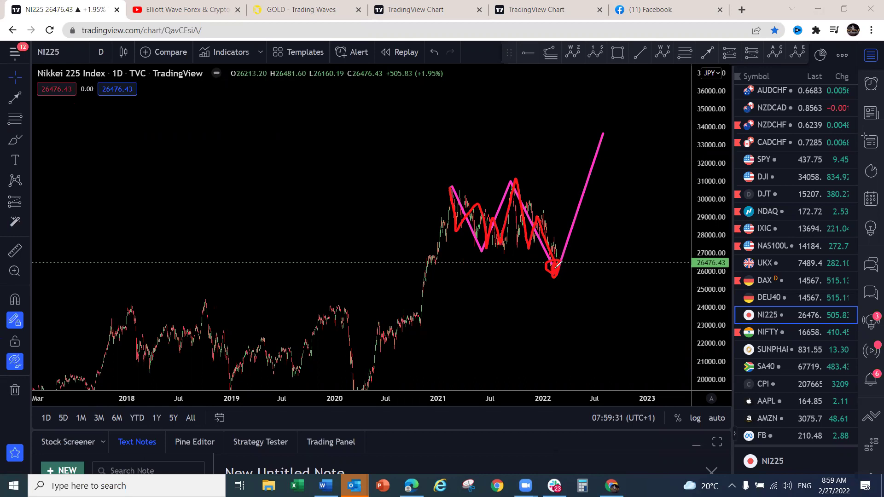
drag(564, 250, 572, 226)
drag(505, 179, 450, 185)
mouse_move(491, 254)
mouse_down()
mouse_move(559, 262)
mouse_move(601, 133)
mouse_move(604, 162)
mouse_up()
key(e)
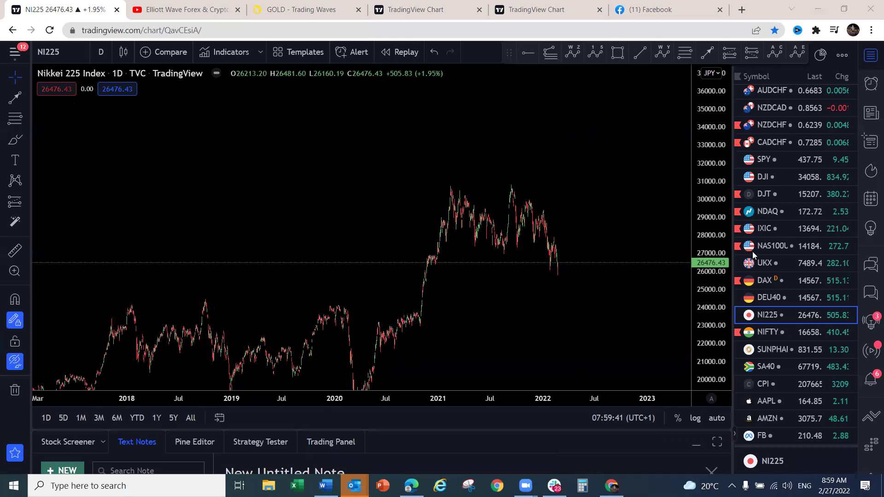
Open the NIFTY chart, highlight the three-wave correction in translucent yellow with a rally to about 18800, and clear the highlights
click(776, 330)
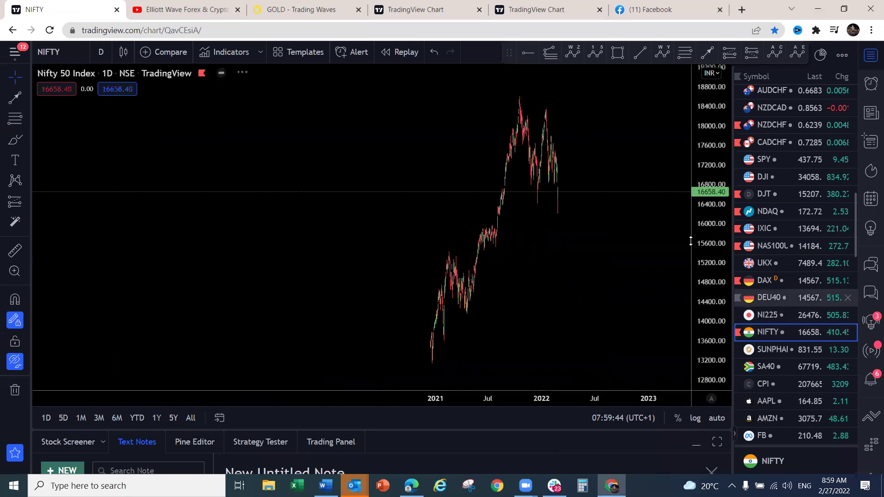
scroll(621, 295, up, 5)
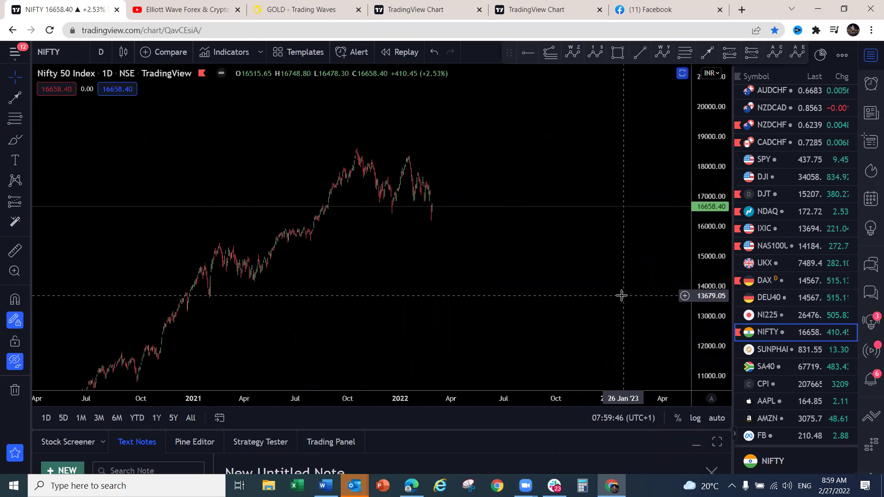
drag(414, 261, 413, 318)
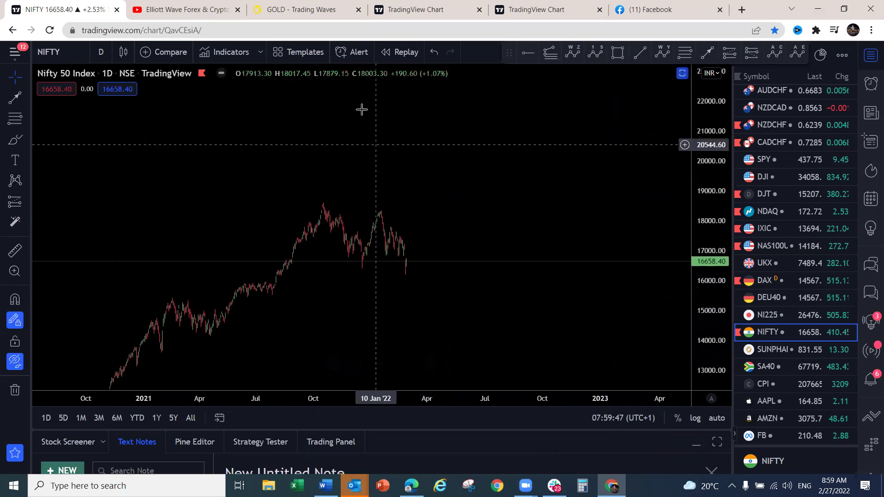
drag(327, 199, 352, 252)
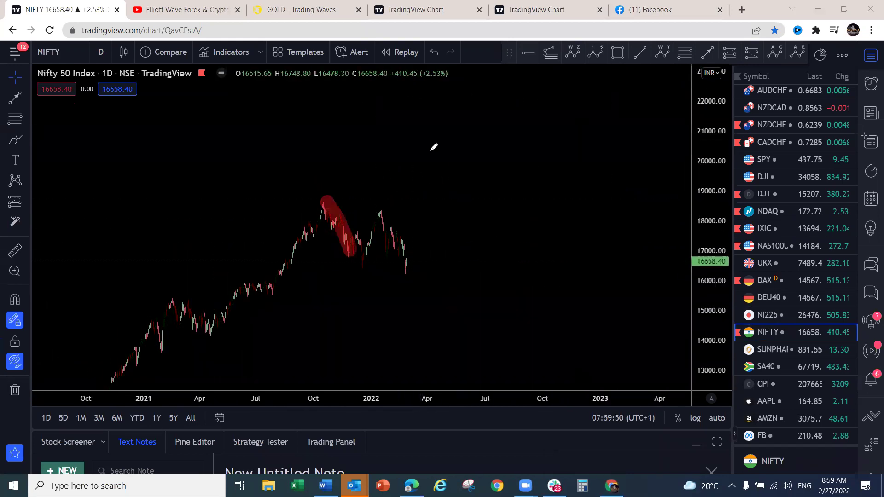
mouse_move(325, 205)
mouse_down()
mouse_move(345, 237)
mouse_move(380, 223)
mouse_move(411, 271)
mouse_move(434, 197)
mouse_up()
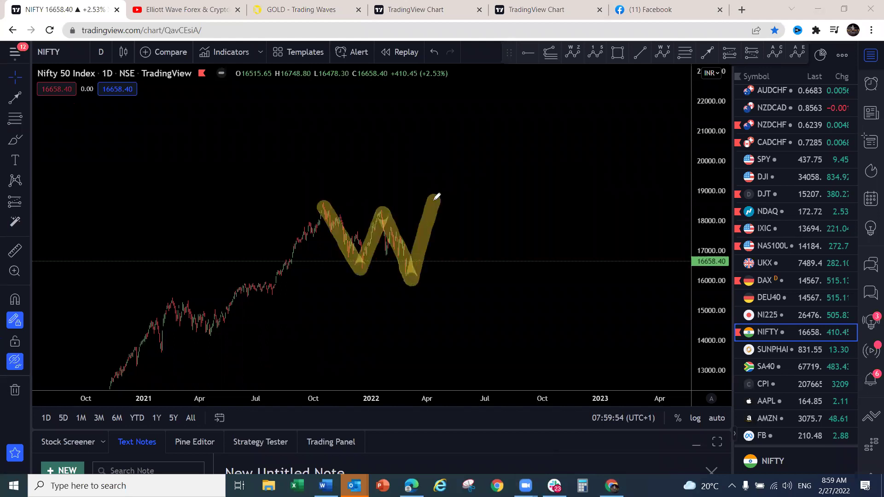
mouse_move(325, 192)
mouse_down()
mouse_move(377, 201)
mouse_move(429, 277)
mouse_up()
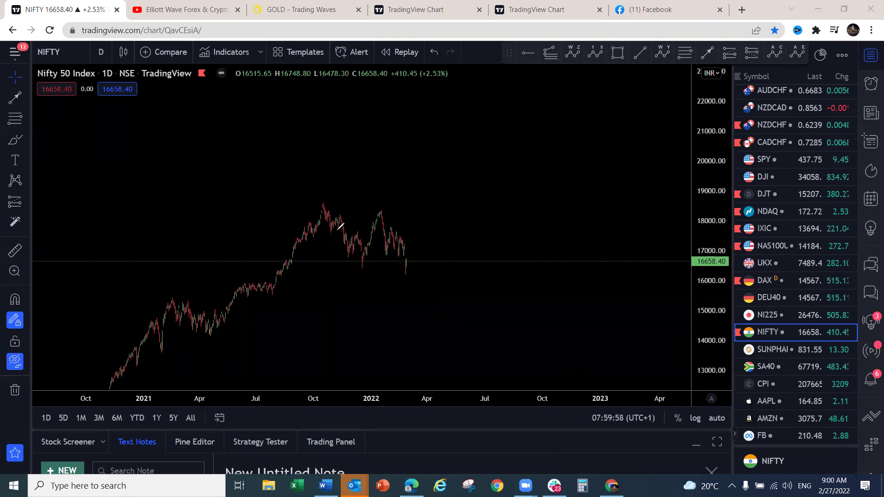
Sketch NIFTY's correction in thin yellow with upper and lower boundary lines and a rally to about 19200, and clear it
mouse_move(324, 203)
mouse_down()
mouse_move(345, 234)
mouse_move(368, 241)
mouse_move(373, 212)
mouse_move(407, 271)
mouse_move(436, 185)
mouse_up()
drag(329, 206, 395, 215)
drag(361, 264, 396, 273)
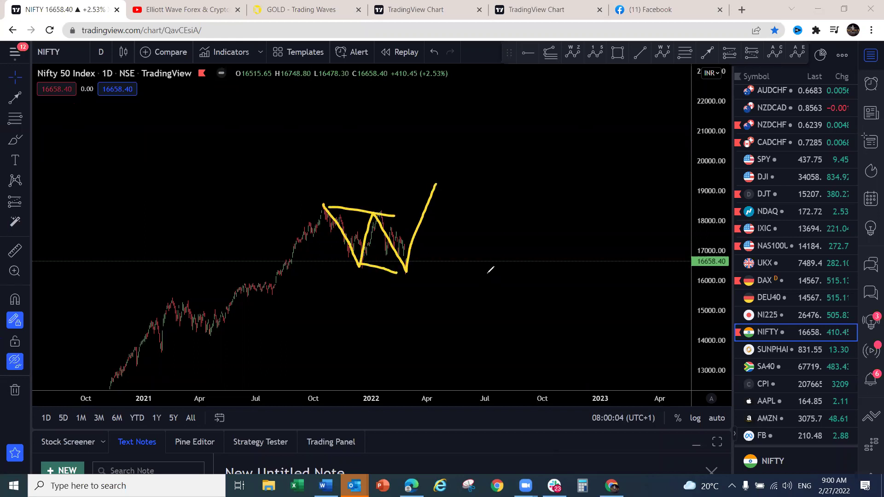
key(Escape)
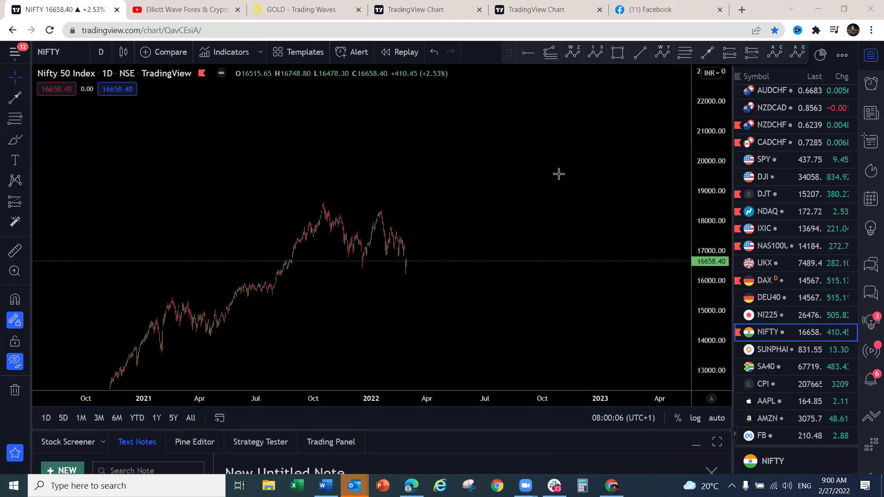